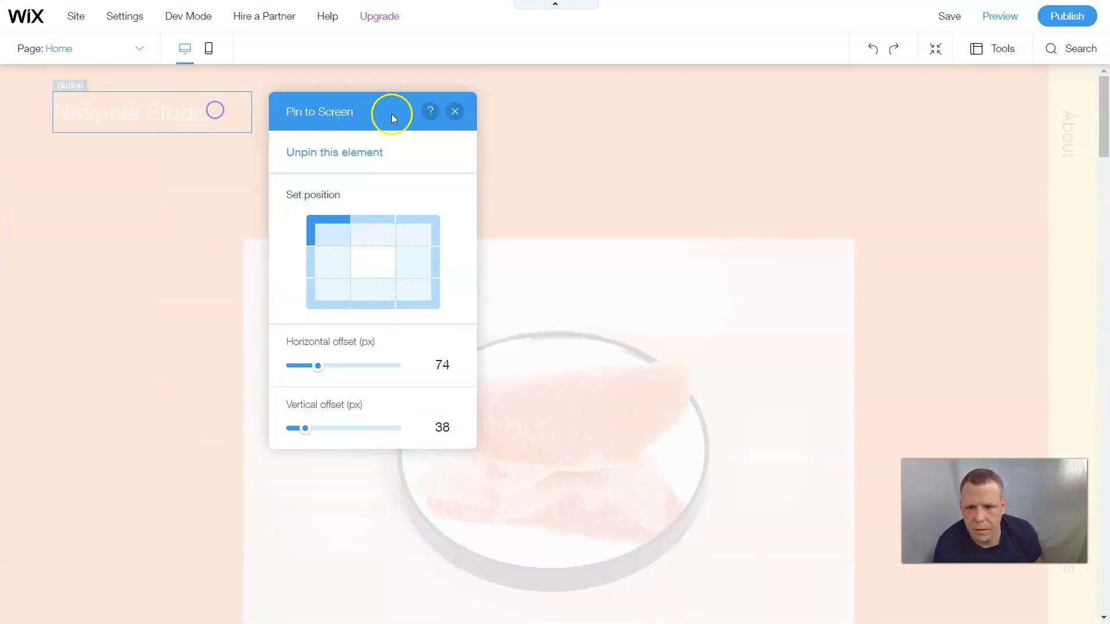
{"action": "left_click", "coordinate": [455, 111]}
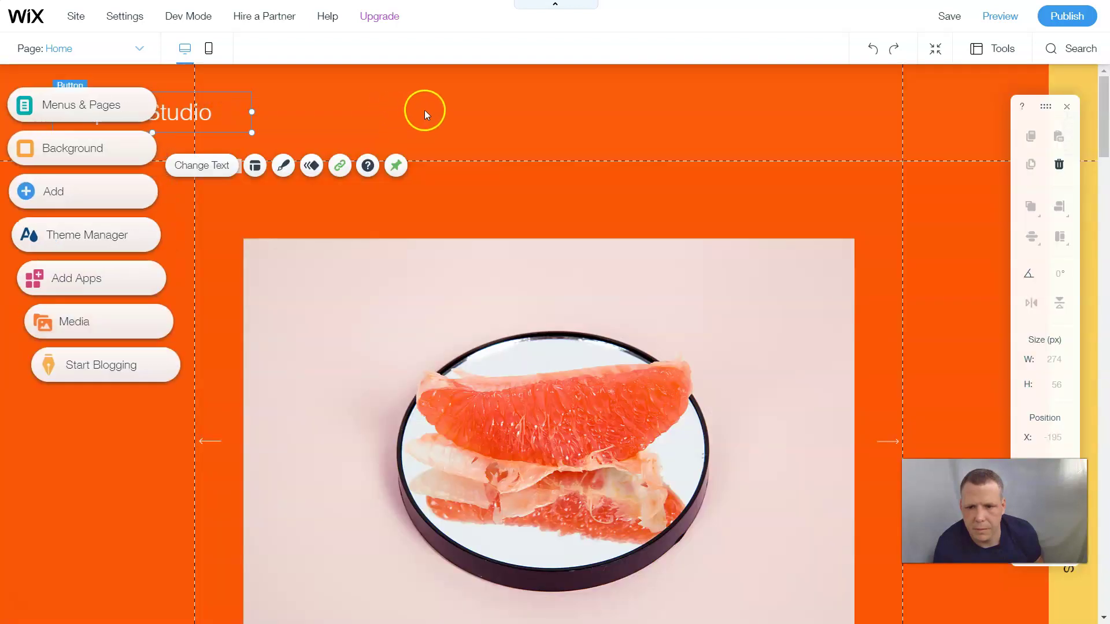
{"action": "double_click", "coordinate": [238, 118]}
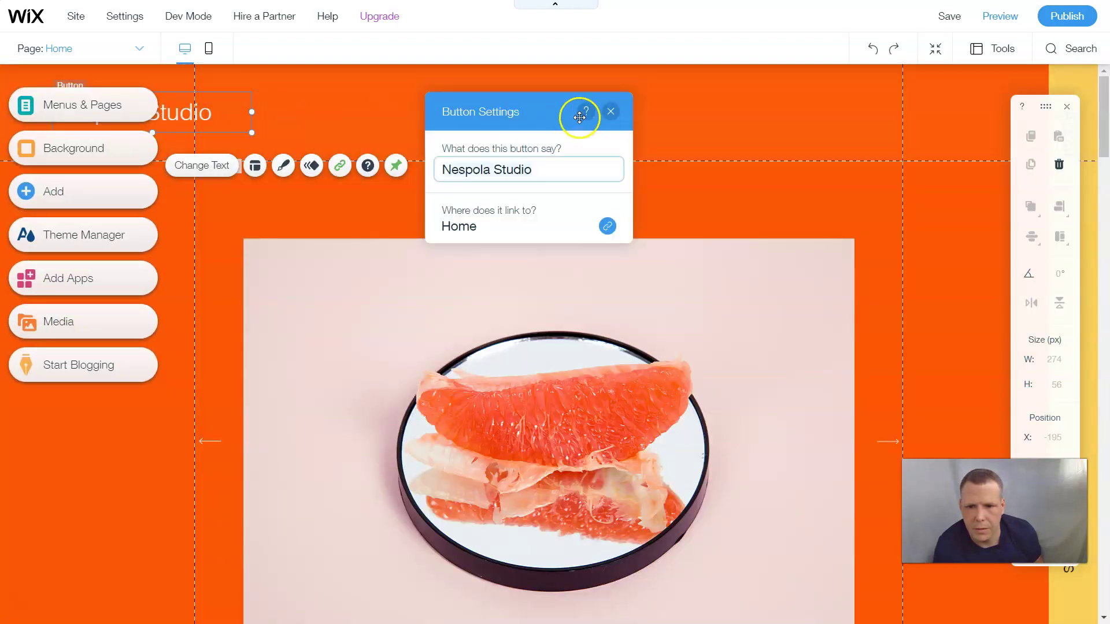
{"action": "left_click", "coordinate": [610, 113]}
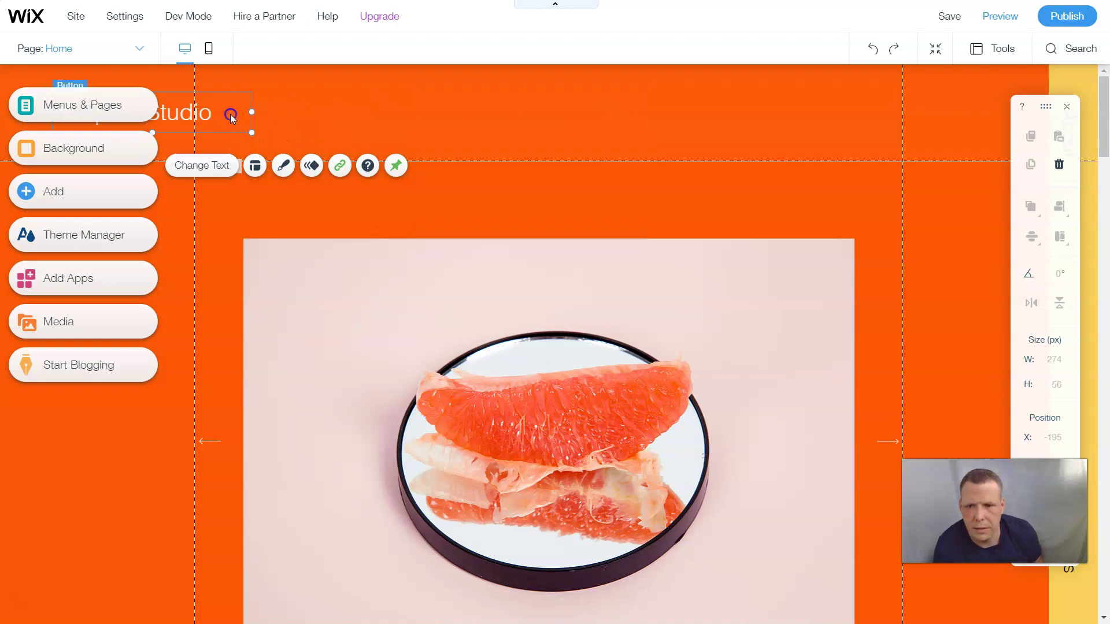
Change the Nespola Studio button's pin position to the top center of the page.
{"action": "left_click", "coordinate": [272, 118]}
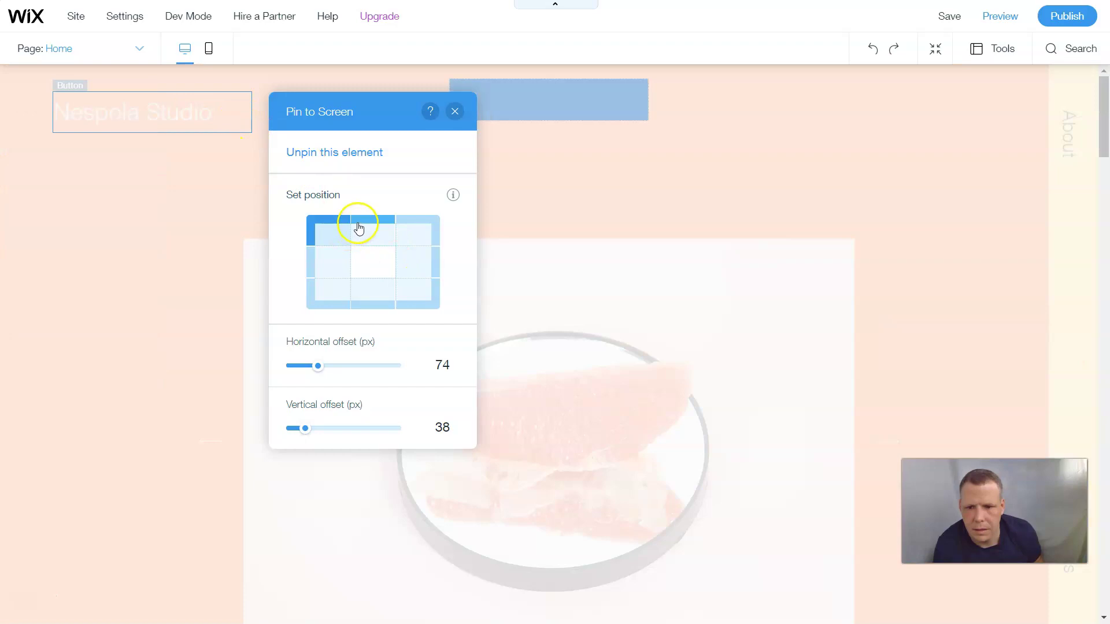
{"action": "left_click", "coordinate": [360, 223]}
{"action": "left_click", "coordinate": [455, 118]}
{"action": "left_click", "coordinate": [390, 170]}
Examine the pinned Nespola Studio button over each section of the home page, down to the footer.
{"action": "scroll", "coordinate": [588, 160], "scroll_direction": "down", "scroll_amount": 10}
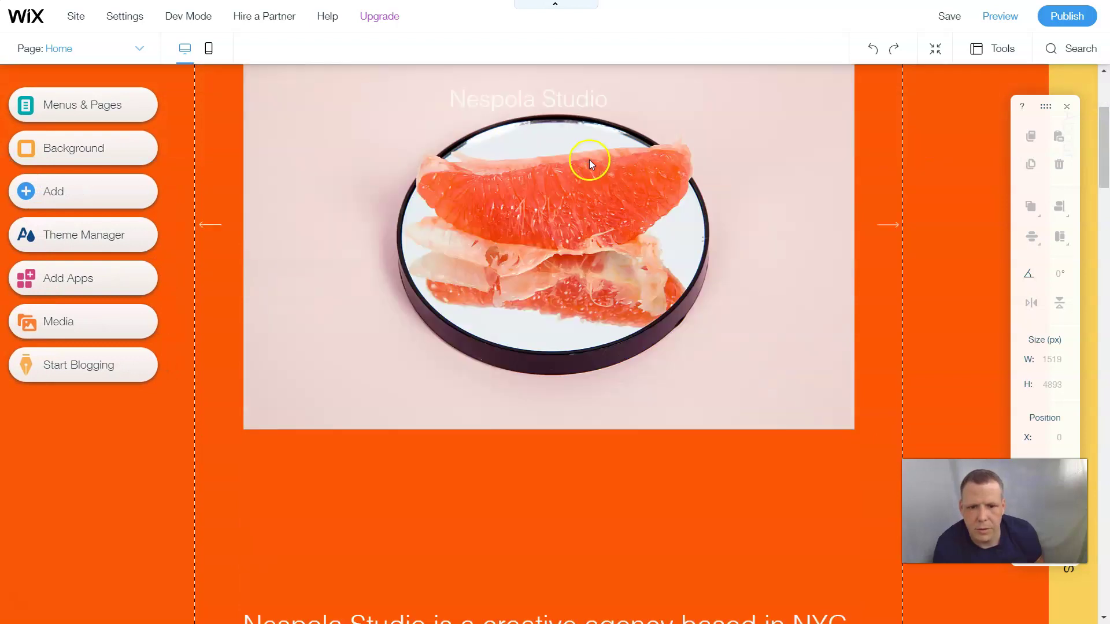
{"action": "scroll", "coordinate": [590, 166], "scroll_direction": "down", "scroll_amount": 10}
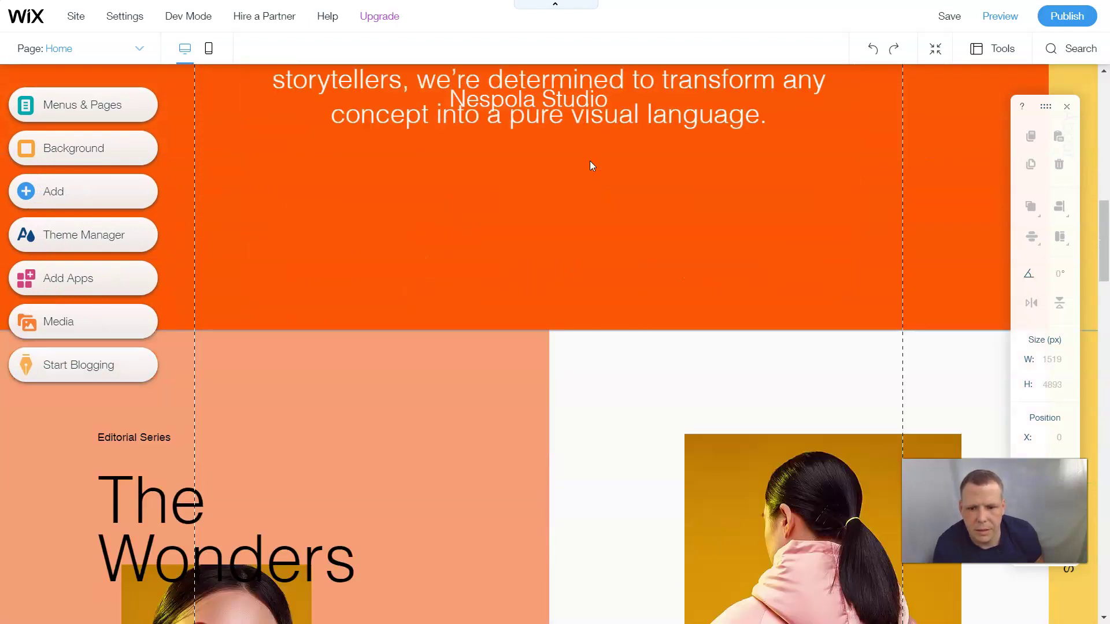
{"action": "scroll", "coordinate": [578, 253], "scroll_direction": "down", "scroll_amount": 2}
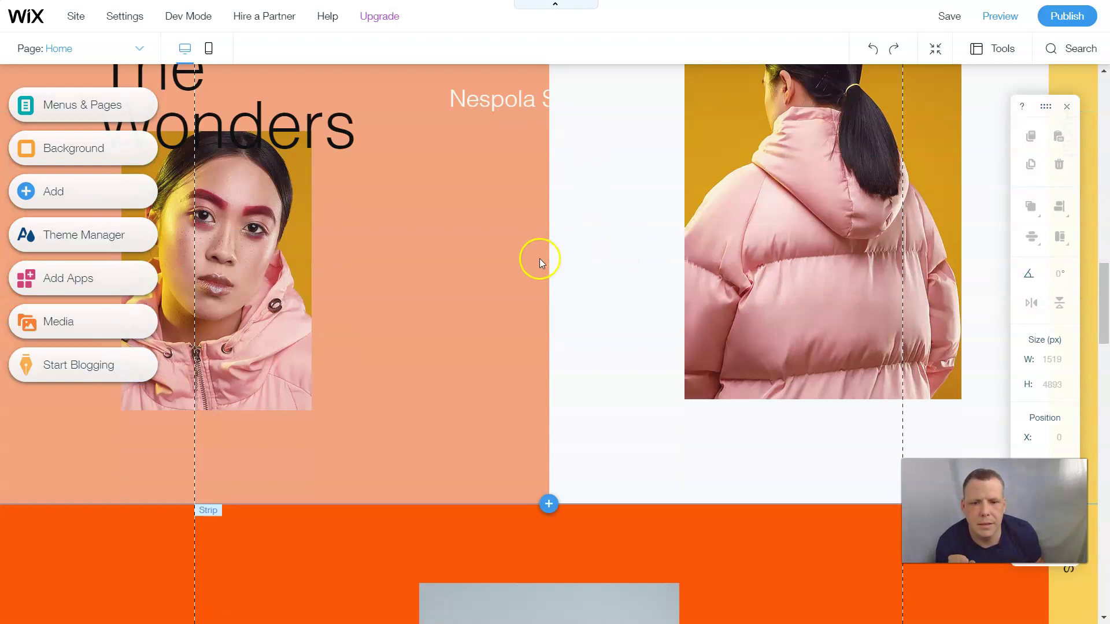
{"action": "scroll", "coordinate": [520, 249], "scroll_direction": "up", "scroll_amount": 4}
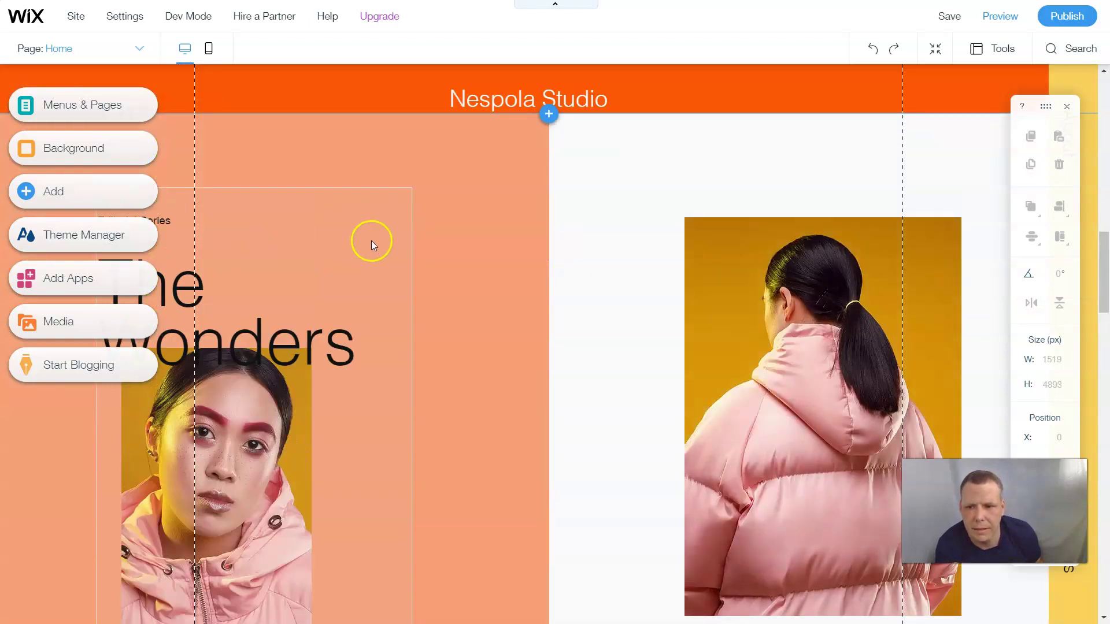
{"action": "scroll", "coordinate": [605, 218], "scroll_direction": "down", "scroll_amount": 3}
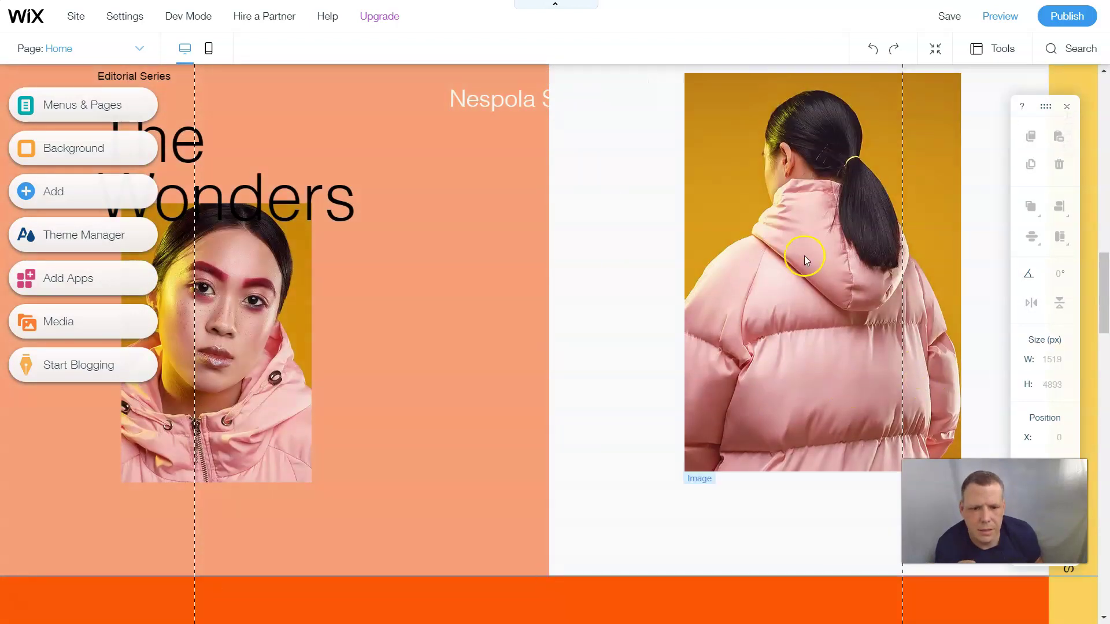
{"action": "scroll", "coordinate": [711, 298], "scroll_direction": "down", "scroll_amount": 10}
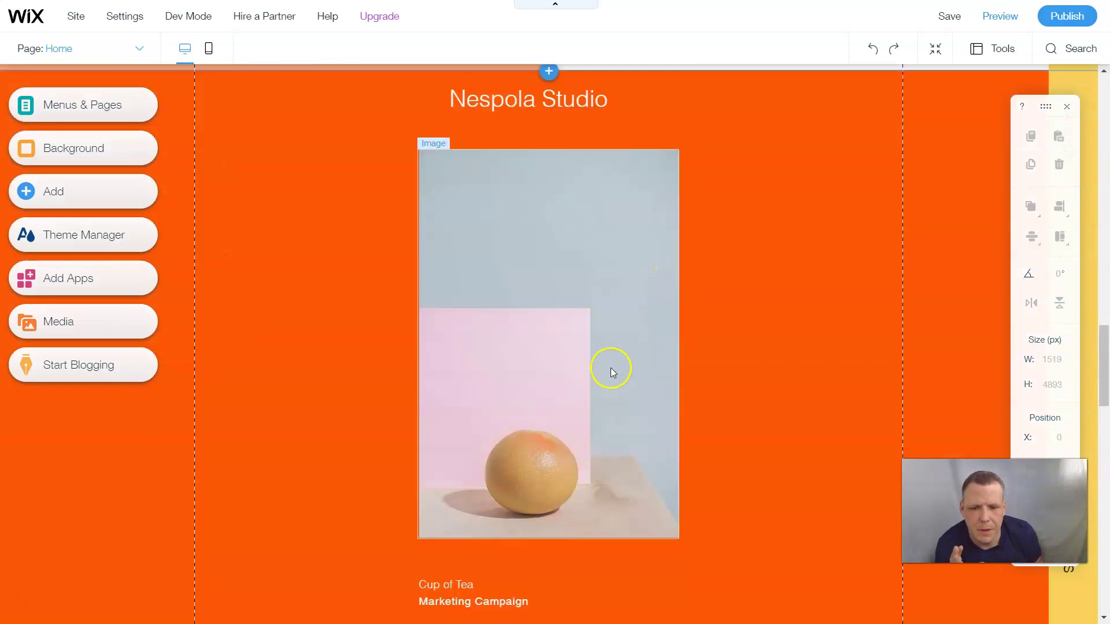
{"action": "scroll", "coordinate": [438, 492], "scroll_direction": "down", "scroll_amount": 1}
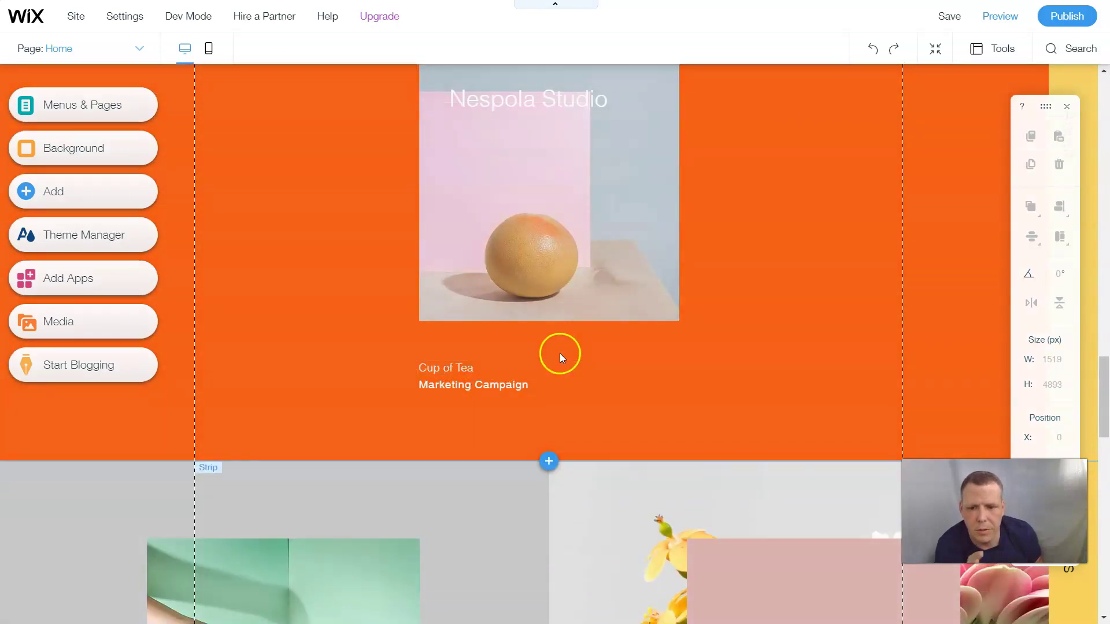
{"action": "scroll", "coordinate": [791, 256], "scroll_direction": "down", "scroll_amount": 3}
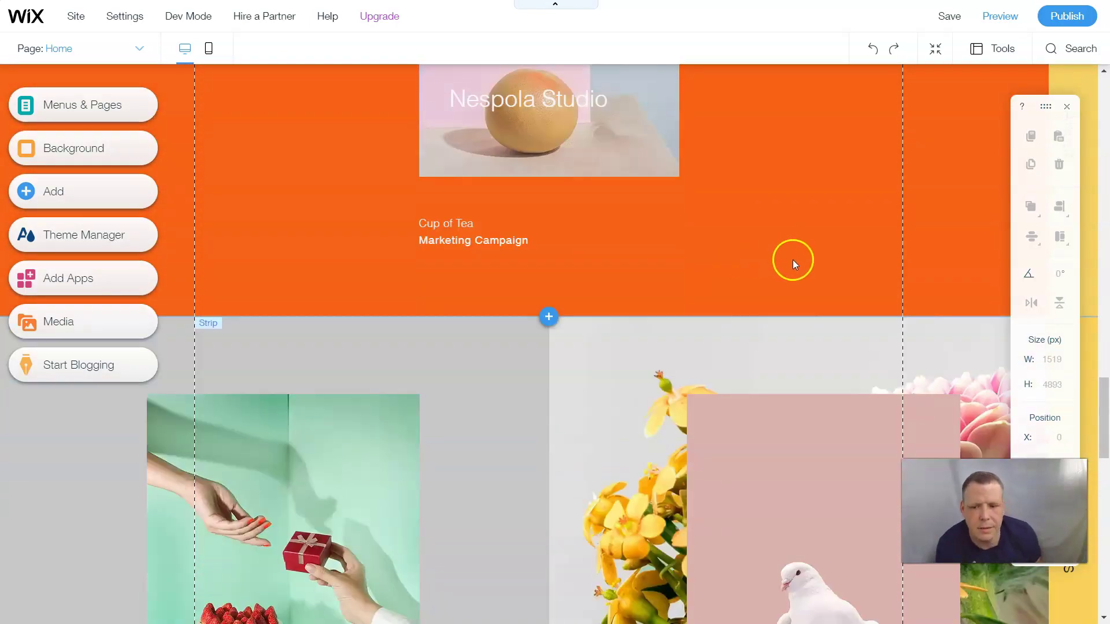
{"action": "scroll", "coordinate": [765, 215], "scroll_direction": "down", "scroll_amount": 18}
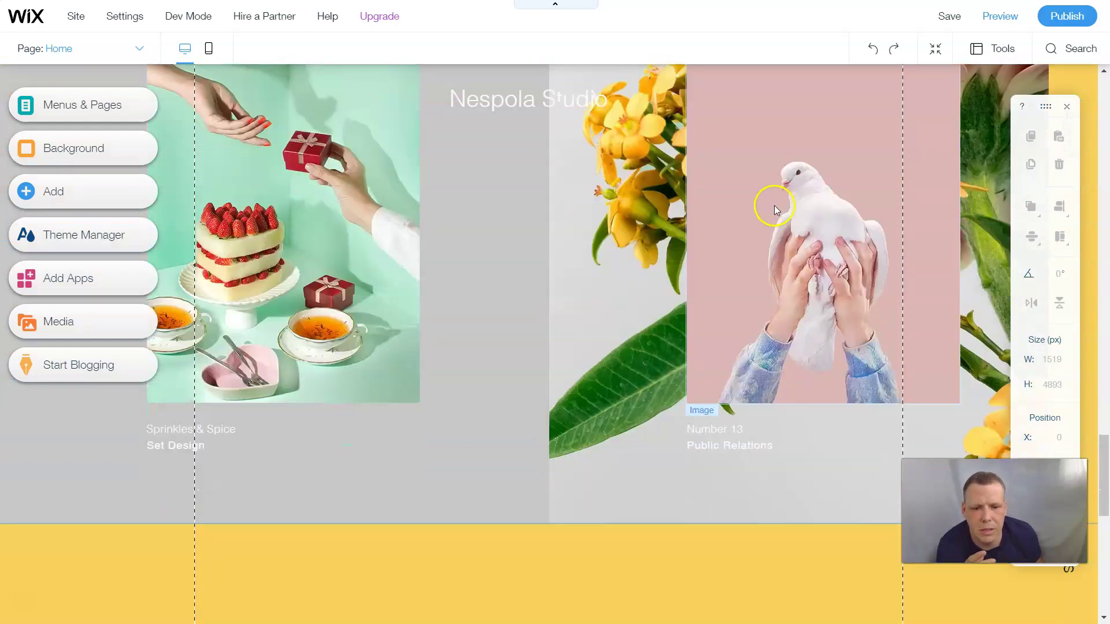
{"action": "scroll", "coordinate": [778, 202], "scroll_direction": "down", "scroll_amount": 4}
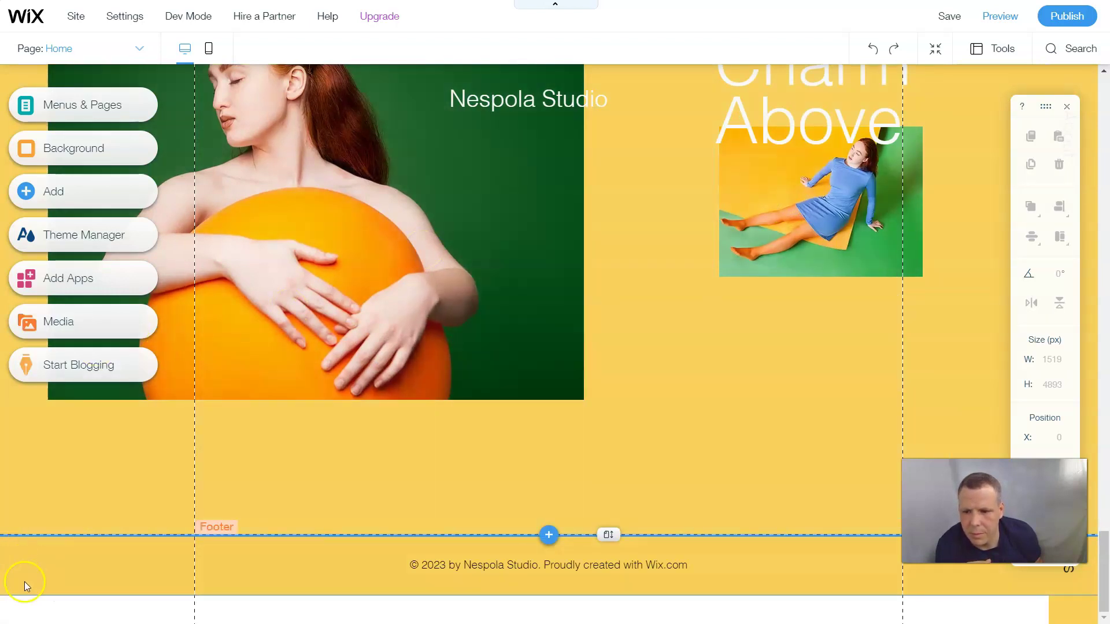
Add the dark gray rounded square container box below the small image in the last section above the footer.
{"action": "left_click", "coordinate": [63, 191]}
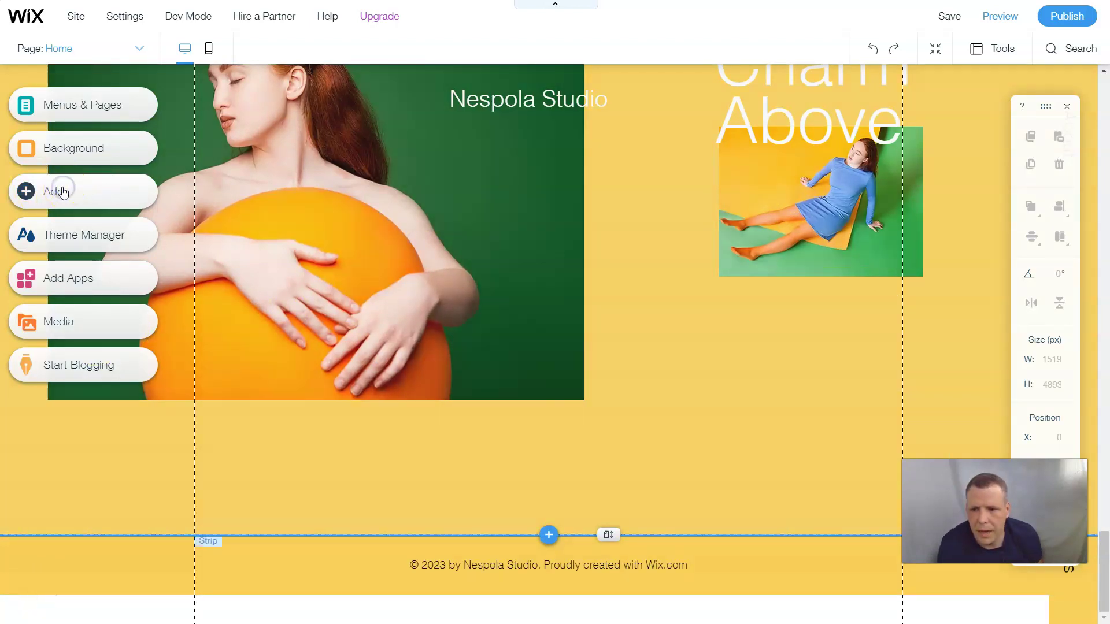
{"action": "left_click", "coordinate": [97, 199]}
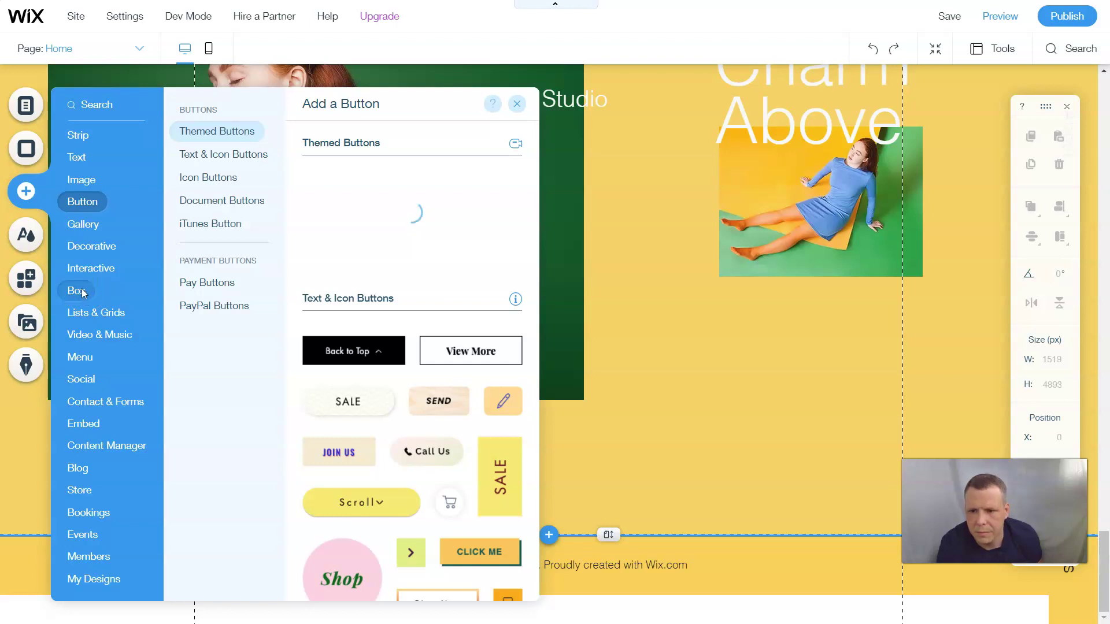
{"action": "left_click", "coordinate": [61, 289]}
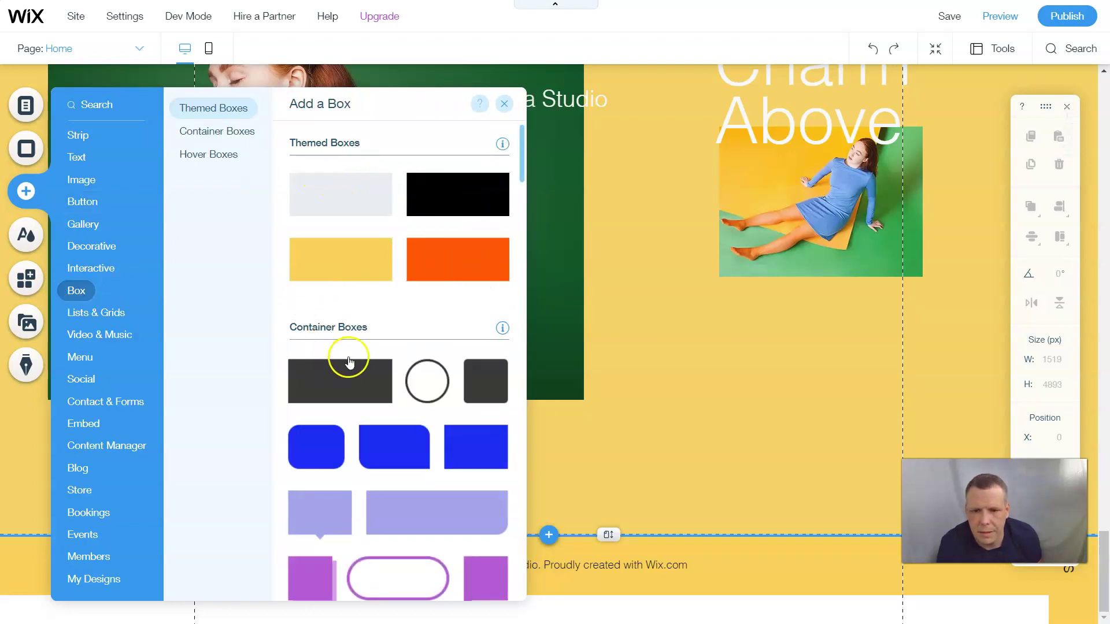
{"action": "scroll", "coordinate": [376, 359], "scroll_direction": "down", "scroll_amount": 1}
{"action": "scroll", "coordinate": [399, 355], "scroll_direction": "down", "scroll_amount": 4}
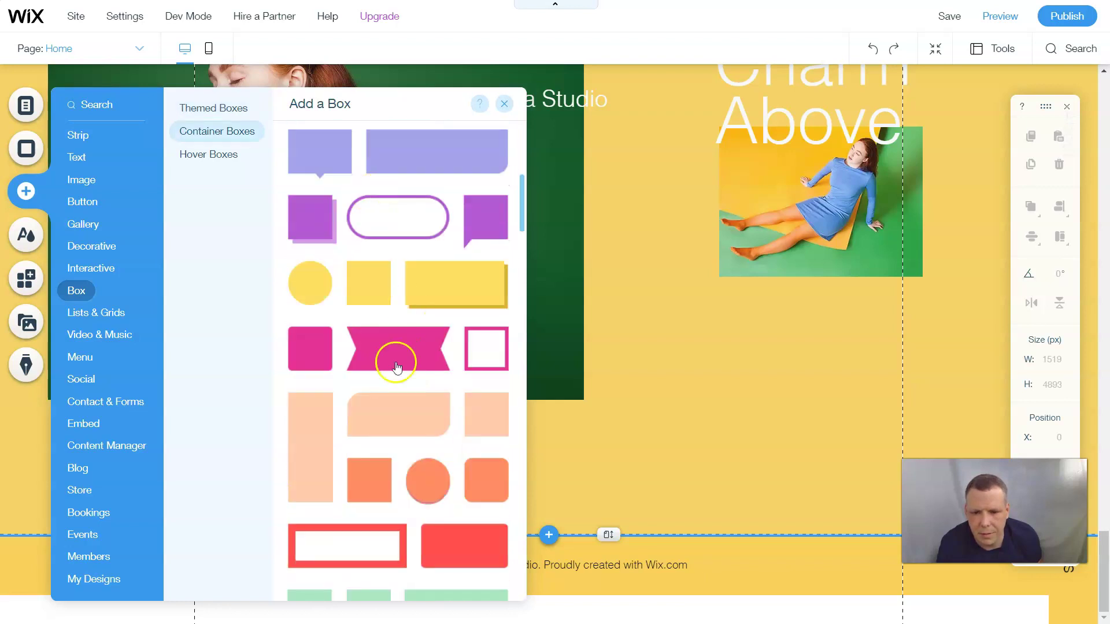
{"action": "scroll", "coordinate": [448, 364], "scroll_direction": "down", "scroll_amount": 7}
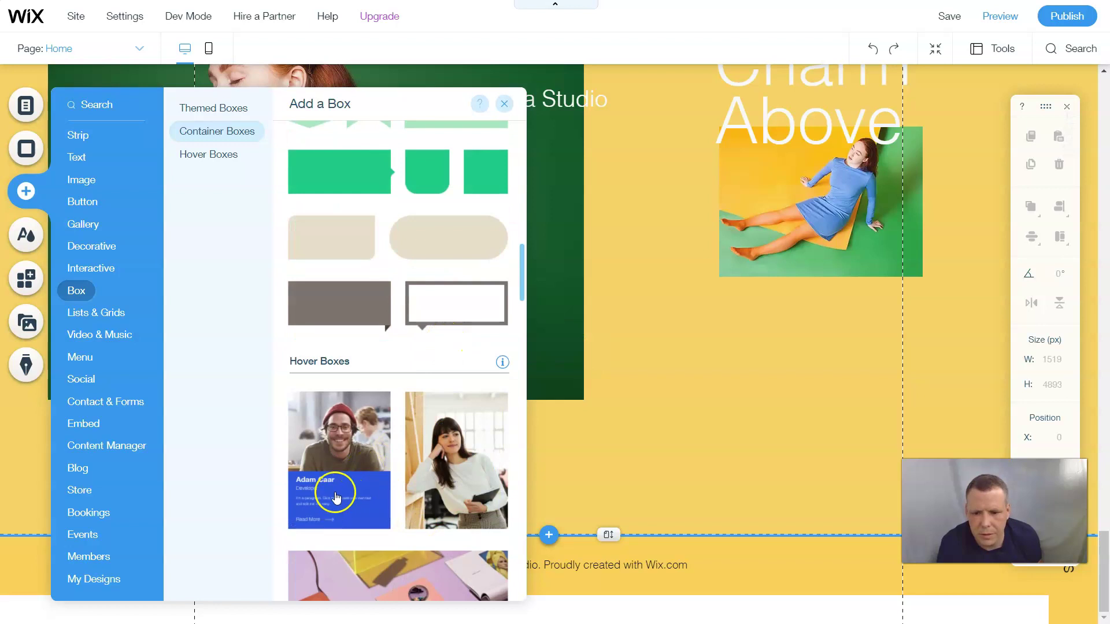
{"action": "scroll", "coordinate": [358, 457], "scroll_direction": "down", "scroll_amount": 1}
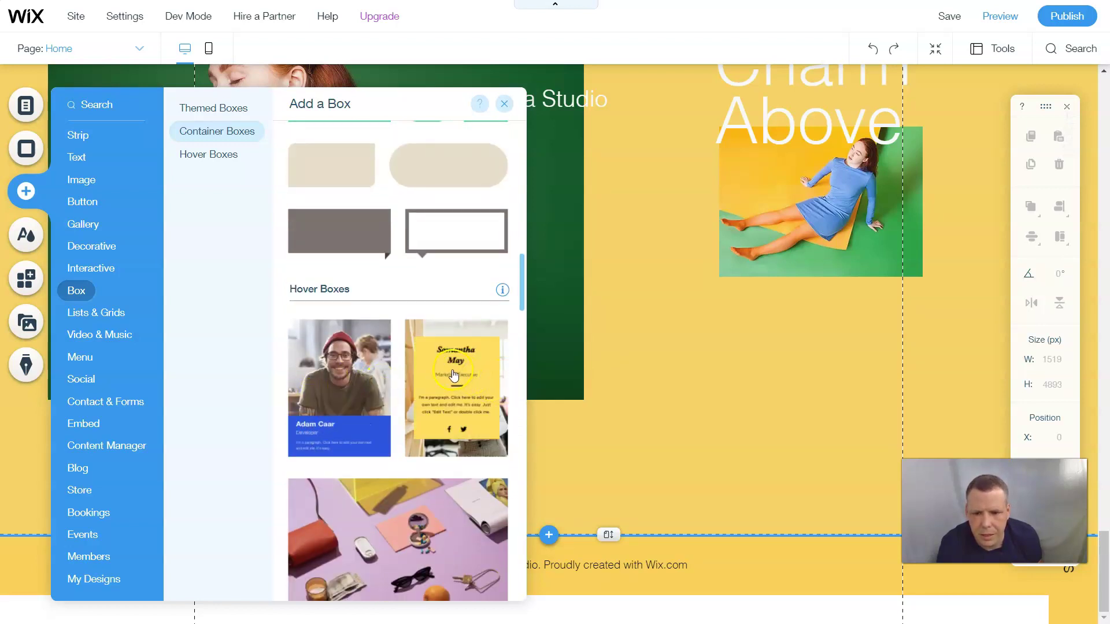
{"action": "scroll", "coordinate": [457, 428], "scroll_direction": "down", "scroll_amount": 2}
{"action": "scroll", "coordinate": [439, 410], "scroll_direction": "up", "scroll_amount": 7}
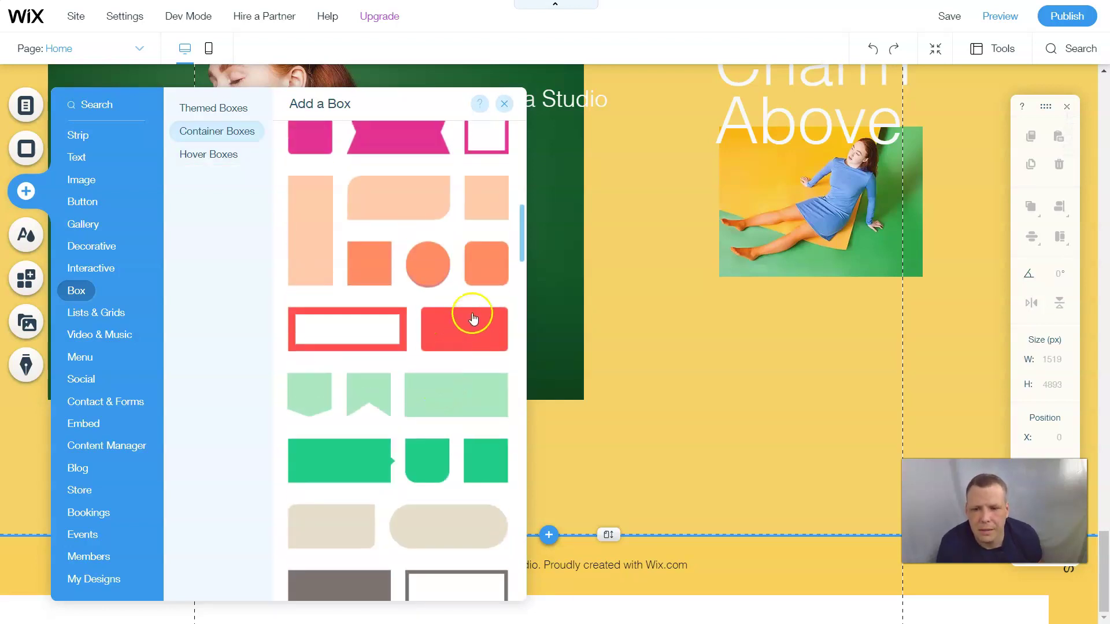
{"action": "scroll", "coordinate": [477, 305], "scroll_direction": "up", "scroll_amount": 5}
{"action": "scroll", "coordinate": [478, 306], "scroll_direction": "up", "scroll_amount": 5}
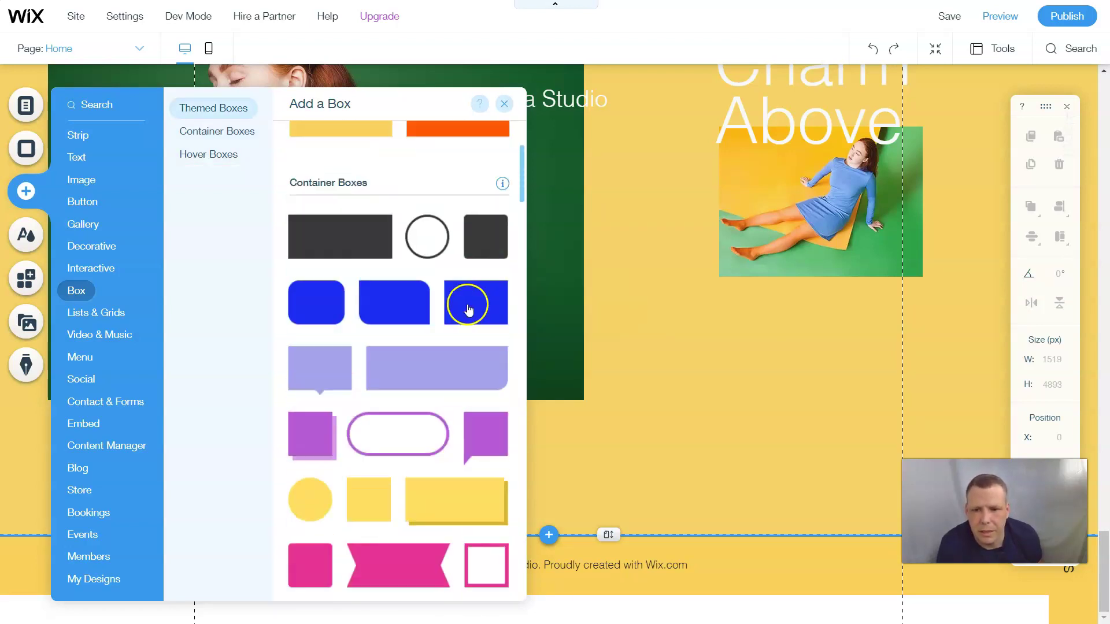
{"action": "scroll", "coordinate": [475, 265], "scroll_direction": "down", "scroll_amount": 4}
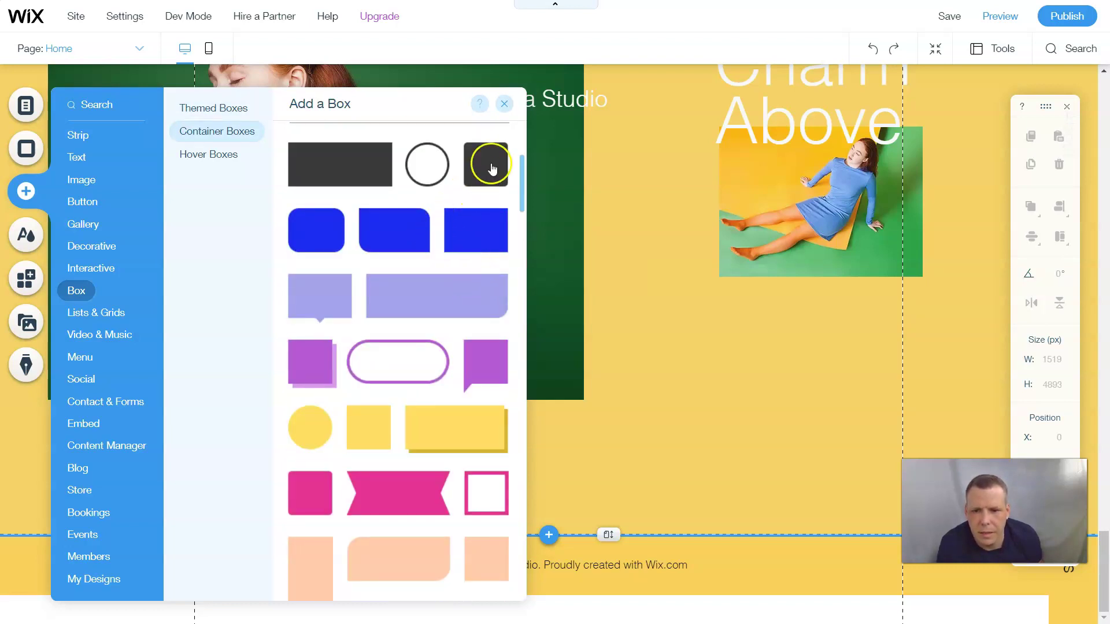
{"action": "left_click_drag", "start_coordinate": [600, 256], "coordinate": [800, 380]}
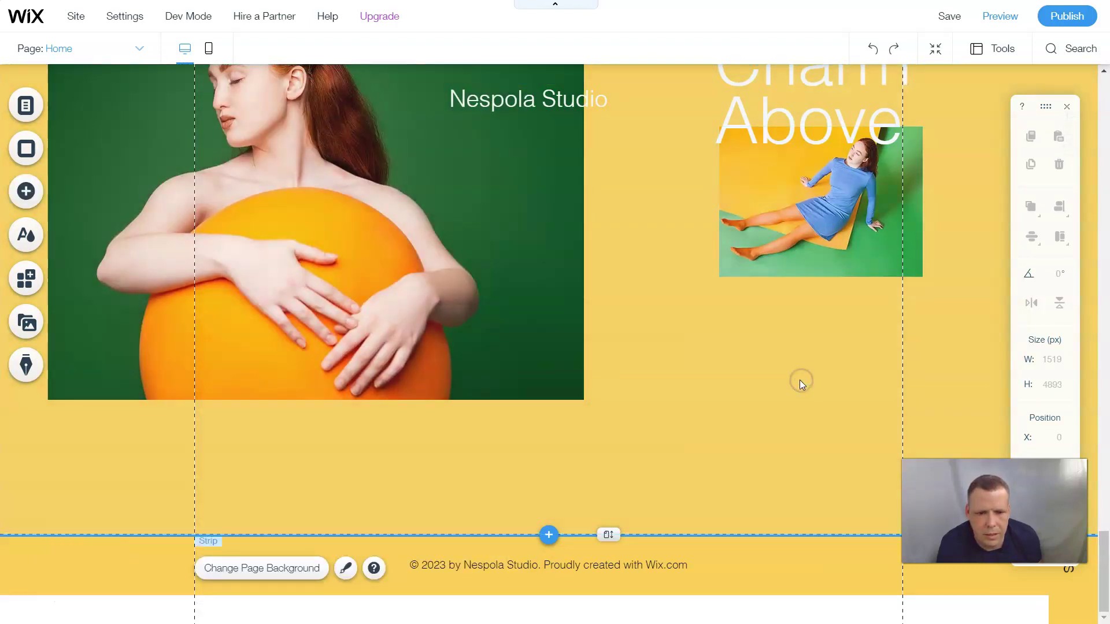
{"action": "left_click", "coordinate": [788, 418]}
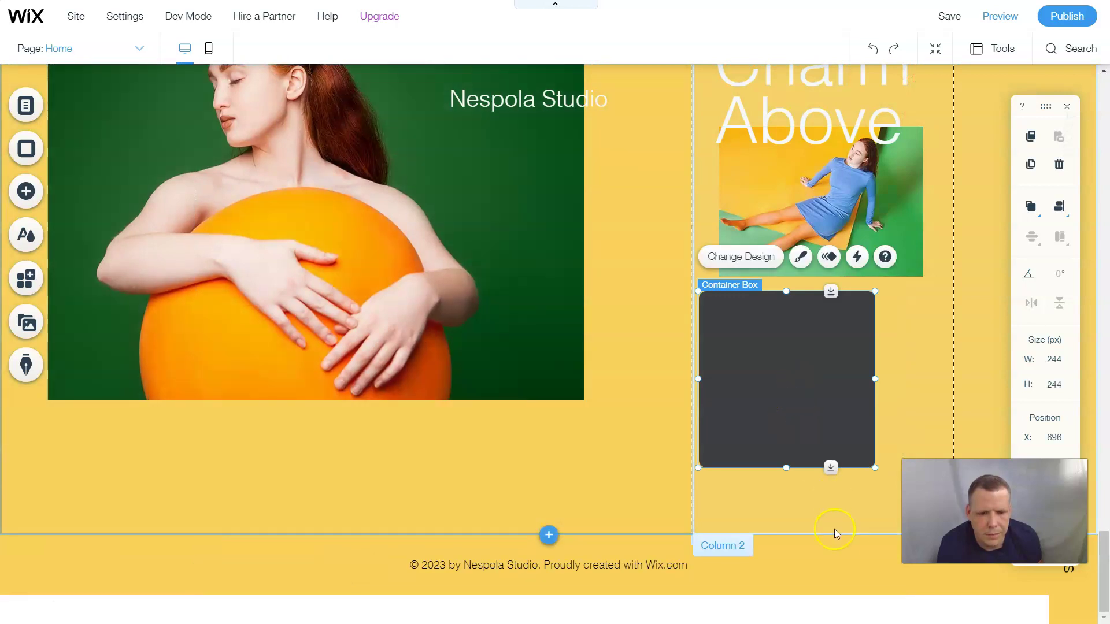
Stretch the container box to about 456 px high and move it down across the footer at about X 590.
{"action": "left_click_drag", "start_coordinate": [786, 469], "coordinate": [790, 621]}
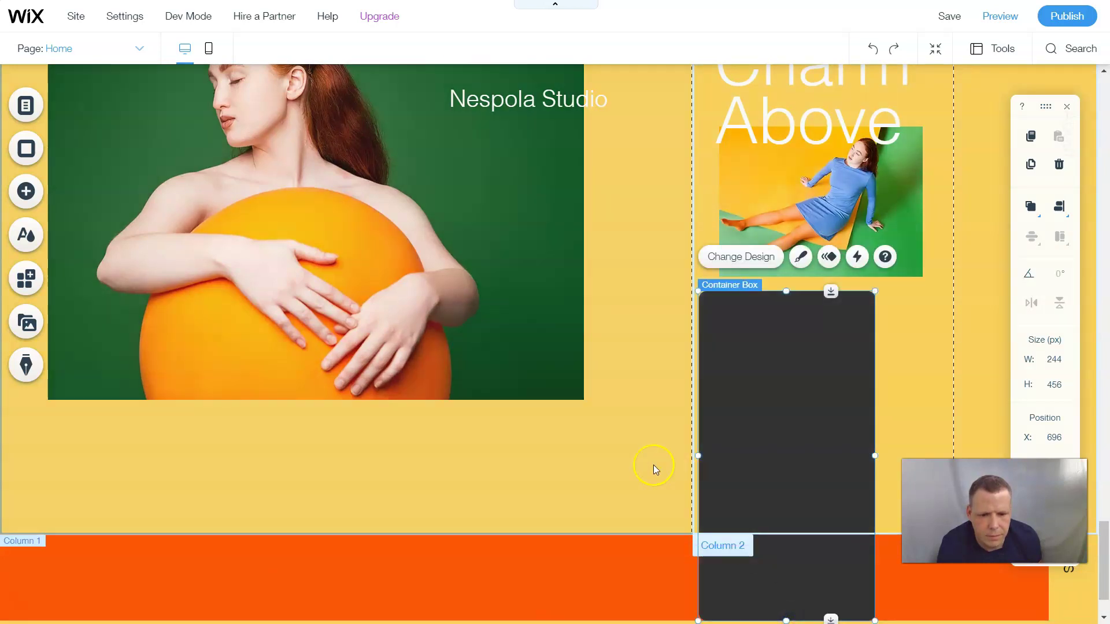
{"action": "scroll", "coordinate": [655, 466], "scroll_direction": "down", "scroll_amount": 1}
{"action": "left_click_drag", "start_coordinate": [773, 419], "coordinate": [780, 561]}
{"action": "left_click_drag", "start_coordinate": [740, 620], "coordinate": [694, 620]}
{"action": "left_click_drag", "start_coordinate": [624, 387], "coordinate": [624, 389]}
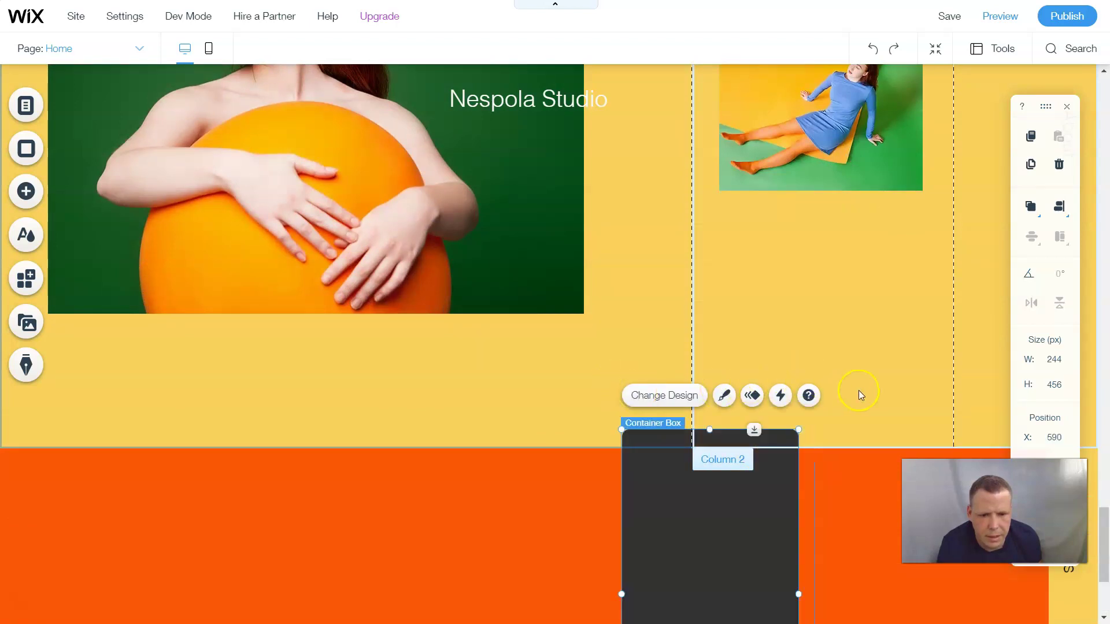
Move the container box back up to just below the small image, at about X 584.
{"action": "scroll", "coordinate": [862, 410], "scroll_direction": "up", "scroll_amount": 1}
{"action": "scroll", "coordinate": [859, 398], "scroll_direction": "up", "scroll_amount": 3}
{"action": "scroll", "coordinate": [845, 381], "scroll_direction": "down", "scroll_amount": 3}
{"action": "left_click", "coordinate": [561, 613]}
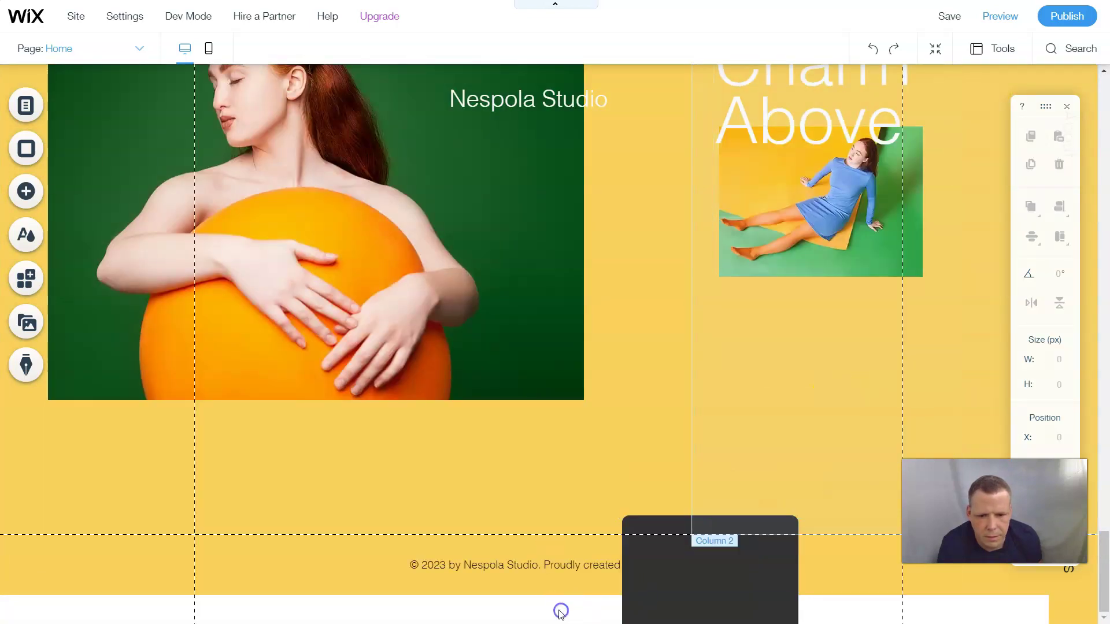
{"action": "left_click_drag", "start_coordinate": [697, 581], "coordinate": [695, 354]}
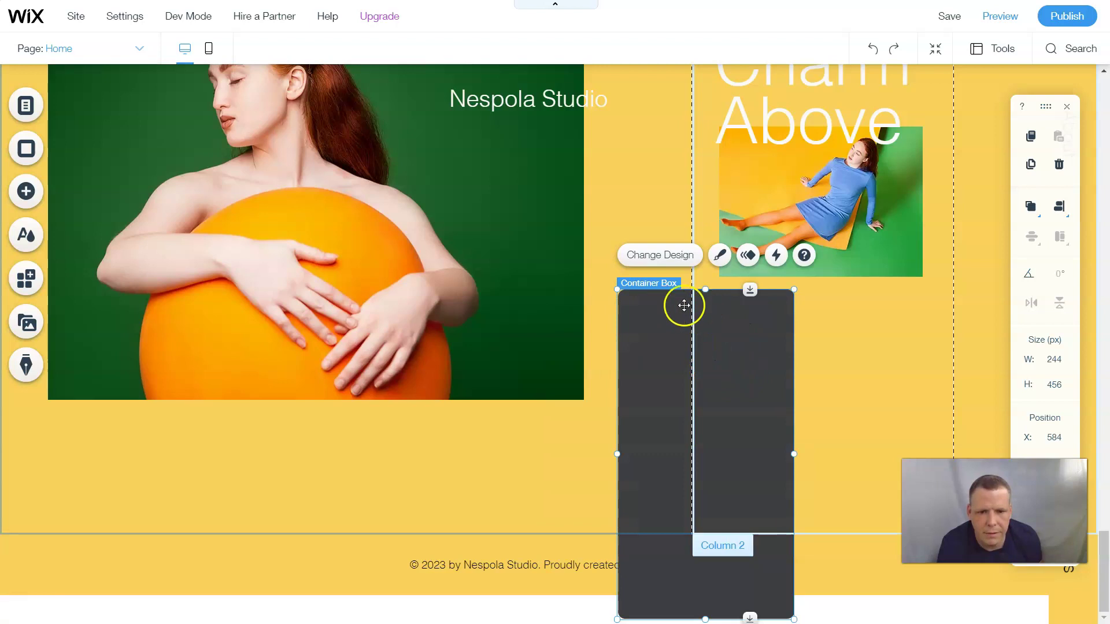
Customize the container box's design with a 5 px border in the off-white theme color #FAFAFA.
{"action": "left_click", "coordinate": [678, 256]}
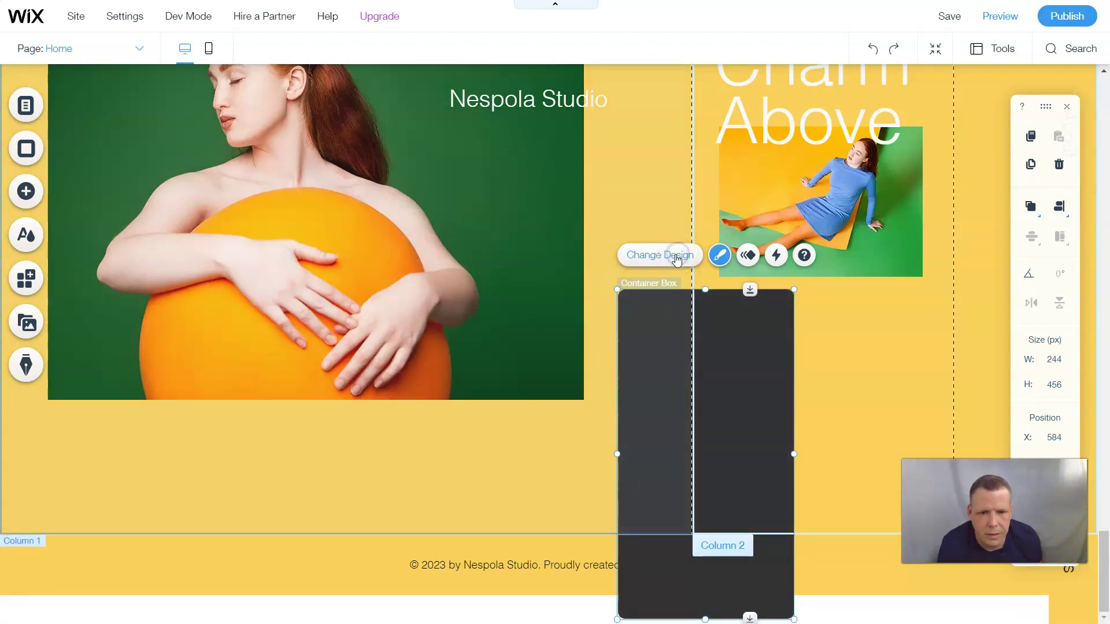
{"action": "left_click", "coordinate": [717, 260]}
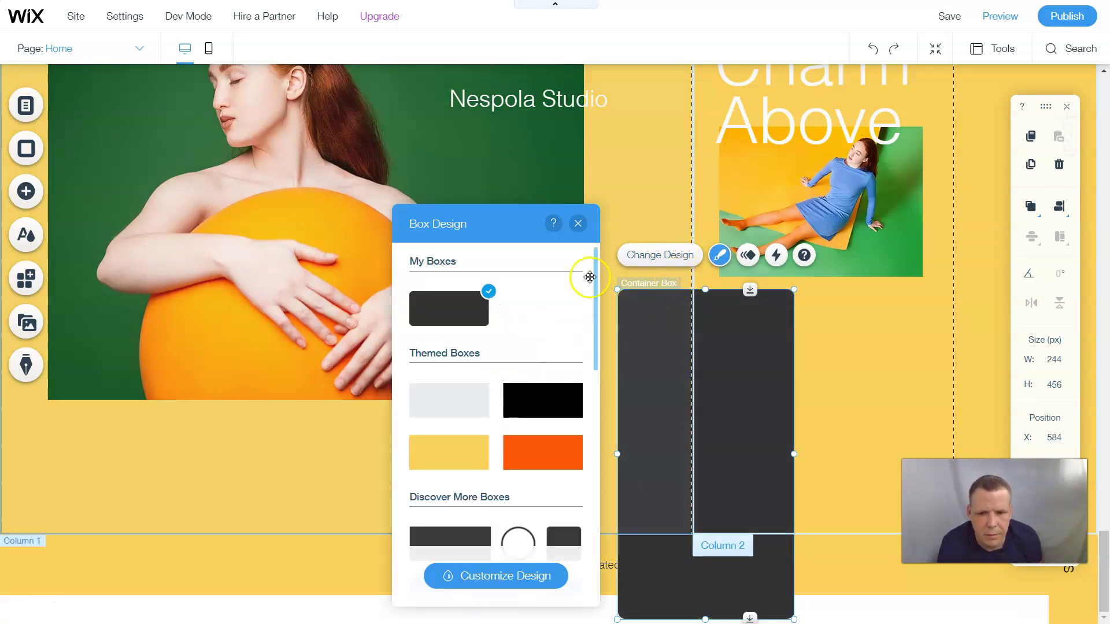
{"action": "scroll", "coordinate": [521, 466], "scroll_direction": "down", "scroll_amount": 1}
{"action": "scroll", "coordinate": [527, 571], "scroll_direction": "down", "scroll_amount": 1}
{"action": "left_click", "coordinate": [526, 576]}
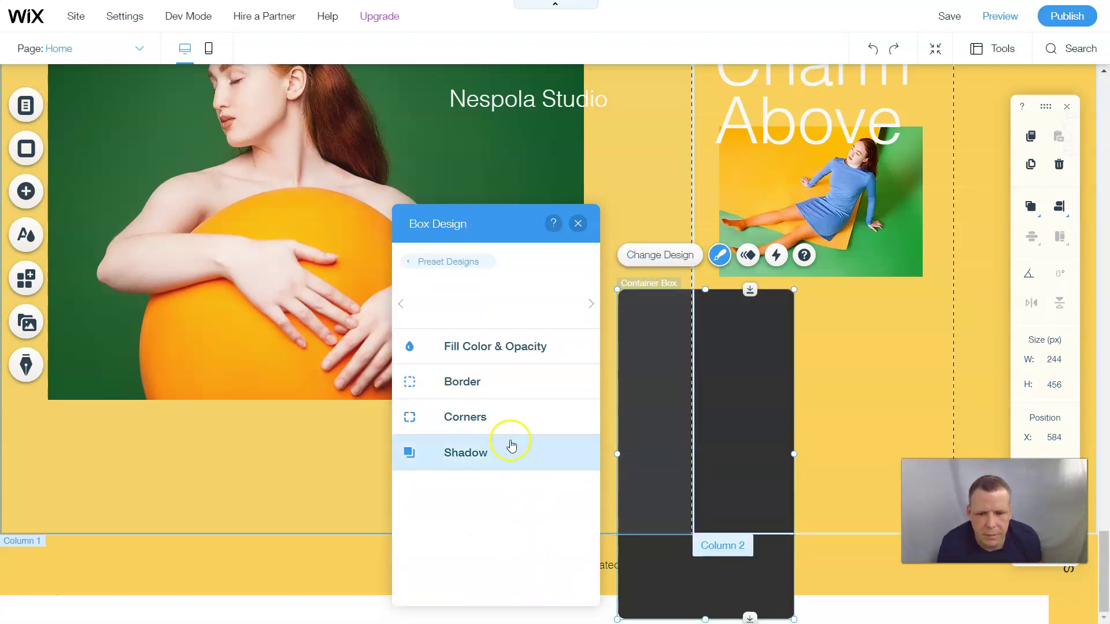
{"action": "left_click", "coordinate": [458, 384]}
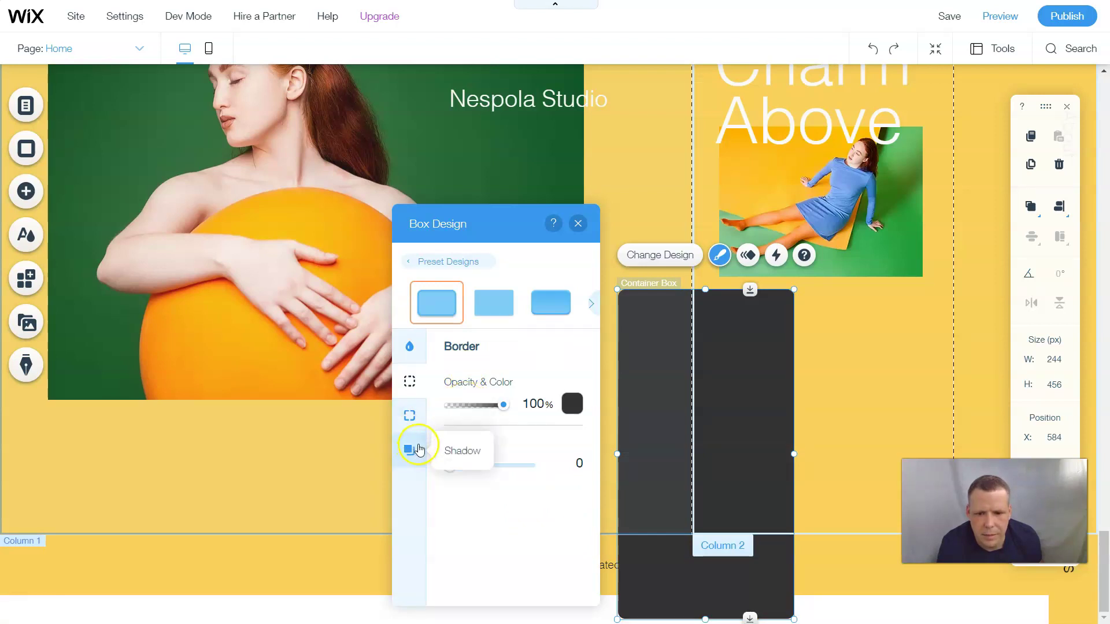
{"action": "left_click", "coordinate": [569, 408]}
{"action": "left_click", "coordinate": [588, 384]}
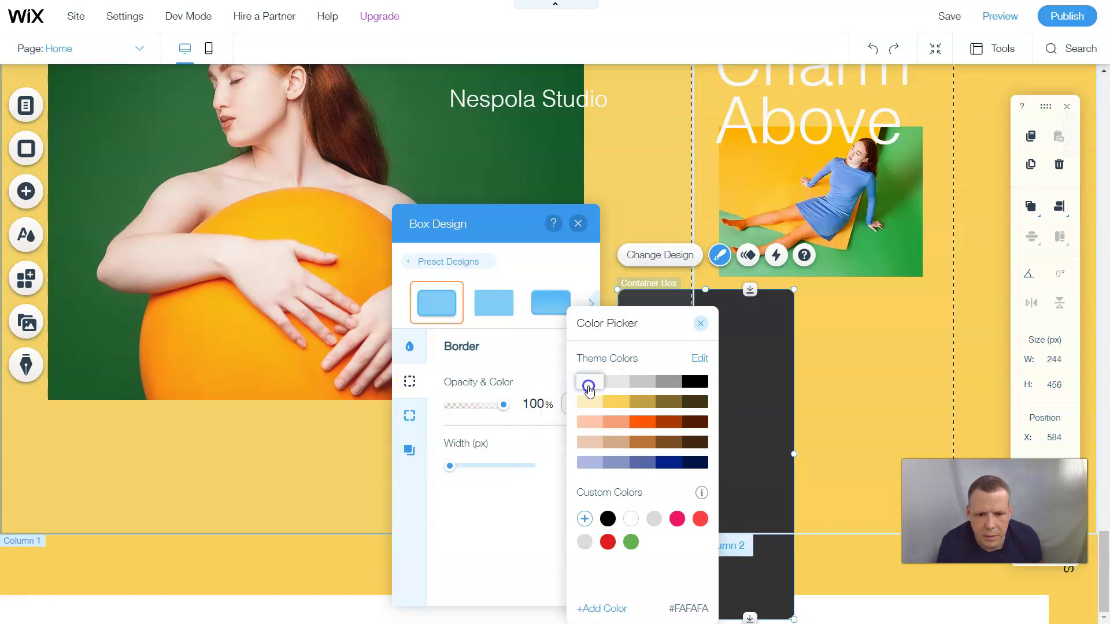
{"action": "left_click", "coordinate": [443, 475]}
{"action": "left_click_drag", "start_coordinate": [474, 468], "coordinate": [477, 469]}
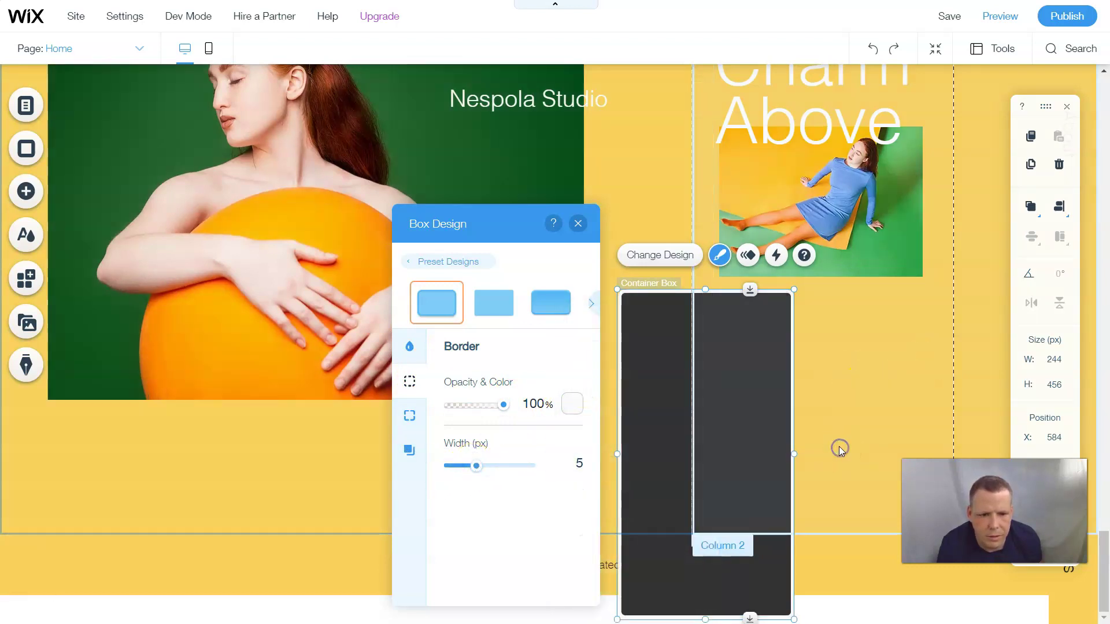
Apply the Puff-In animation to the container box.
{"action": "left_click", "coordinate": [665, 384]}
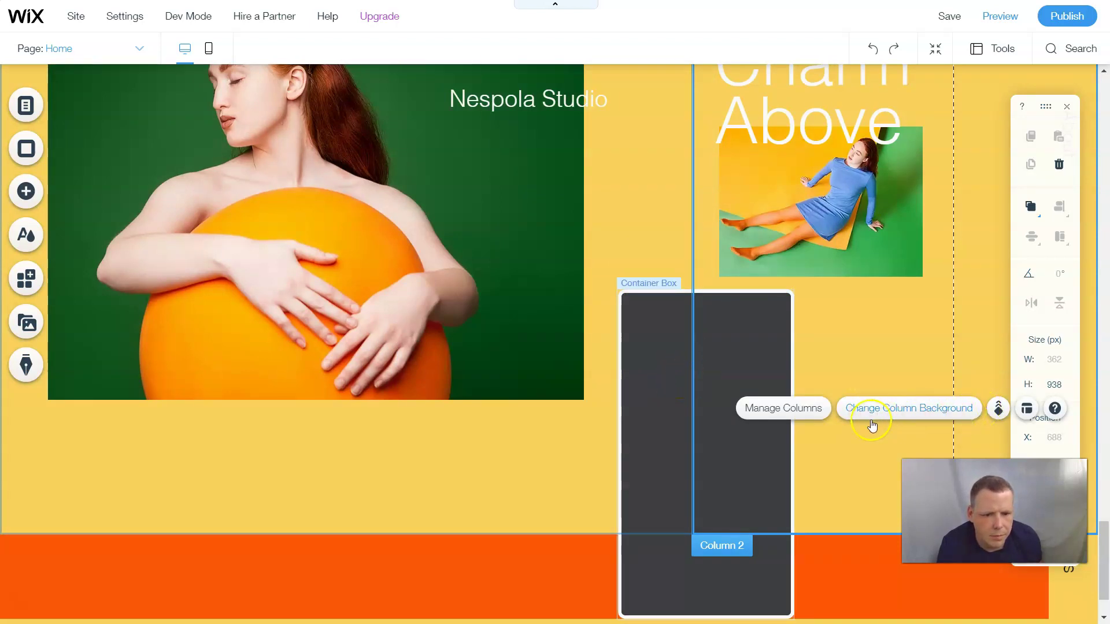
{"action": "left_click", "coordinate": [674, 428]}
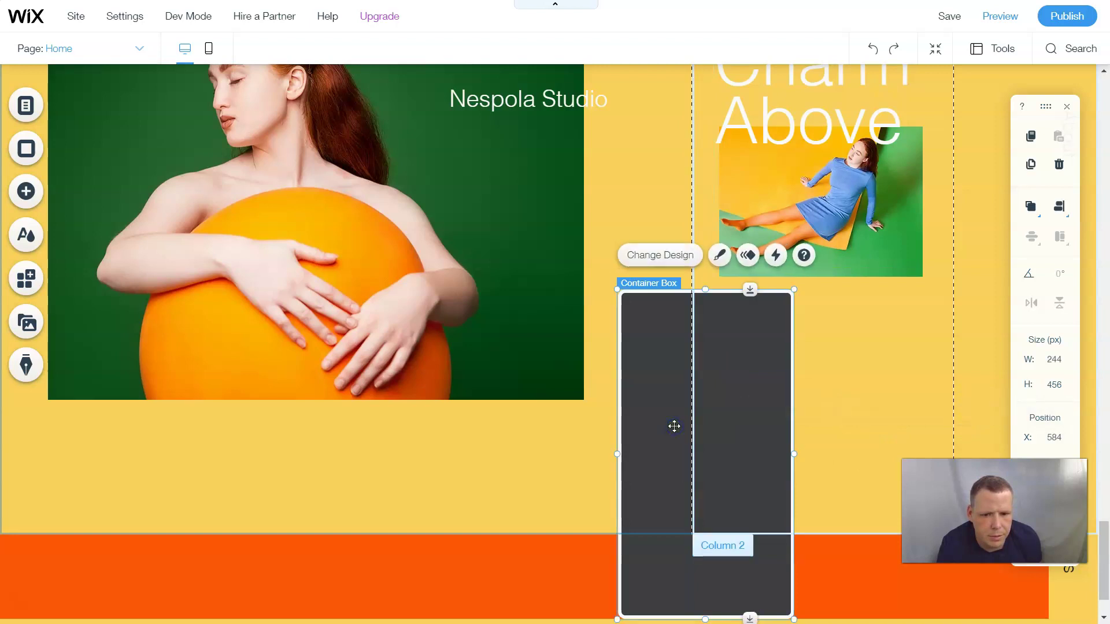
{"action": "left_click", "coordinate": [723, 257]}
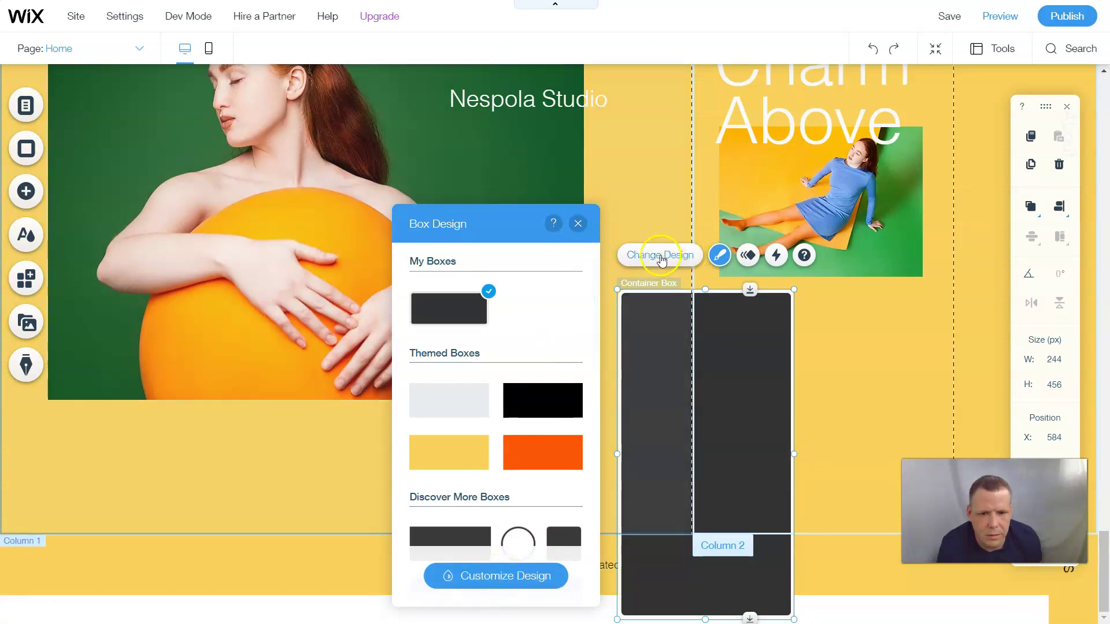
{"action": "left_click", "coordinate": [747, 256]}
{"action": "left_click", "coordinate": [512, 499]}
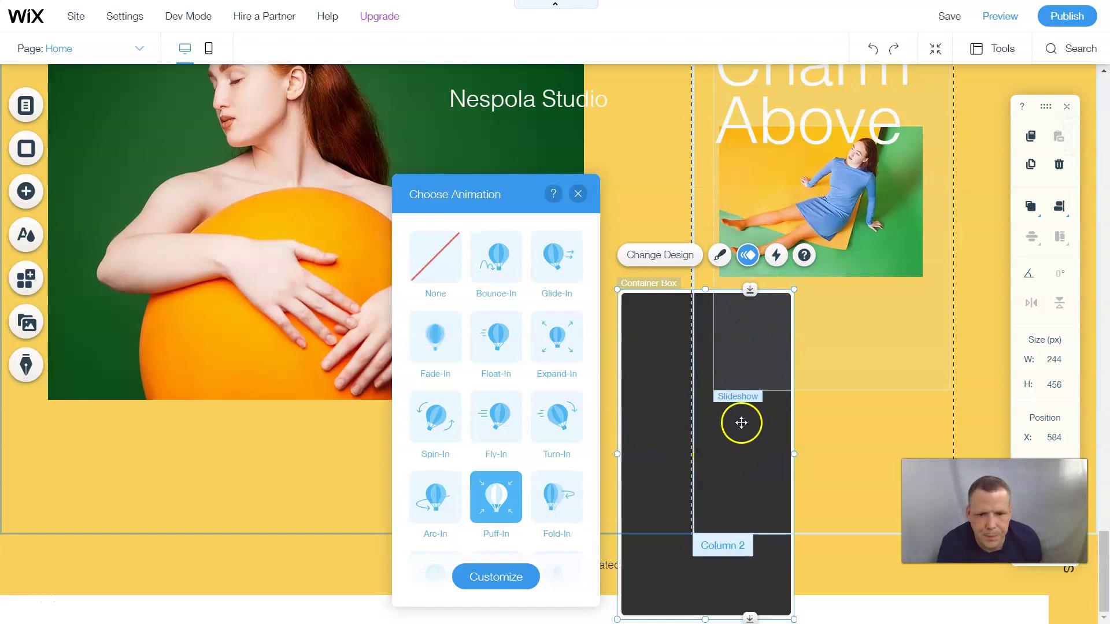
Widen the container box rightward to about 466 px and close the animation choices.
{"action": "left_click", "coordinate": [796, 454]}
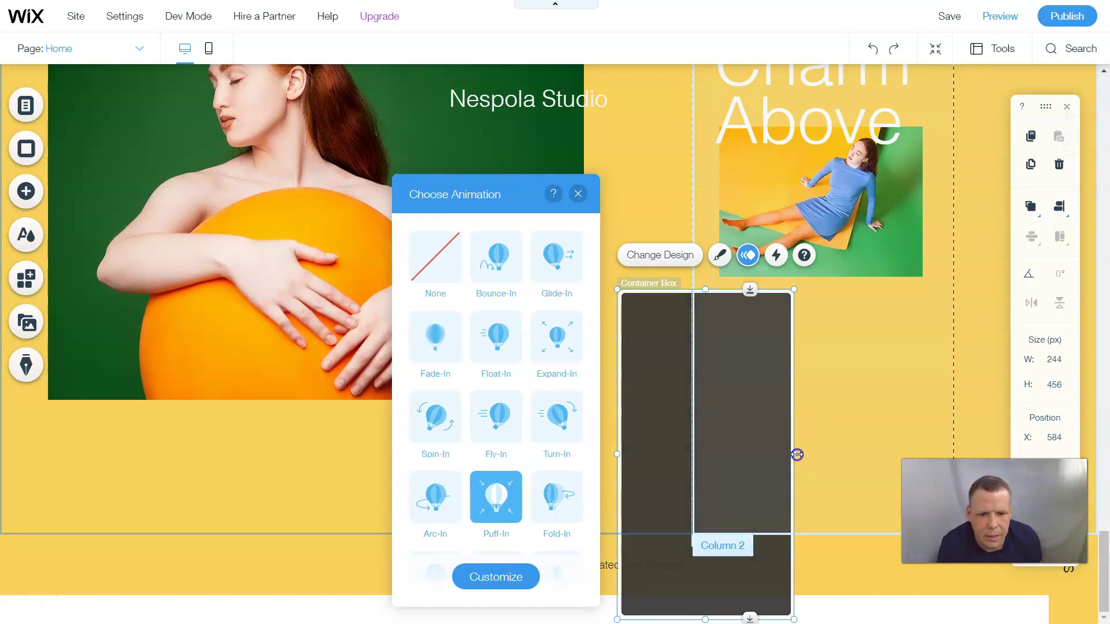
{"action": "left_click_drag", "start_coordinate": [829, 450], "coordinate": [957, 444]}
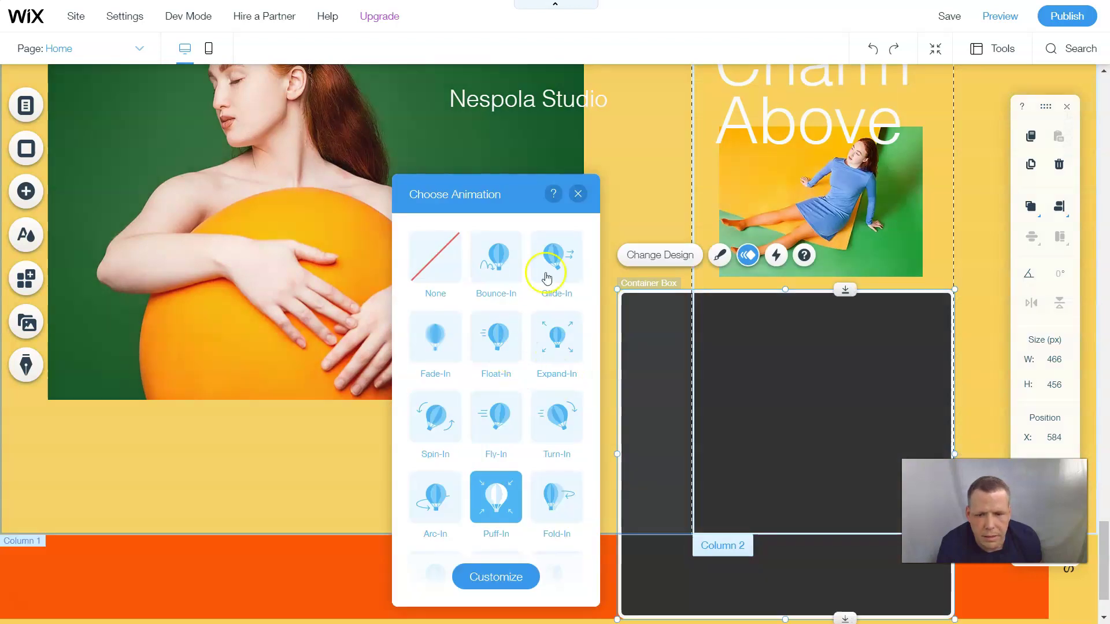
{"action": "left_click", "coordinate": [579, 195]}
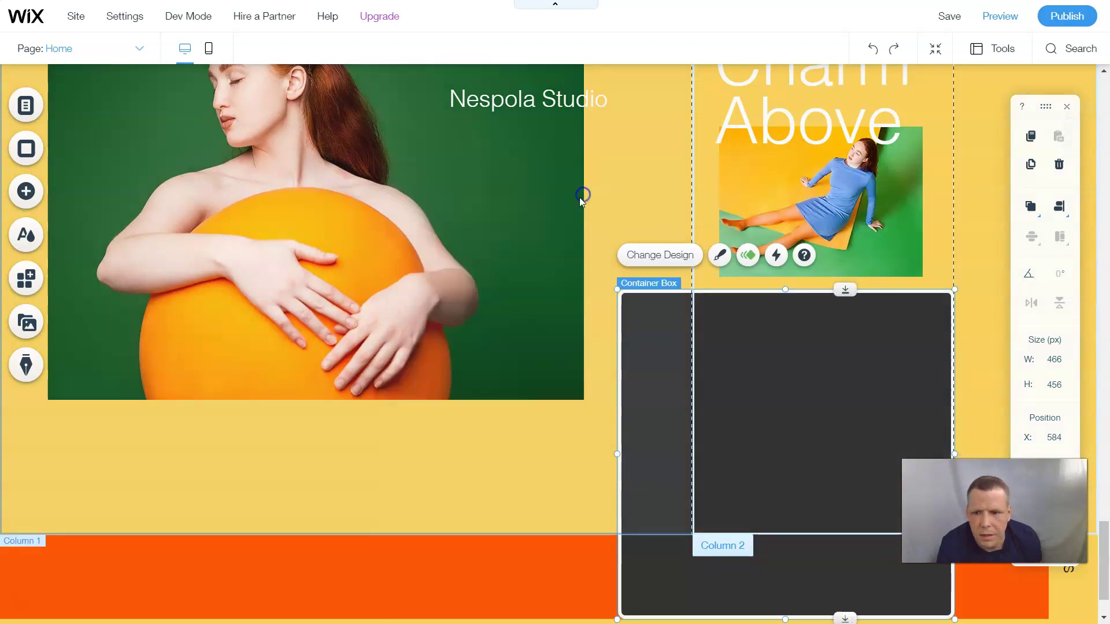
Start adding an image from the free Wix images and search the collection for "design".
{"action": "left_click", "coordinate": [44, 194]}
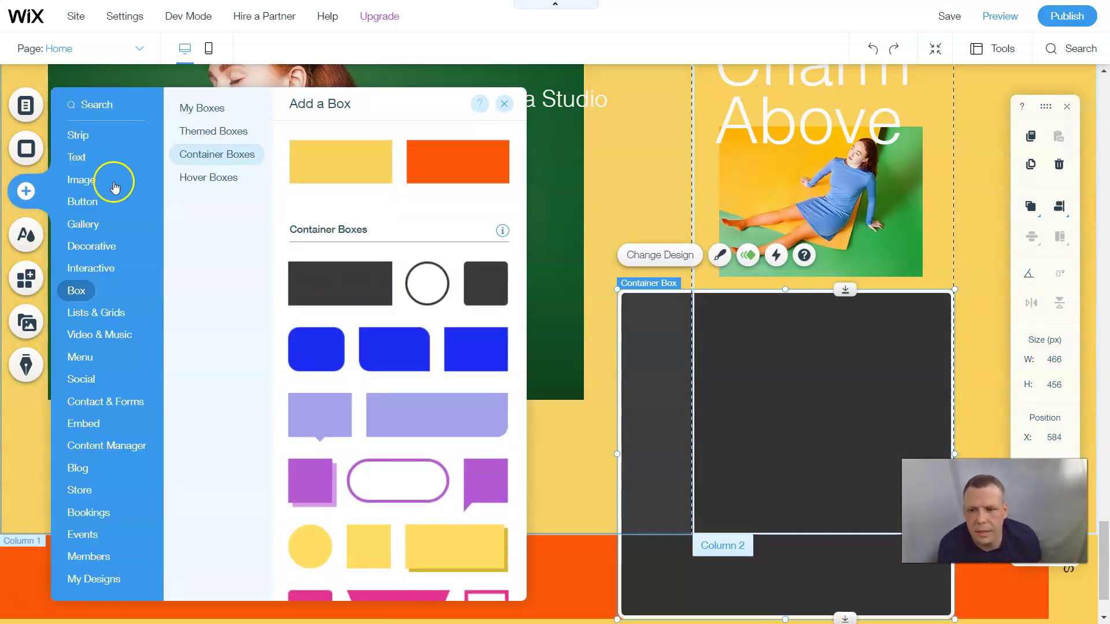
{"action": "left_click", "coordinate": [87, 179]}
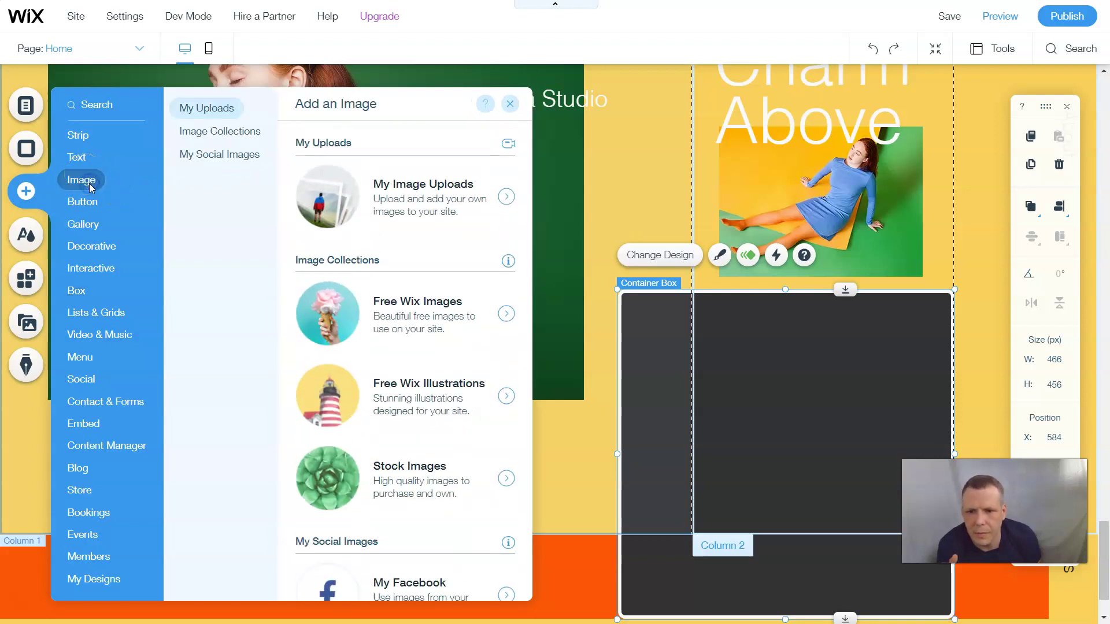
{"action": "left_click", "coordinate": [482, 325]}
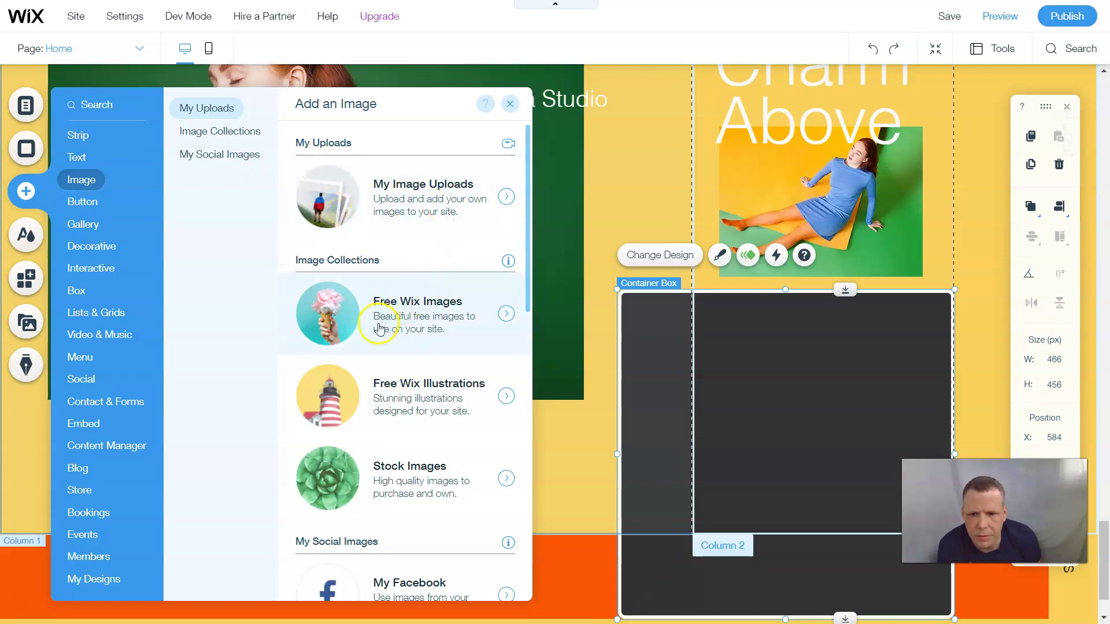
{"action": "left_click", "coordinate": [426, 324]}
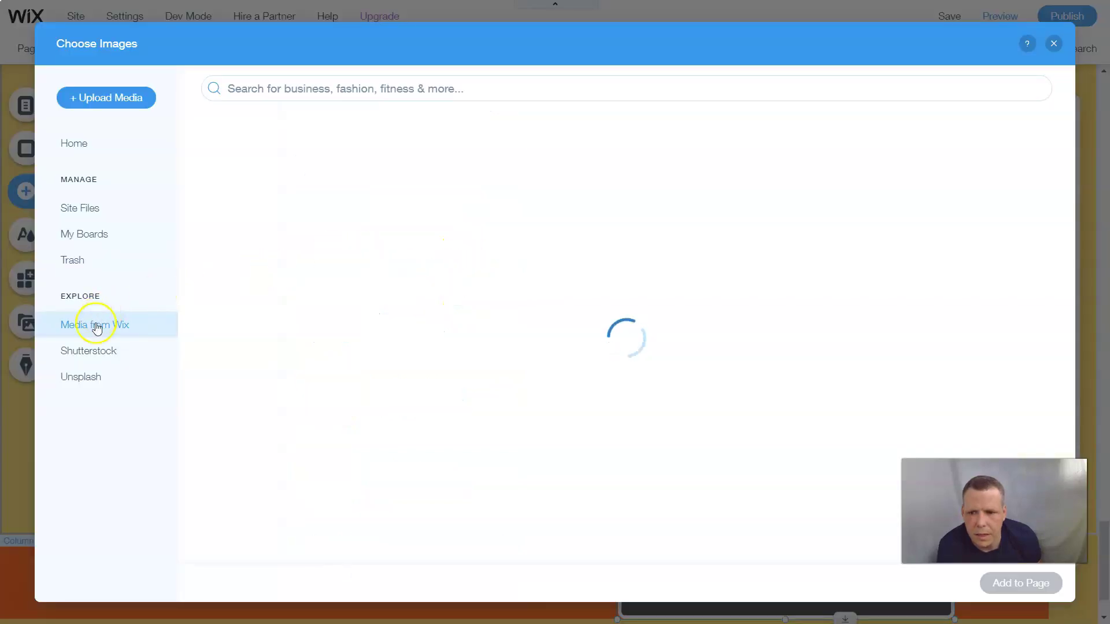
{"action": "left_click", "coordinate": [314, 88]}
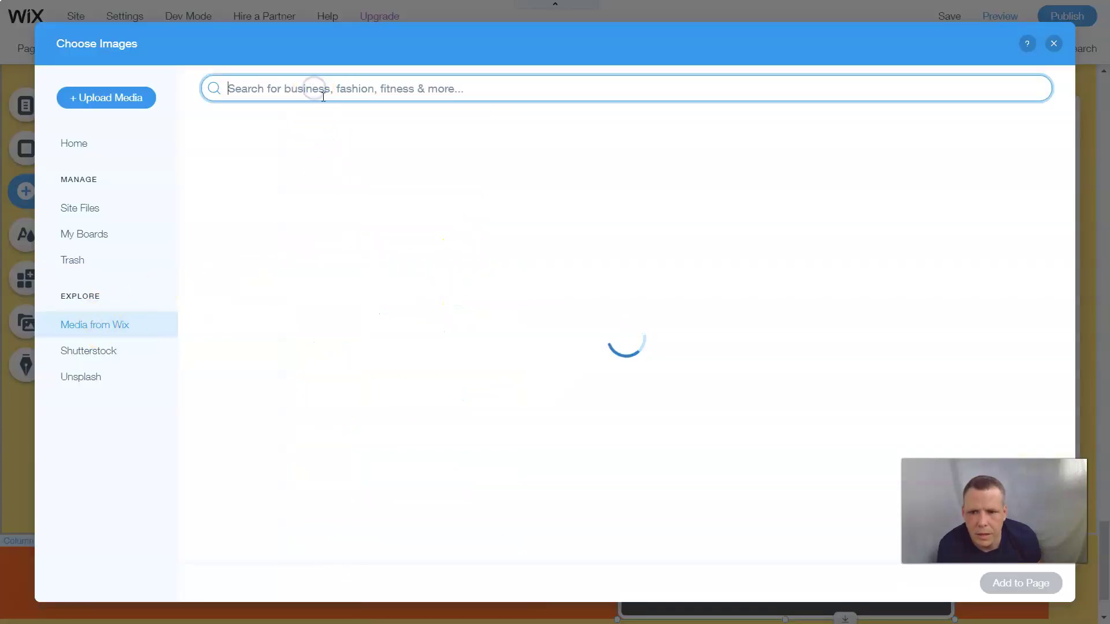
{"action": "type", "text": "des"}
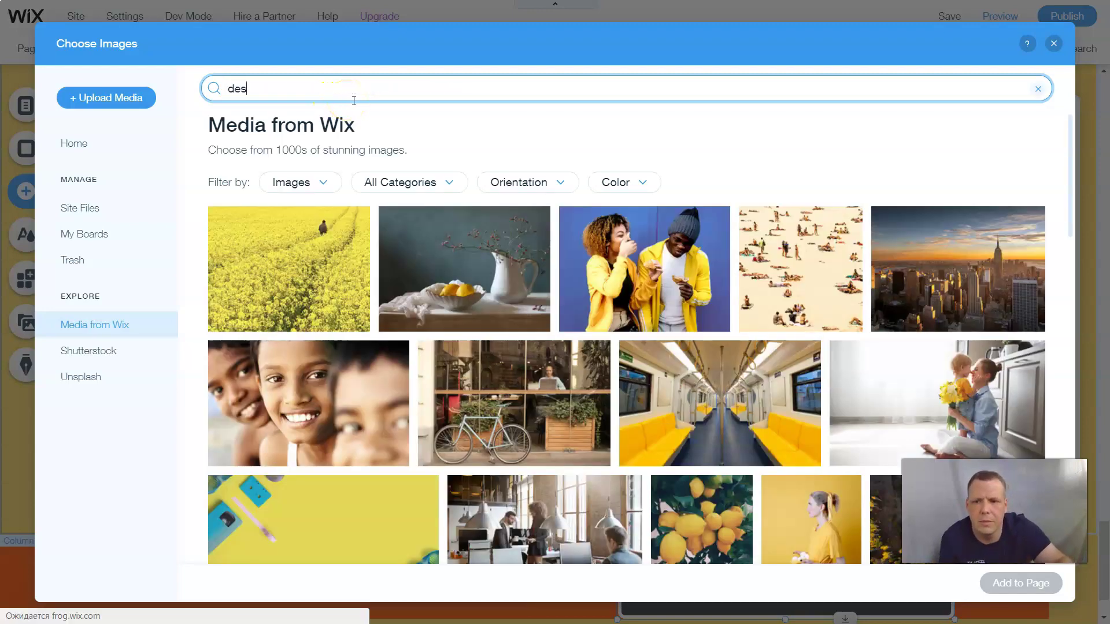
{"action": "type", "text": "ign"}
{"action": "key", "text": "Return"}
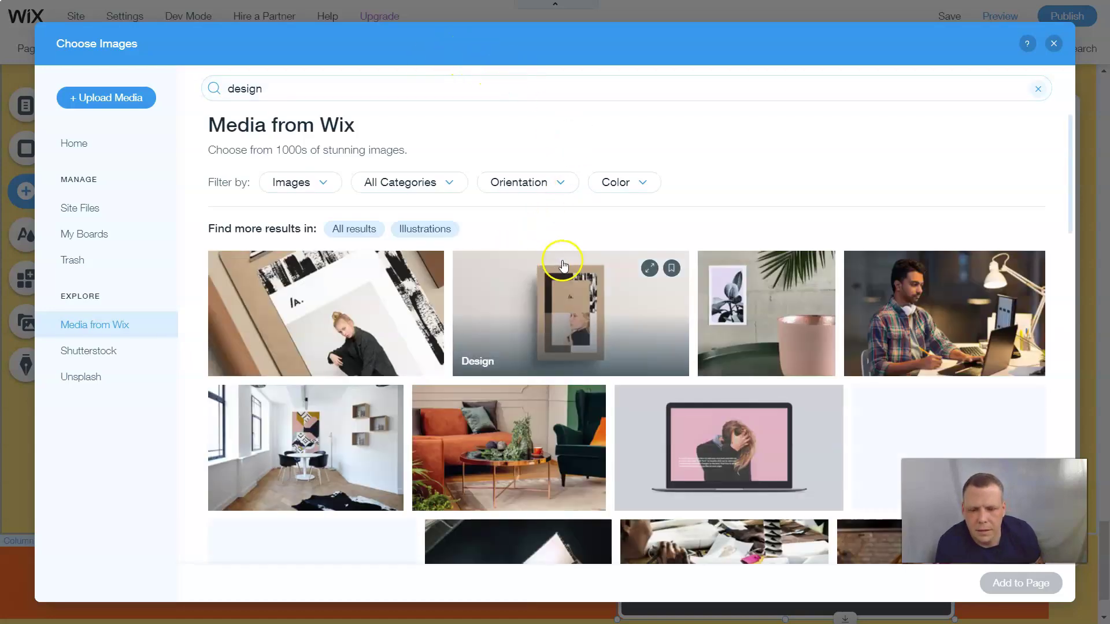
Add the Interior Design photo of the gray round chair in front of a black panel to the page.
{"action": "scroll", "coordinate": [607, 249], "scroll_direction": "down", "scroll_amount": 1}
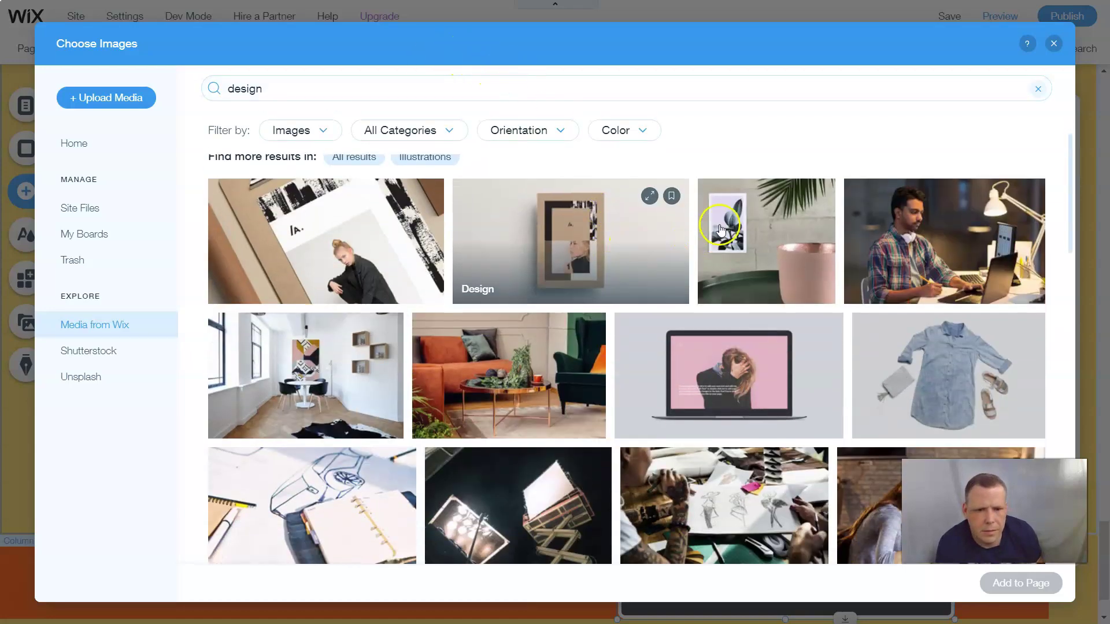
{"action": "scroll", "coordinate": [740, 248], "scroll_direction": "down", "scroll_amount": 4}
{"action": "scroll", "coordinate": [748, 273], "scroll_direction": "down", "scroll_amount": 5}
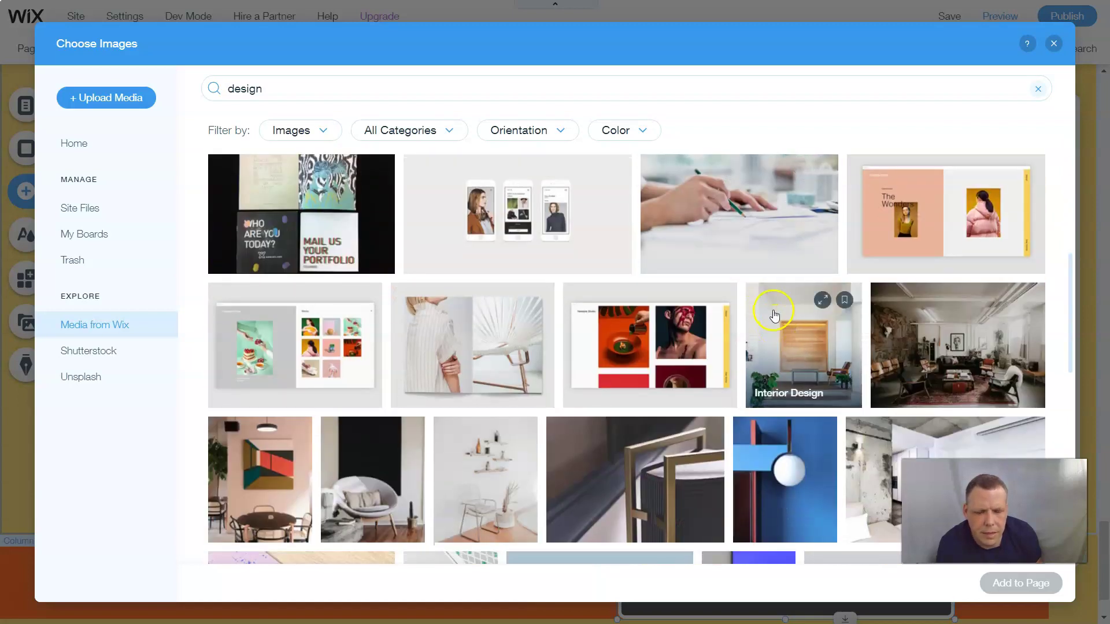
{"action": "scroll", "coordinate": [702, 347], "scroll_direction": "down", "scroll_amount": 2}
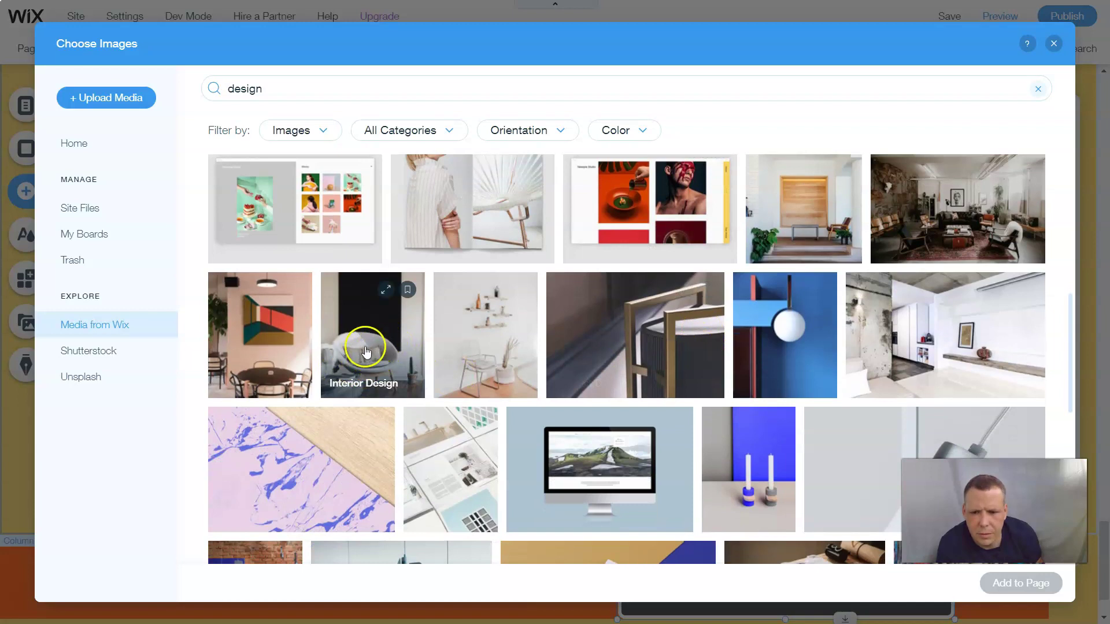
{"action": "left_click", "coordinate": [381, 350]}
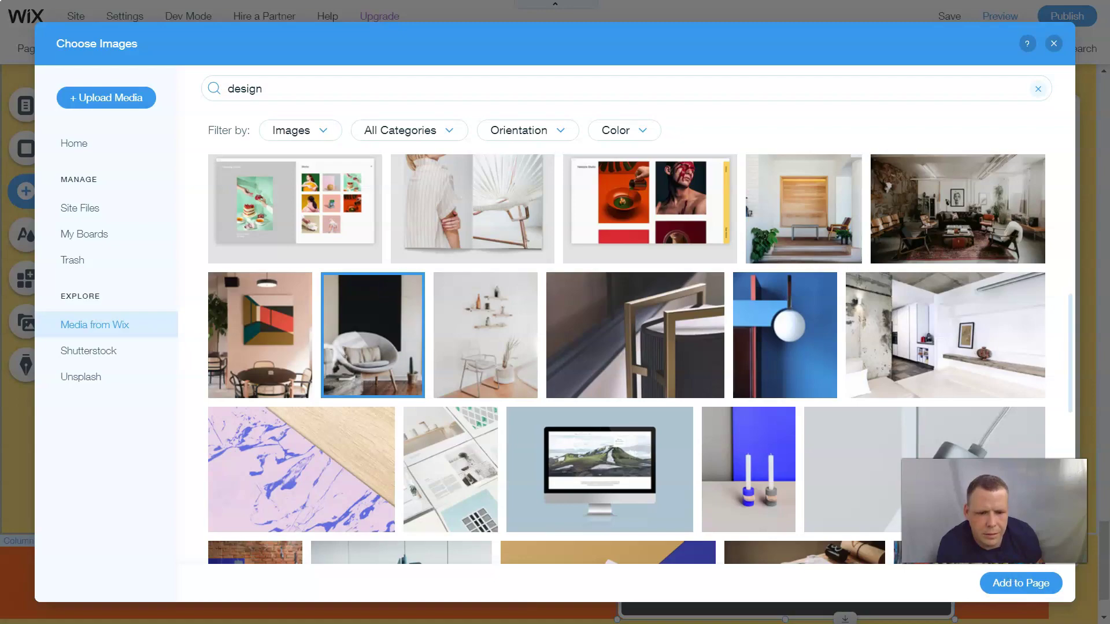
{"action": "left_click", "coordinate": [1006, 575]}
Delete the extra overlapping copy of the chair image at X 210.
{"action": "left_click", "coordinate": [898, 428]}
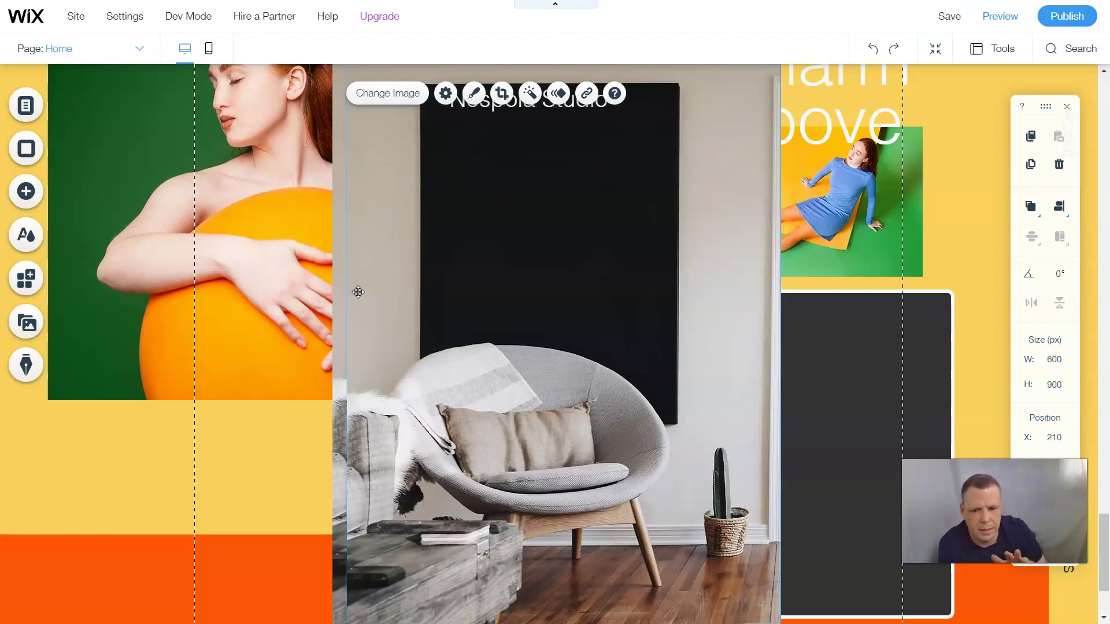
{"action": "left_click", "coordinate": [650, 261]}
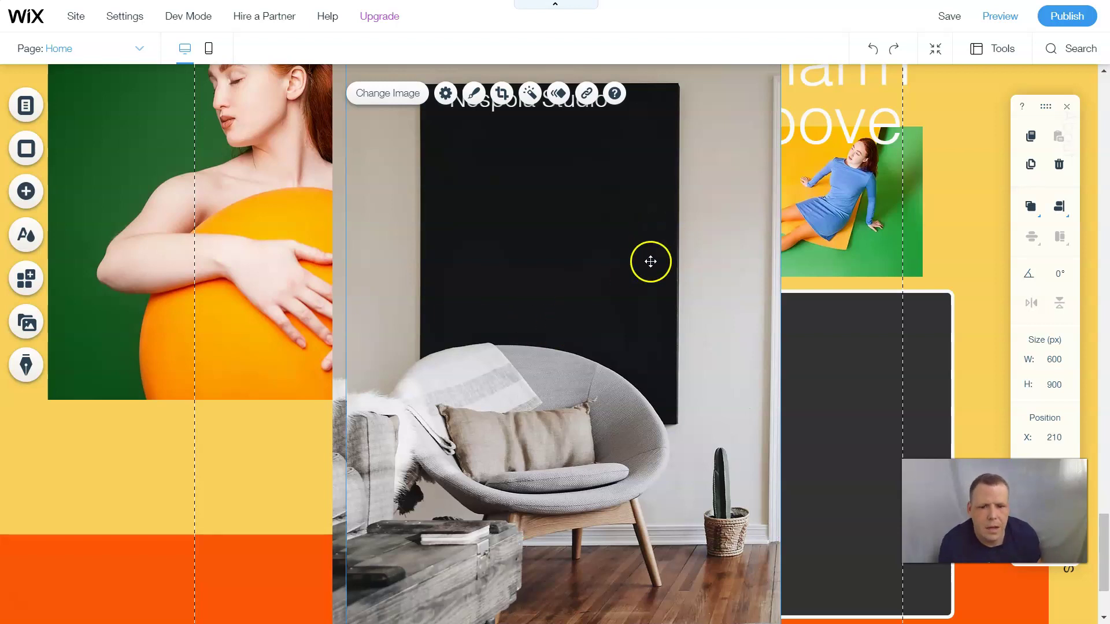
{"action": "right_click", "coordinate": [585, 350]}
{"action": "left_click", "coordinate": [641, 479]}
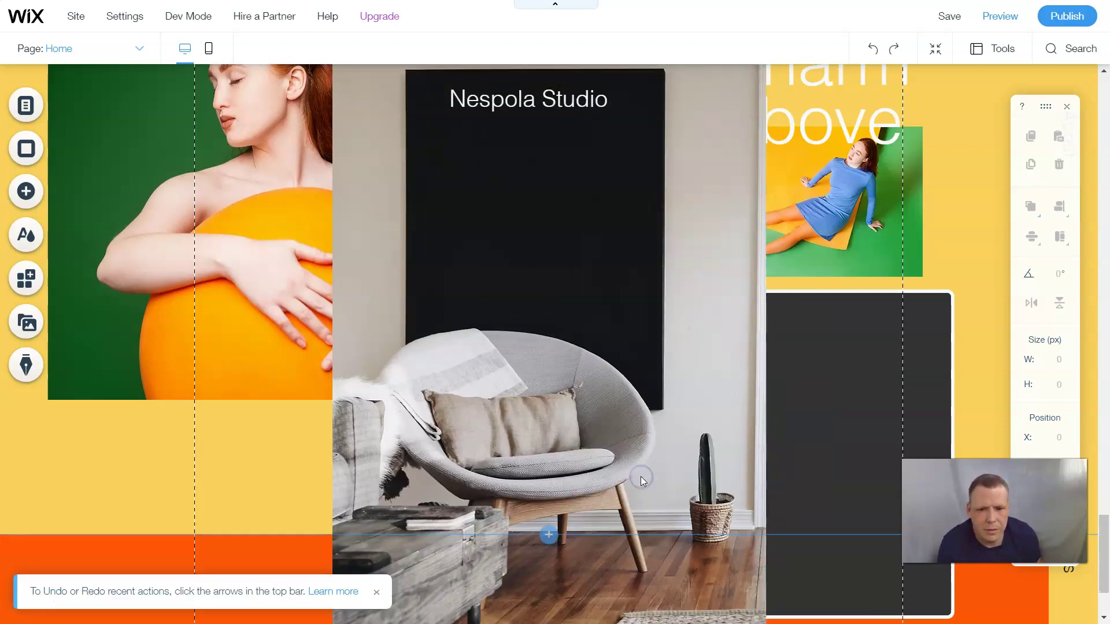
Change the remaining chair image's click behavior to "It can be magnified" in its settings.
{"action": "right_click", "coordinate": [535, 299]}
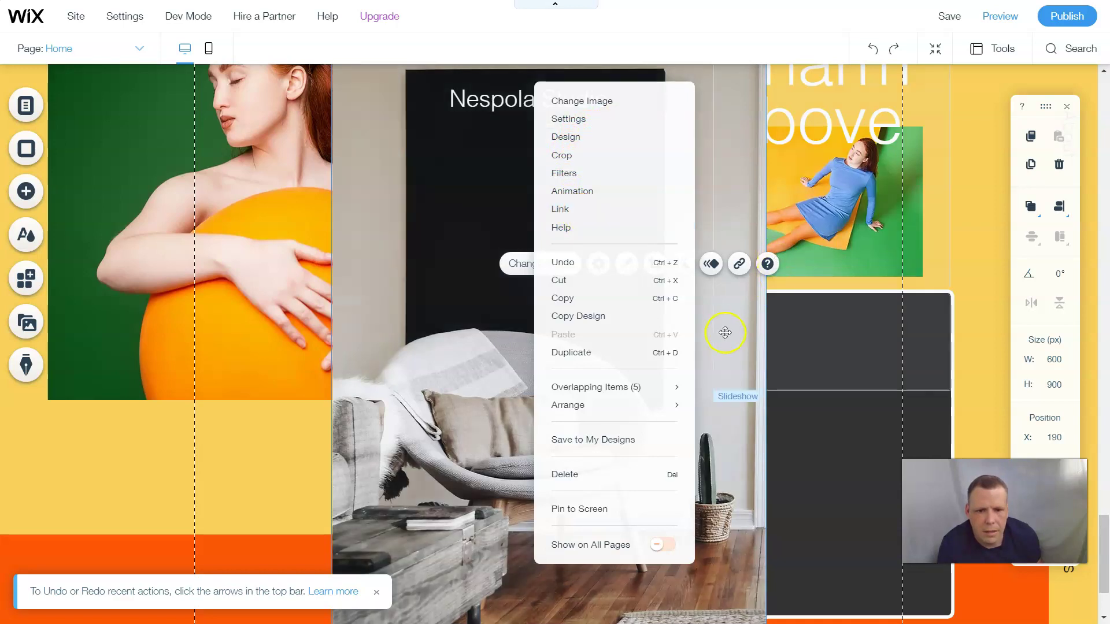
{"action": "left_click", "coordinate": [514, 325]}
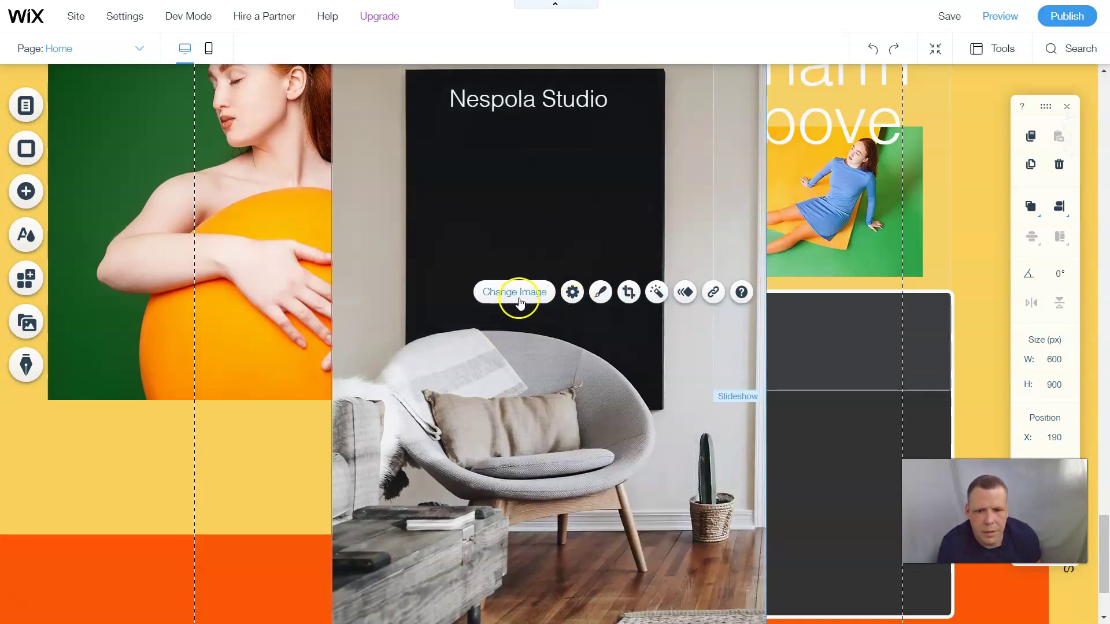
{"action": "left_click", "coordinate": [573, 293]}
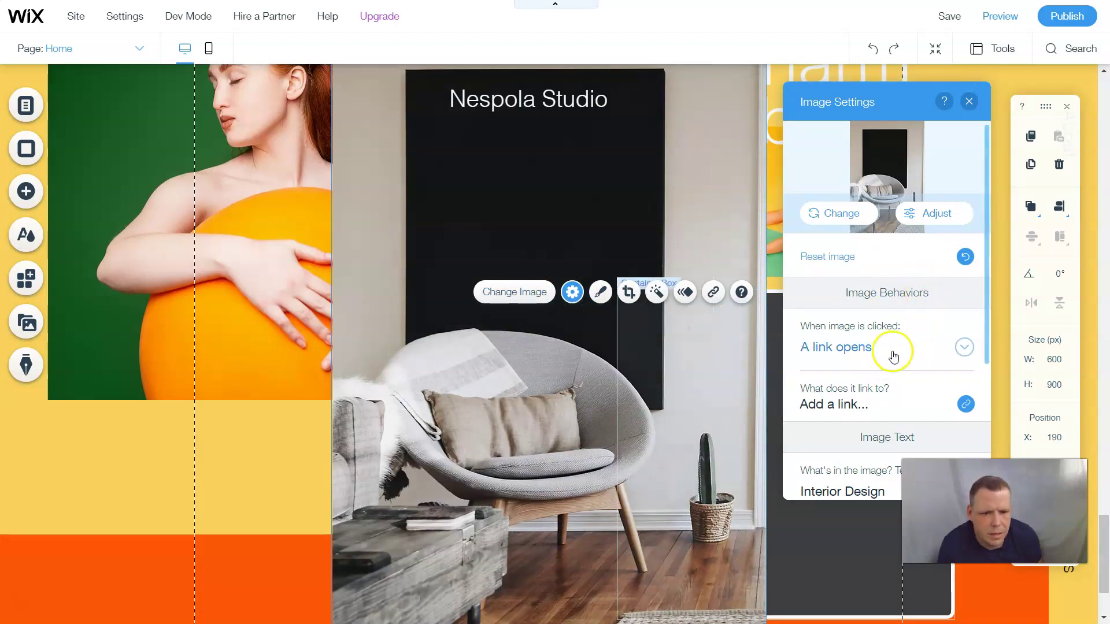
{"action": "scroll", "coordinate": [894, 354], "scroll_direction": "down", "scroll_amount": 1}
{"action": "scroll", "coordinate": [894, 354], "scroll_direction": "down", "scroll_amount": 1}
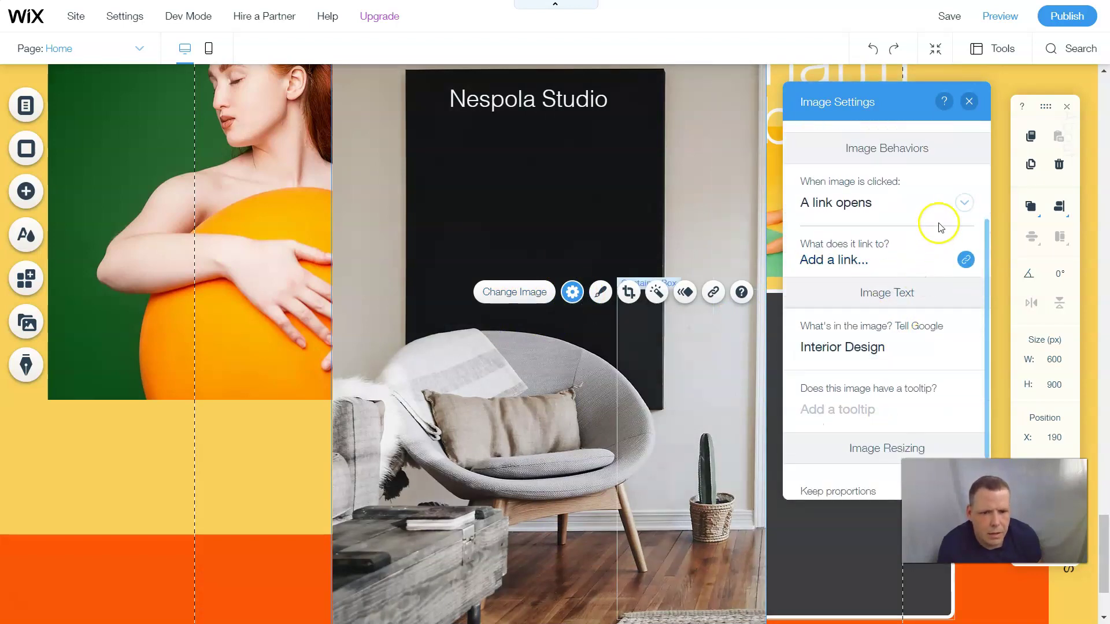
{"action": "left_click", "coordinate": [965, 204]}
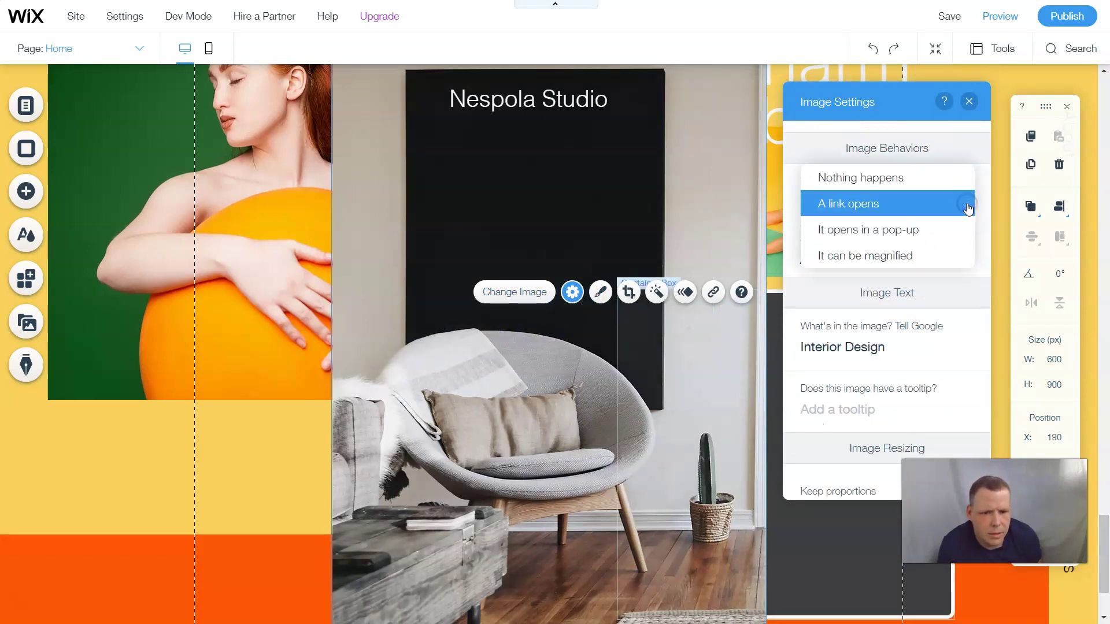
{"action": "left_click", "coordinate": [872, 255]}
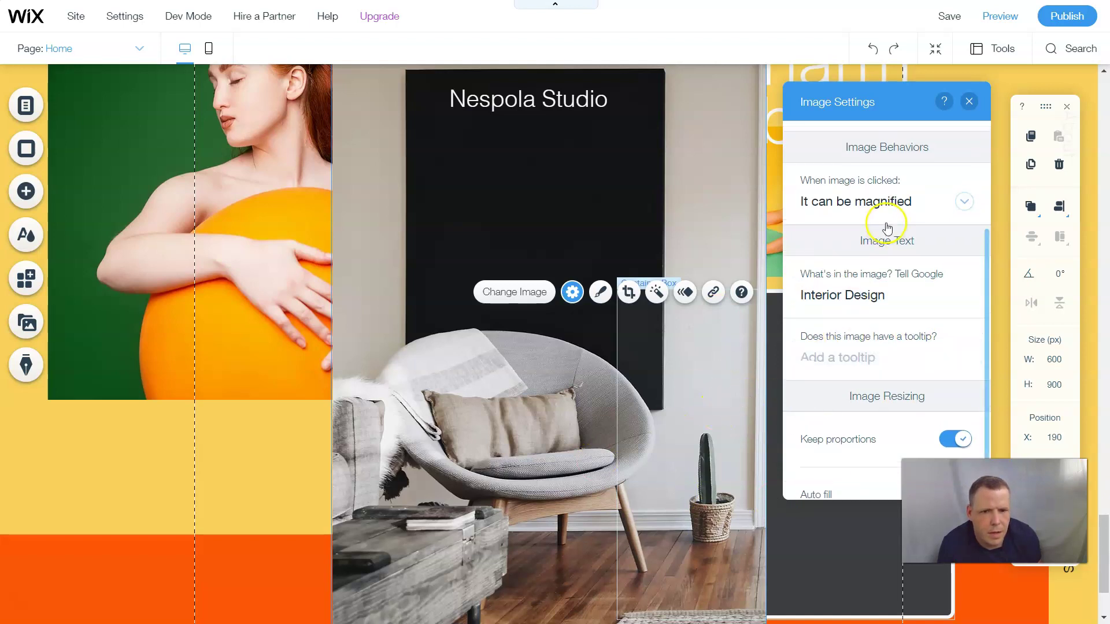
Resize the chair image file to 500 px wide with proportional height in Photo Studio and save it.
{"action": "scroll", "coordinate": [886, 223], "scroll_direction": "up", "scroll_amount": 3}
{"action": "left_click", "coordinate": [925, 213]}
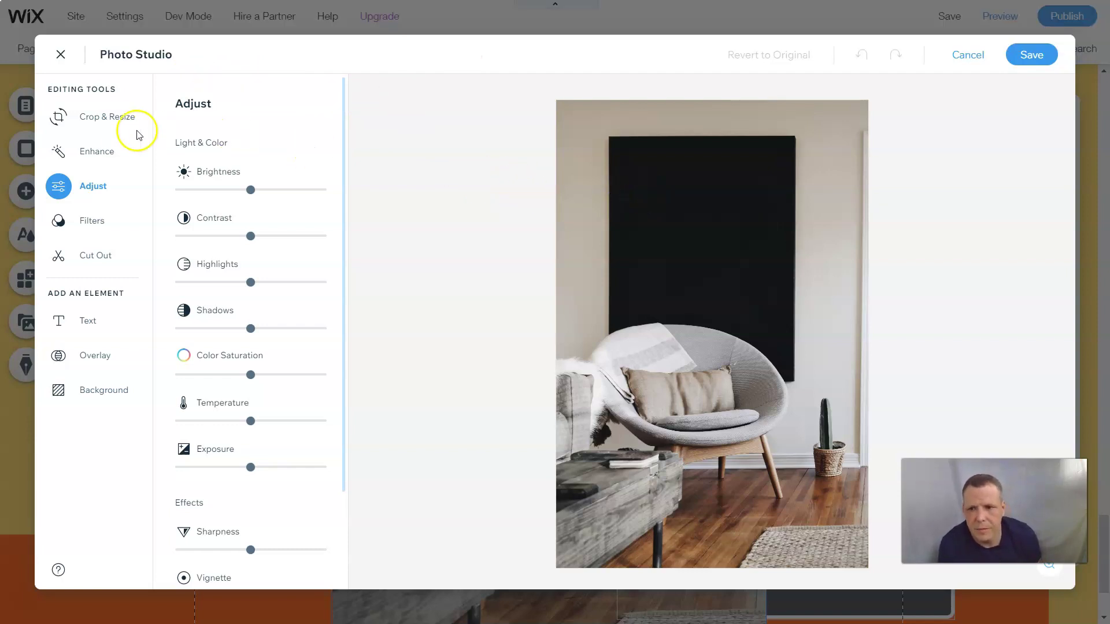
{"action": "left_click", "coordinate": [107, 119]}
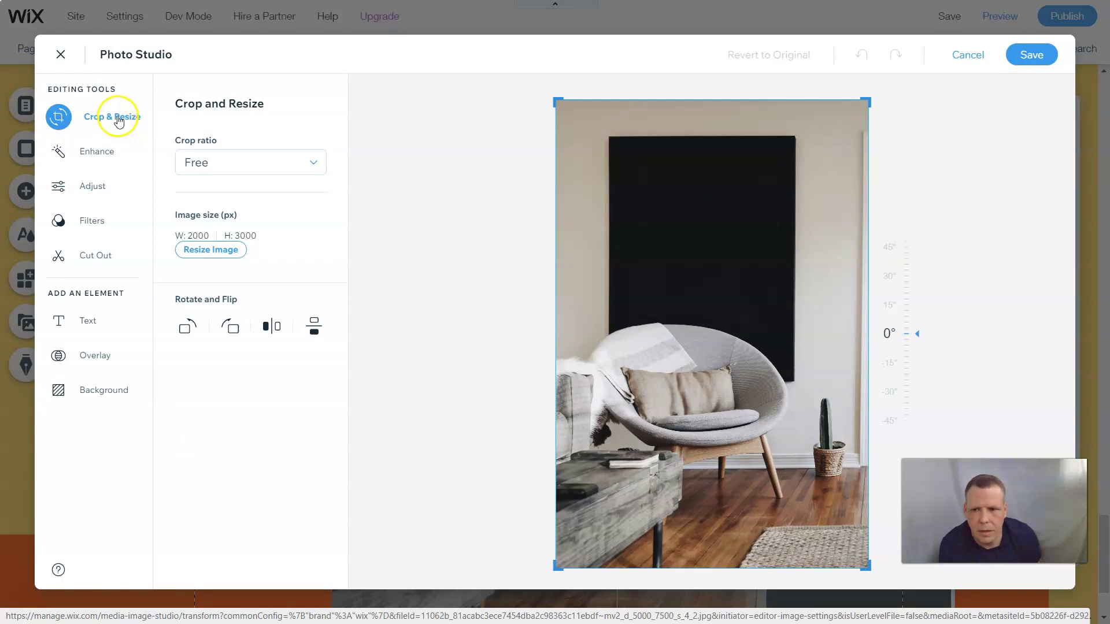
{"action": "left_click", "coordinate": [225, 262]}
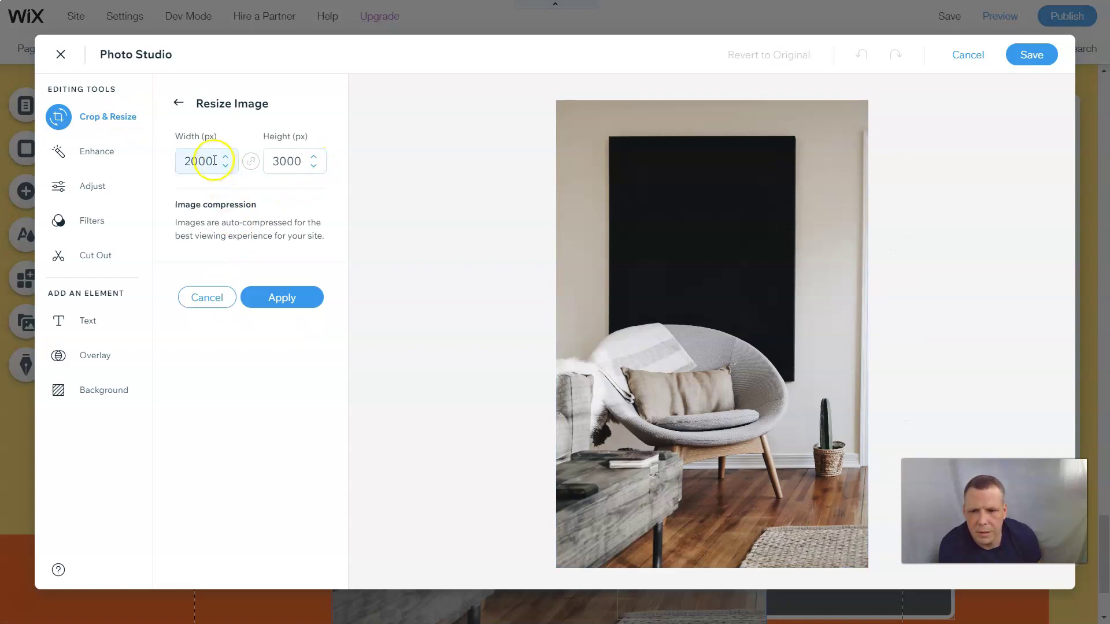
{"action": "double_click", "coordinate": [217, 162]}
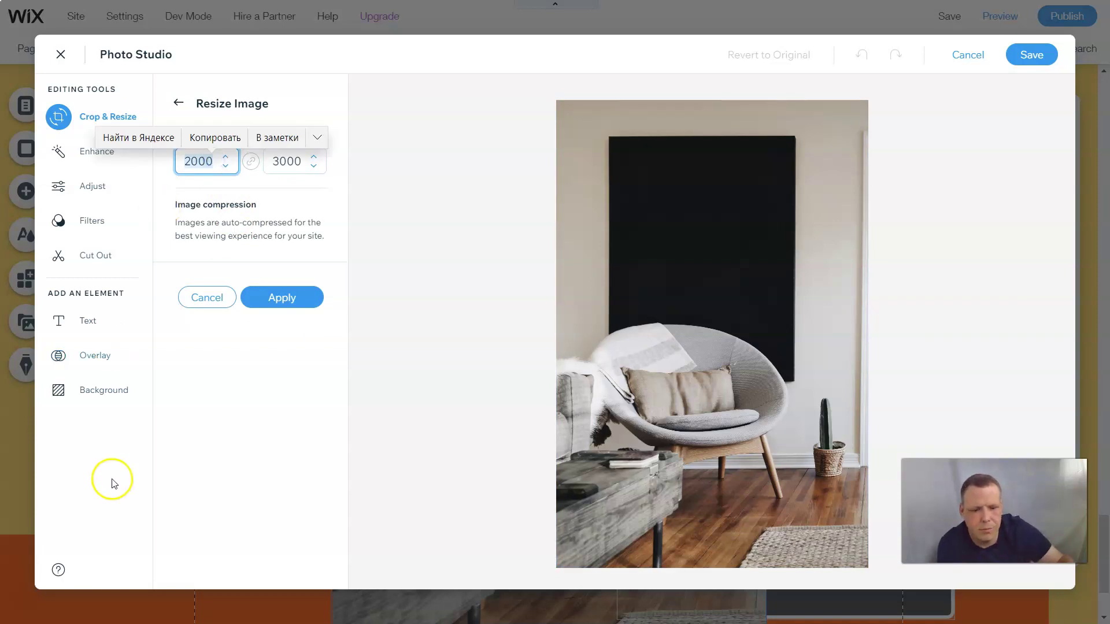
{"action": "key", "text": "BackSpace"}
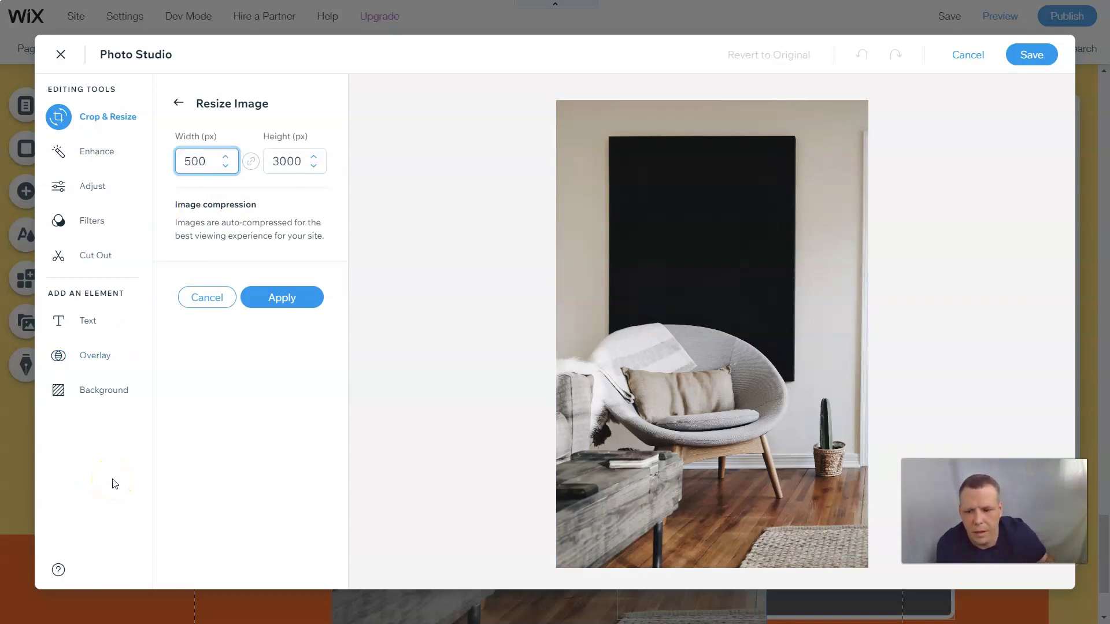
{"action": "key", "text": "Tab"}
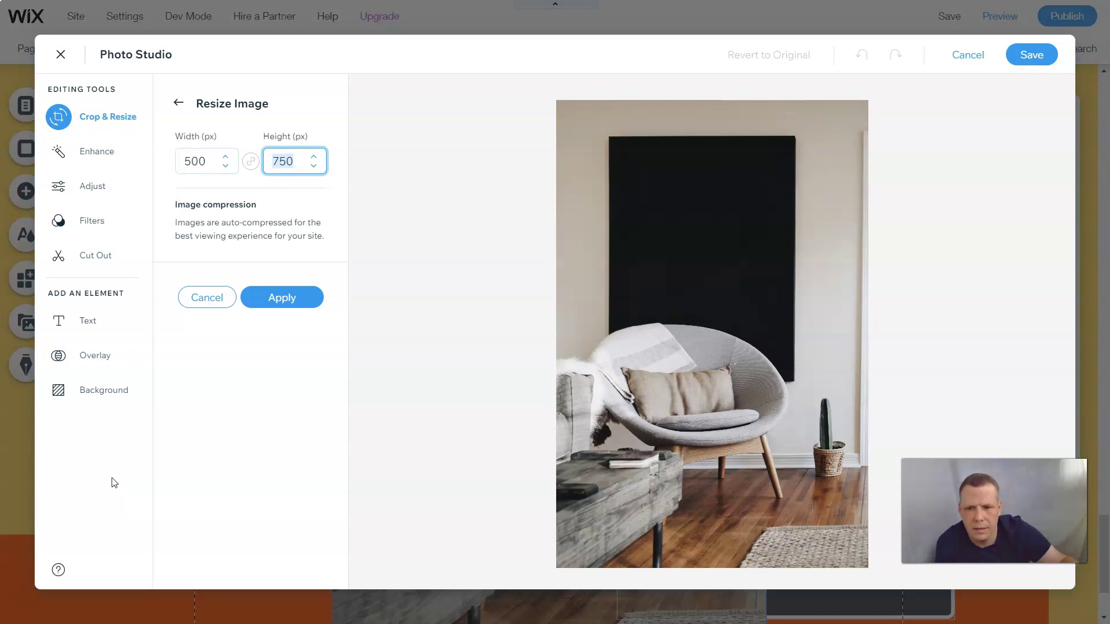
{"action": "left_click", "coordinate": [303, 311]}
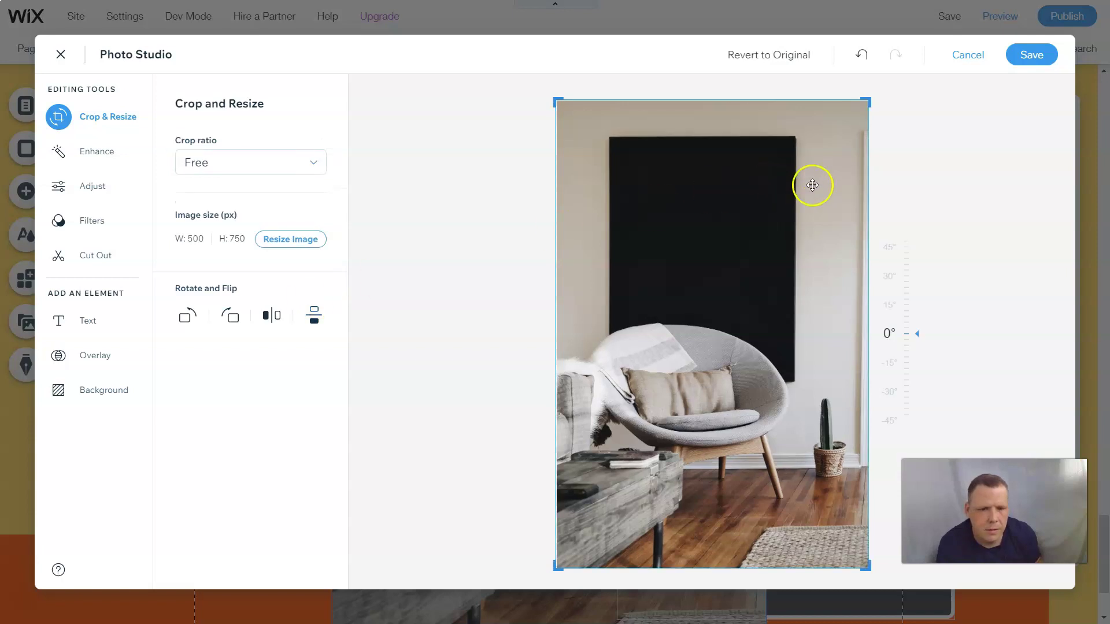
{"action": "left_click", "coordinate": [1027, 52]}
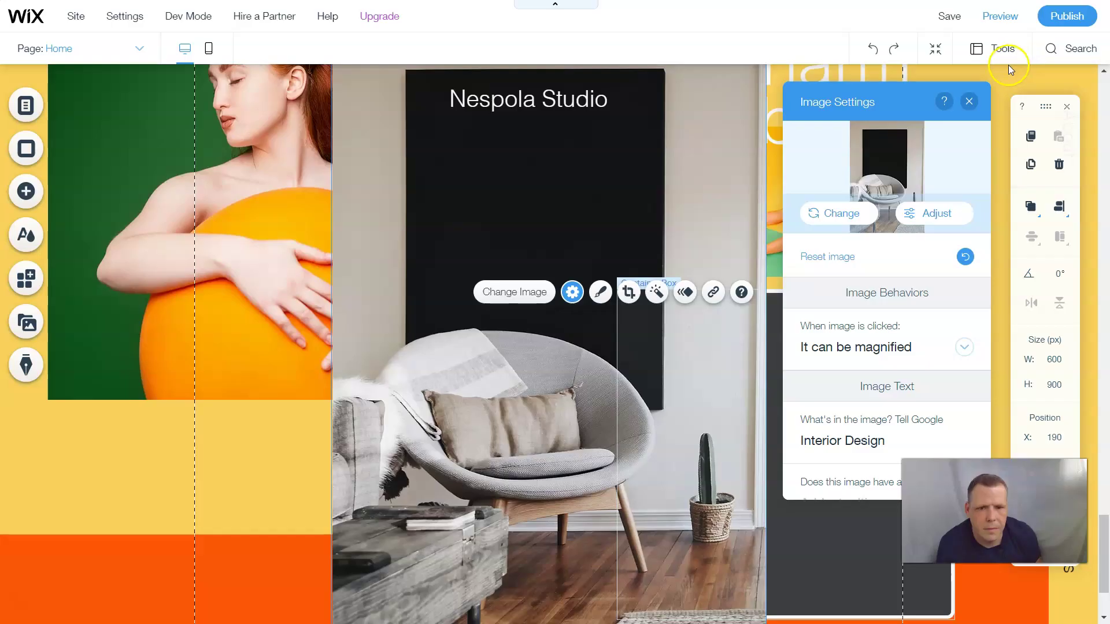
Bring up the Resize Image options for the chair image in Photo Studio.
{"action": "left_click", "coordinate": [969, 101]}
{"action": "scroll", "coordinate": [838, 224], "scroll_direction": "up", "scroll_amount": 1}
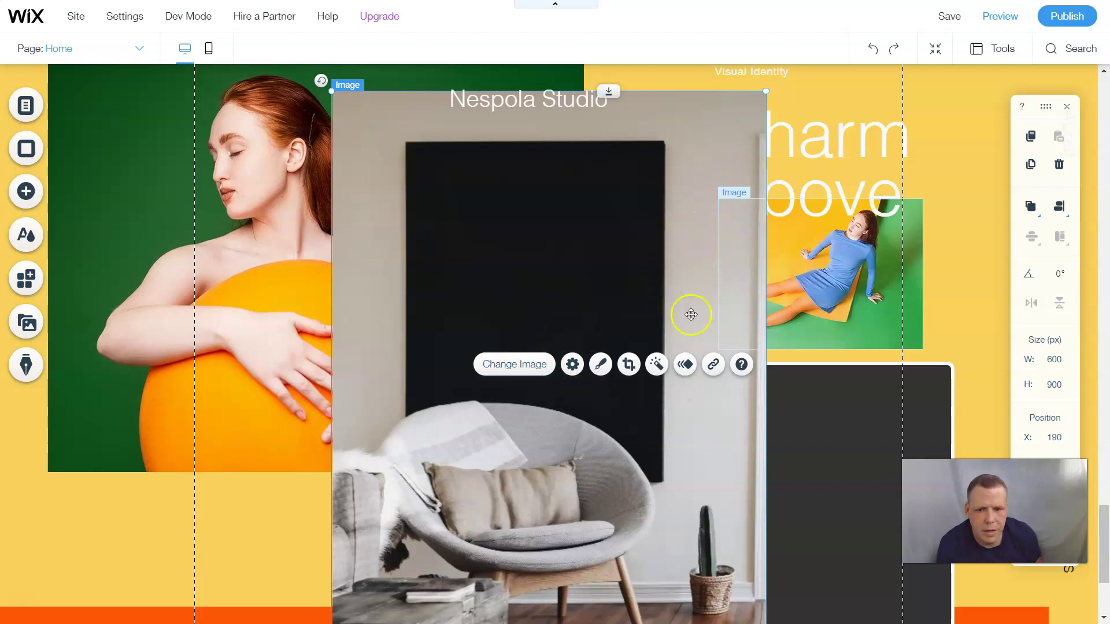
{"action": "scroll", "coordinate": [692, 315], "scroll_direction": "down", "scroll_amount": 2}
{"action": "scroll", "coordinate": [701, 310], "scroll_direction": "up", "scroll_amount": 2}
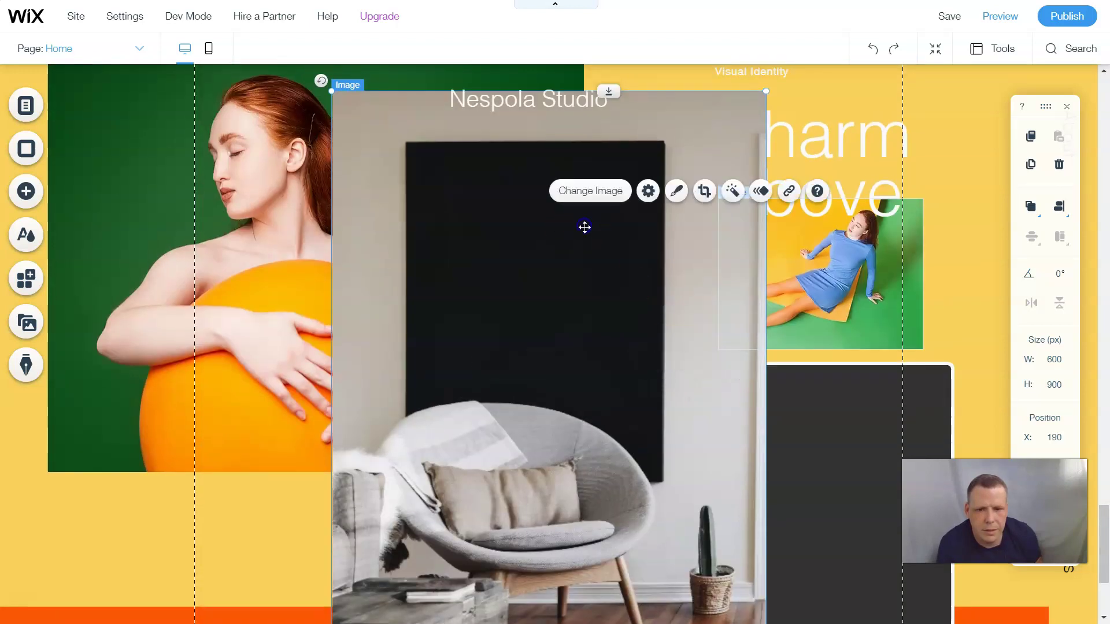
{"action": "left_click", "coordinate": [647, 192]}
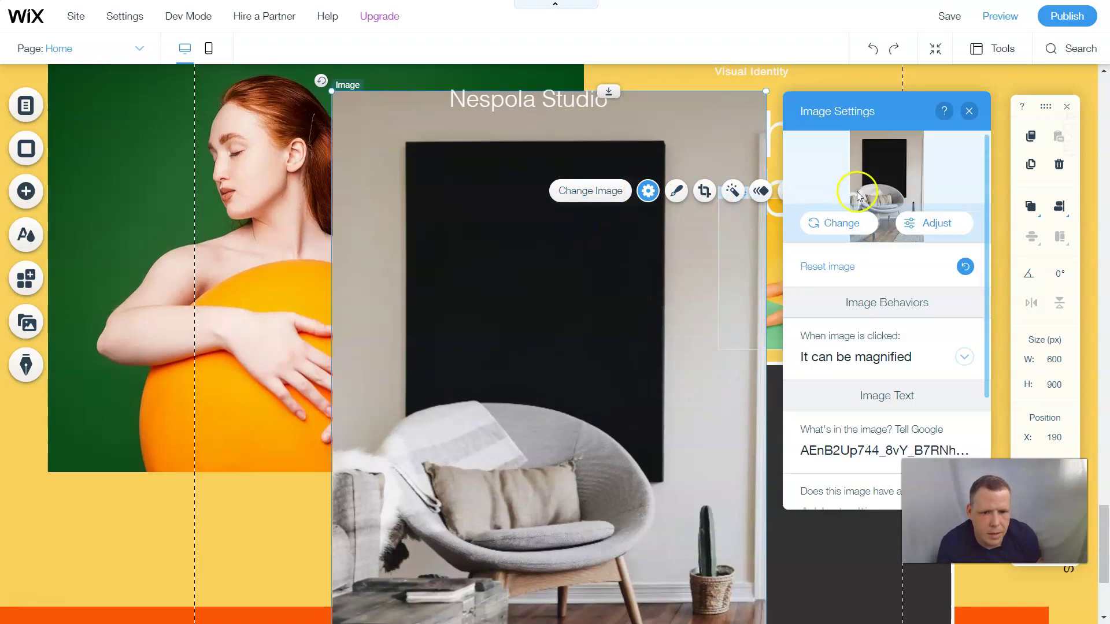
{"action": "left_click", "coordinate": [910, 225]}
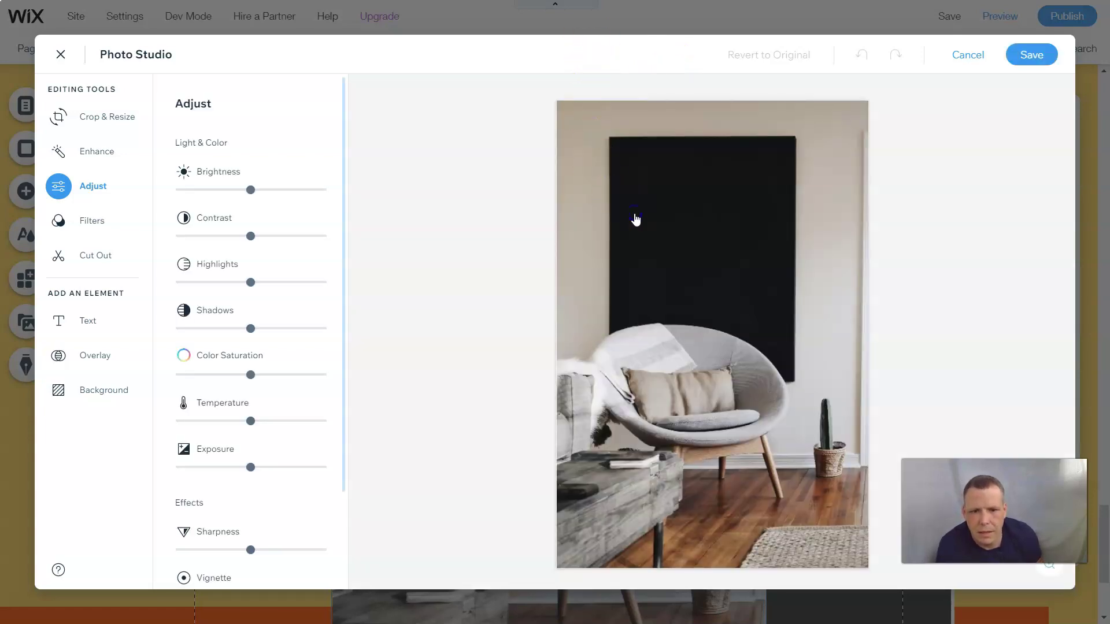
{"action": "left_click", "coordinate": [116, 122]}
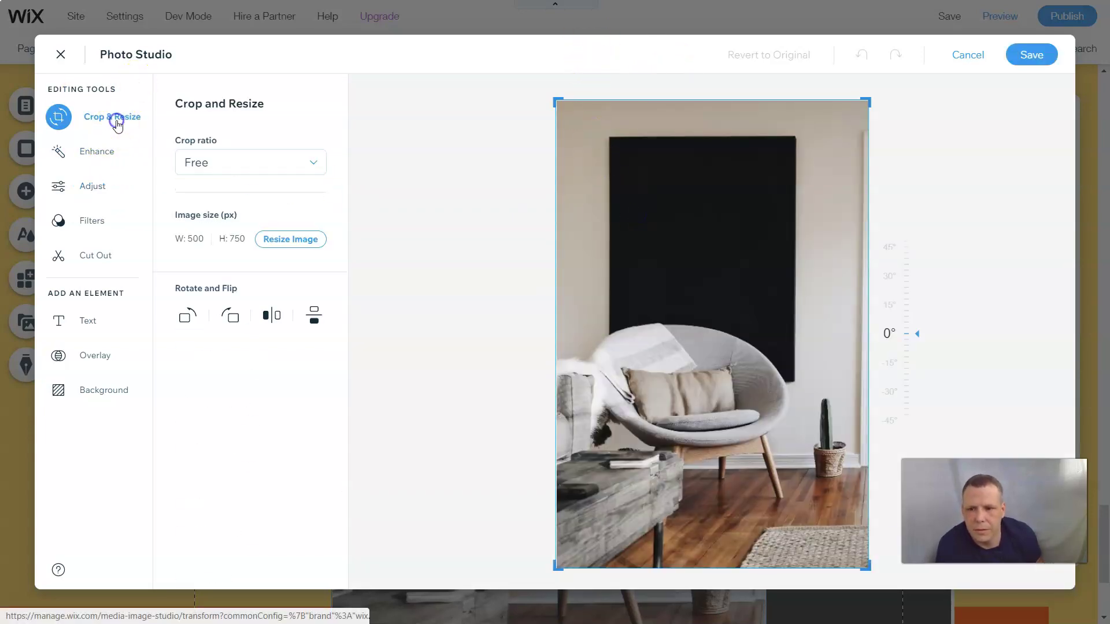
{"action": "left_click", "coordinate": [281, 243]}
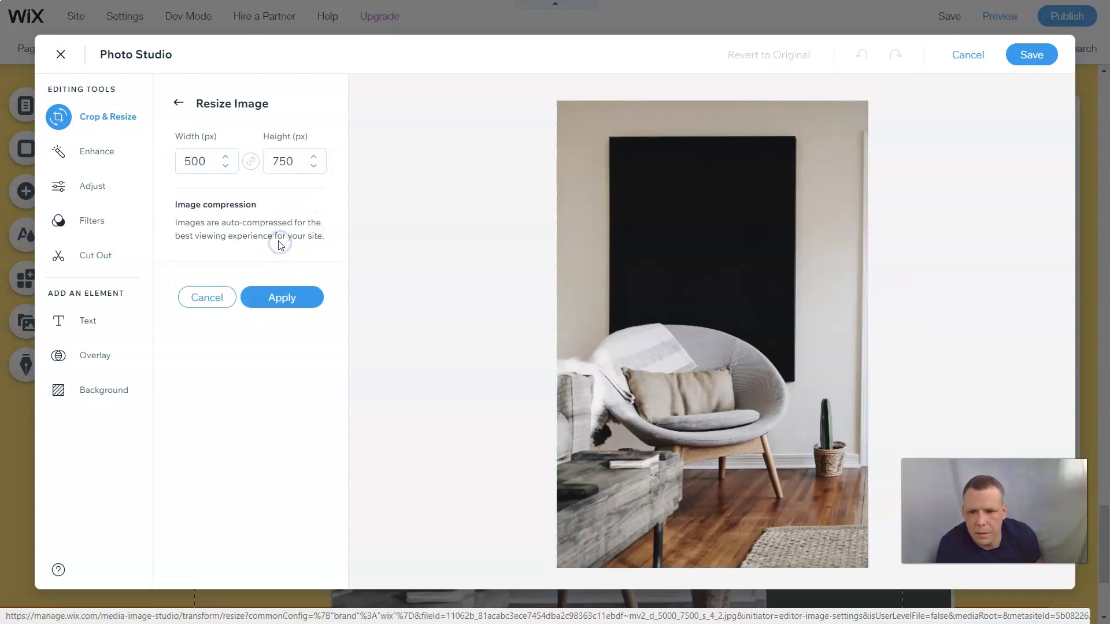
Resize the chair image file to 100 px wide by 150 px high and apply it.
{"action": "double_click", "coordinate": [208, 169]}
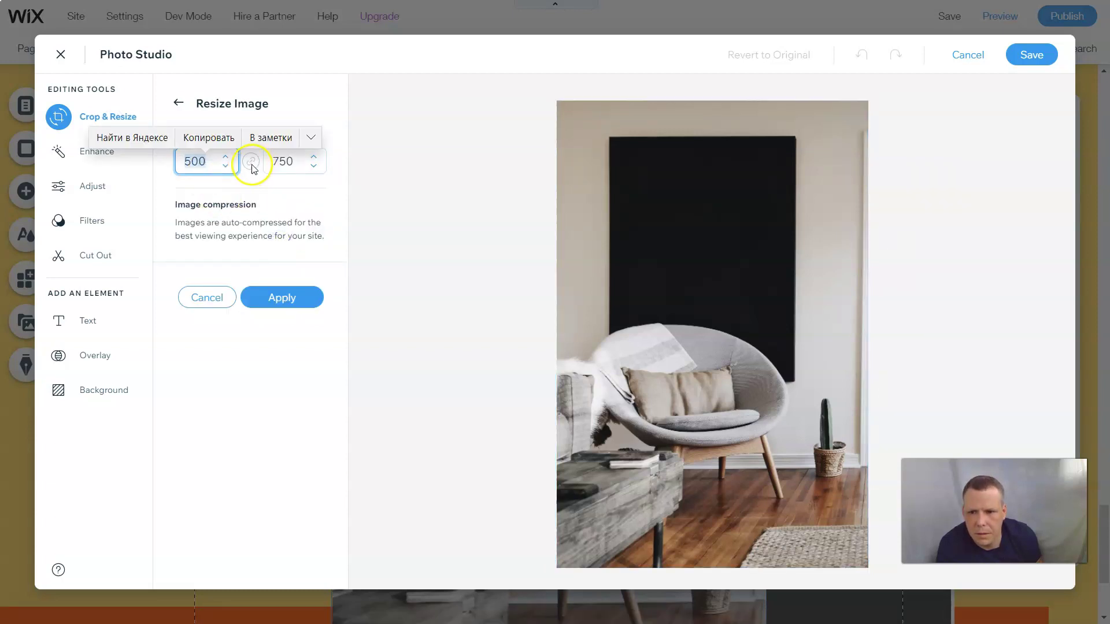
{"action": "left_click", "coordinate": [208, 169]}
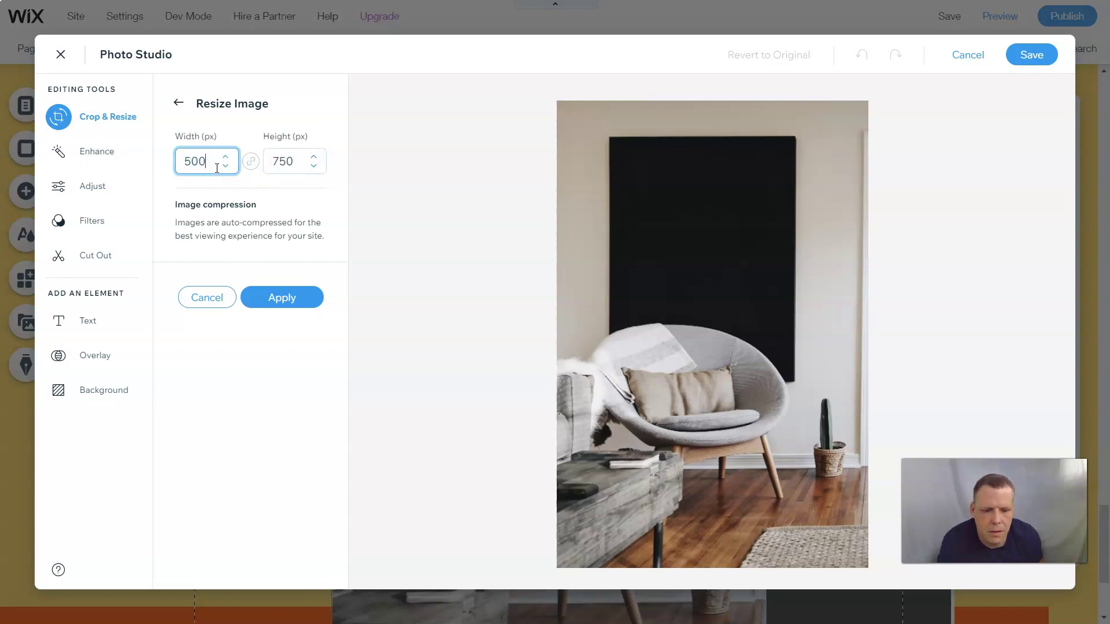
{"action": "type", "text": "00"}
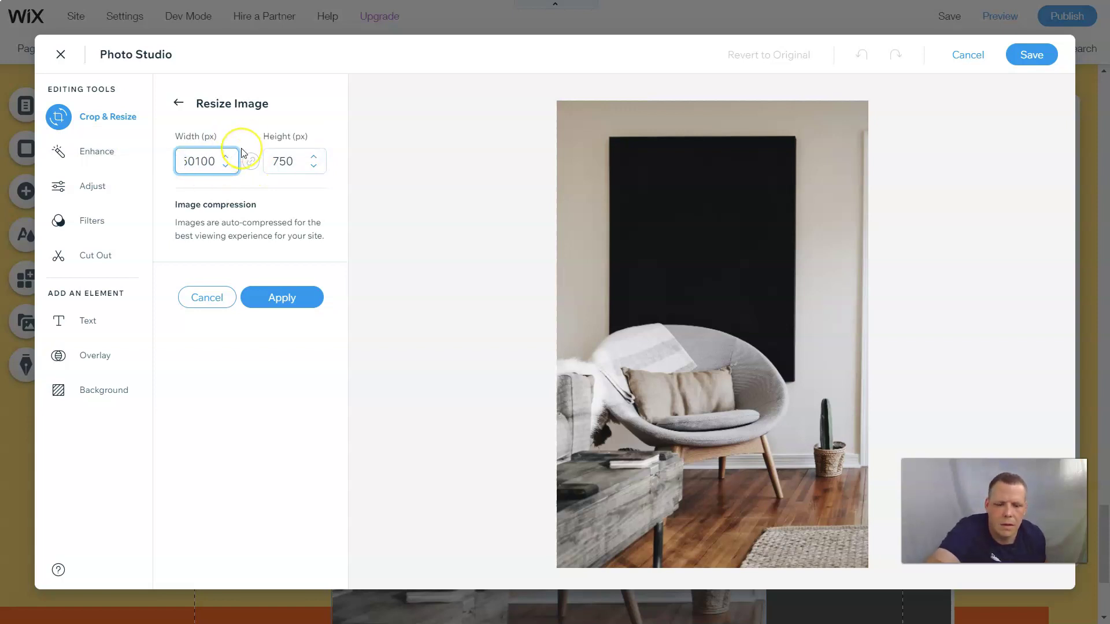
{"action": "type", "text": "00"}
{"action": "double_click", "coordinate": [294, 163]}
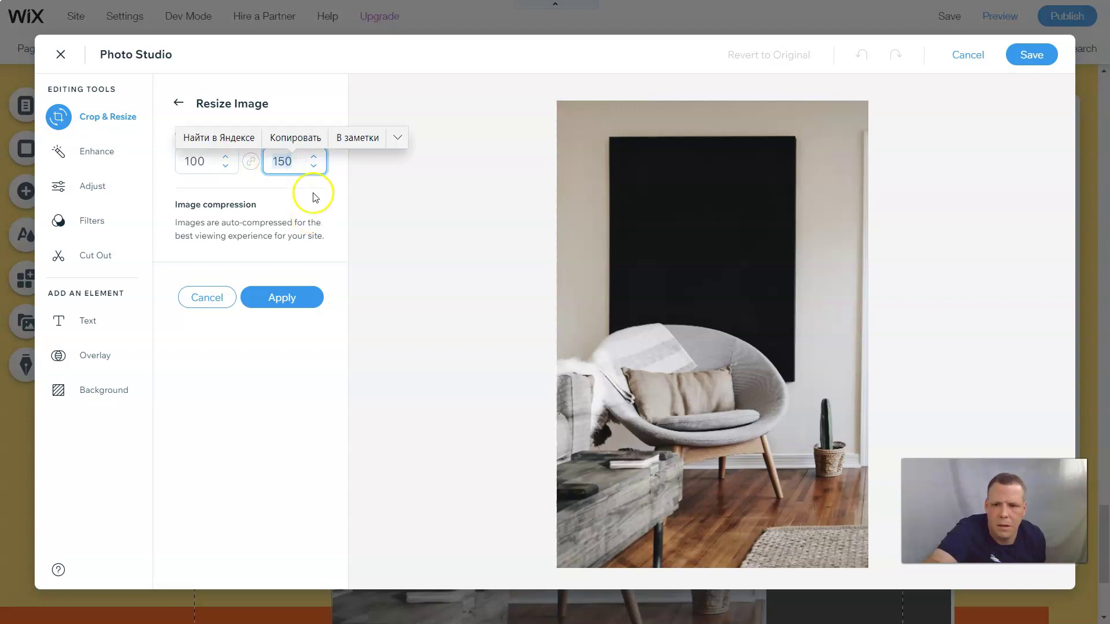
{"action": "type", "text": "150"}
{"action": "left_click", "coordinate": [291, 288]}
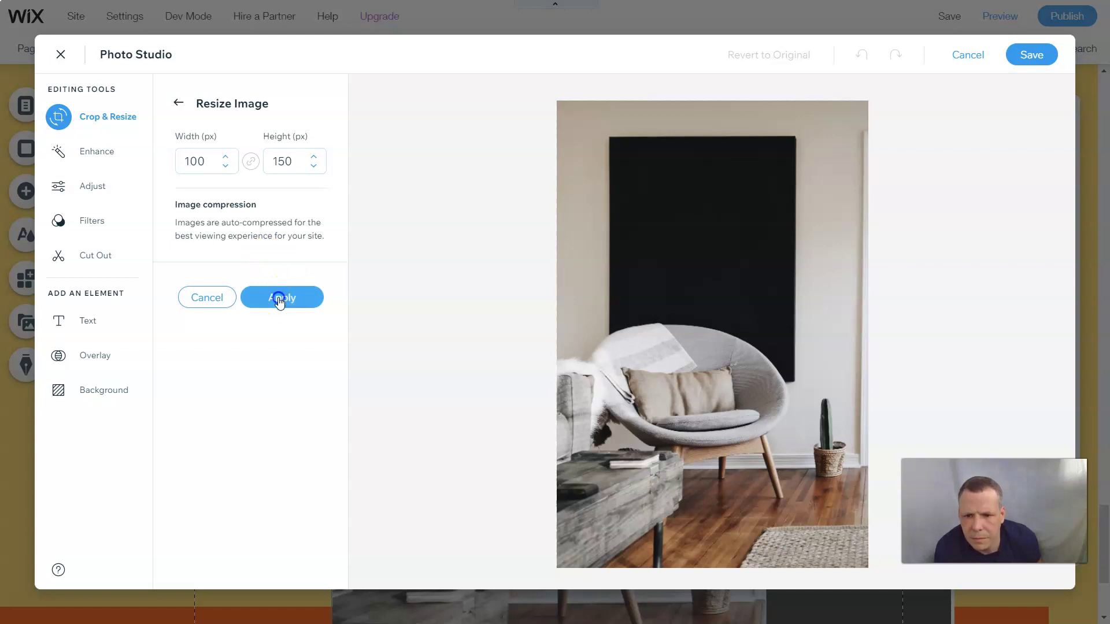
{"action": "left_click", "coordinate": [280, 297]}
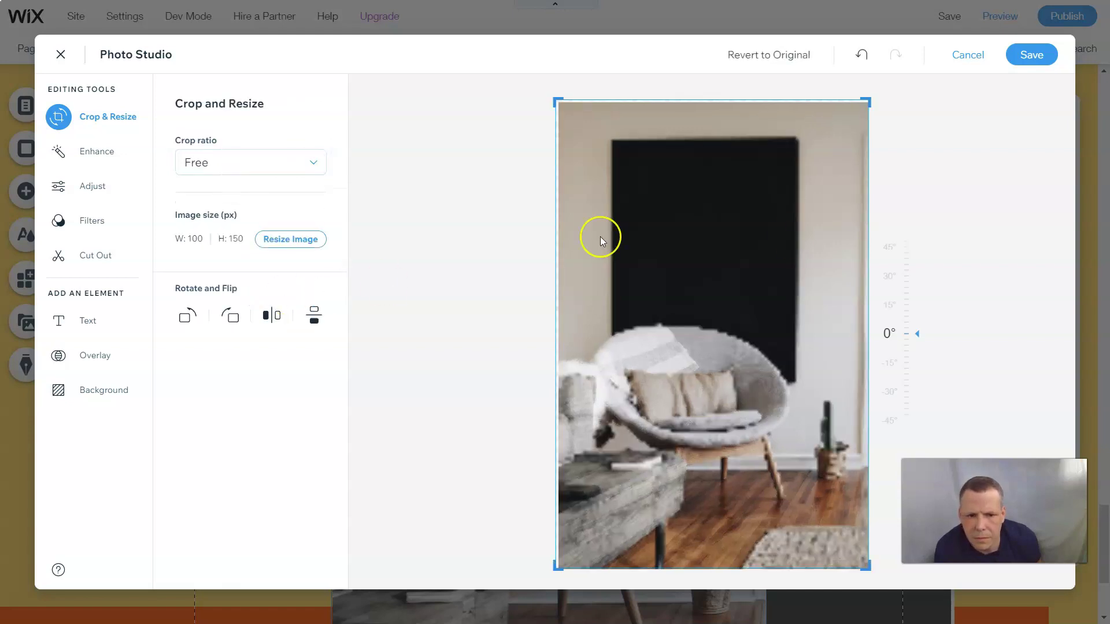
{"action": "left_click_drag", "start_coordinate": [905, 354], "coordinate": [909, 350]}
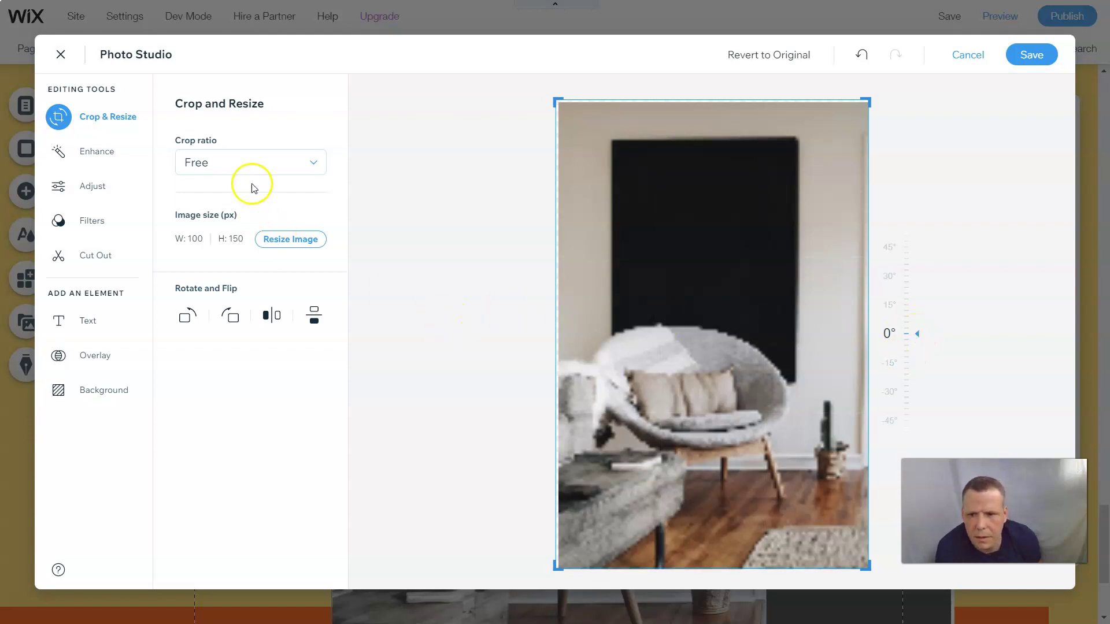
{"action": "left_click", "coordinate": [270, 162]}
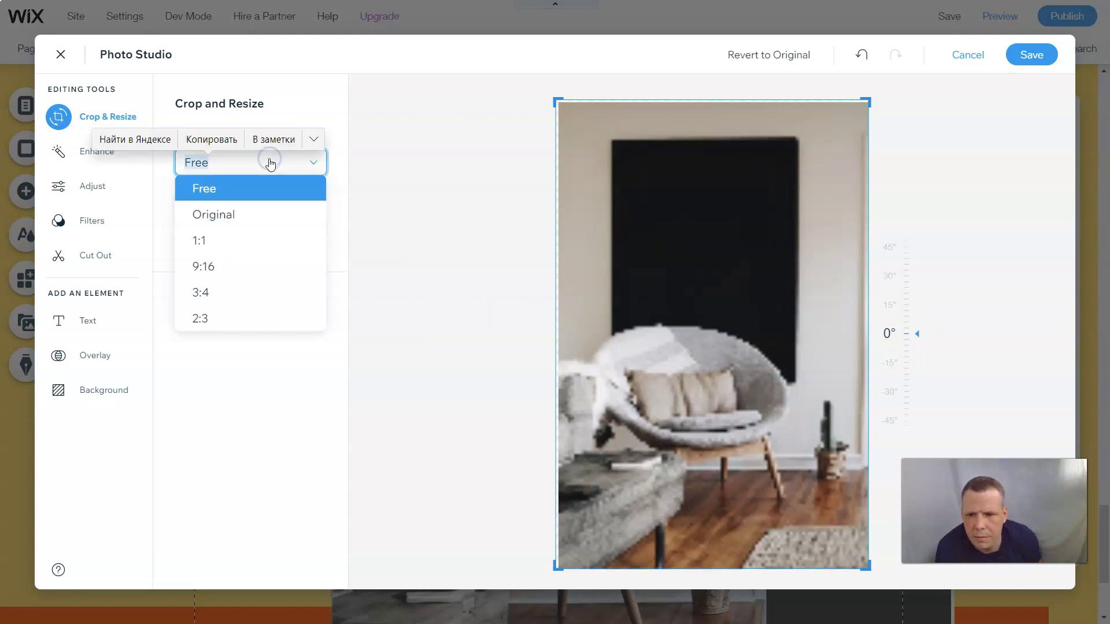
{"action": "left_click", "coordinate": [401, 168]}
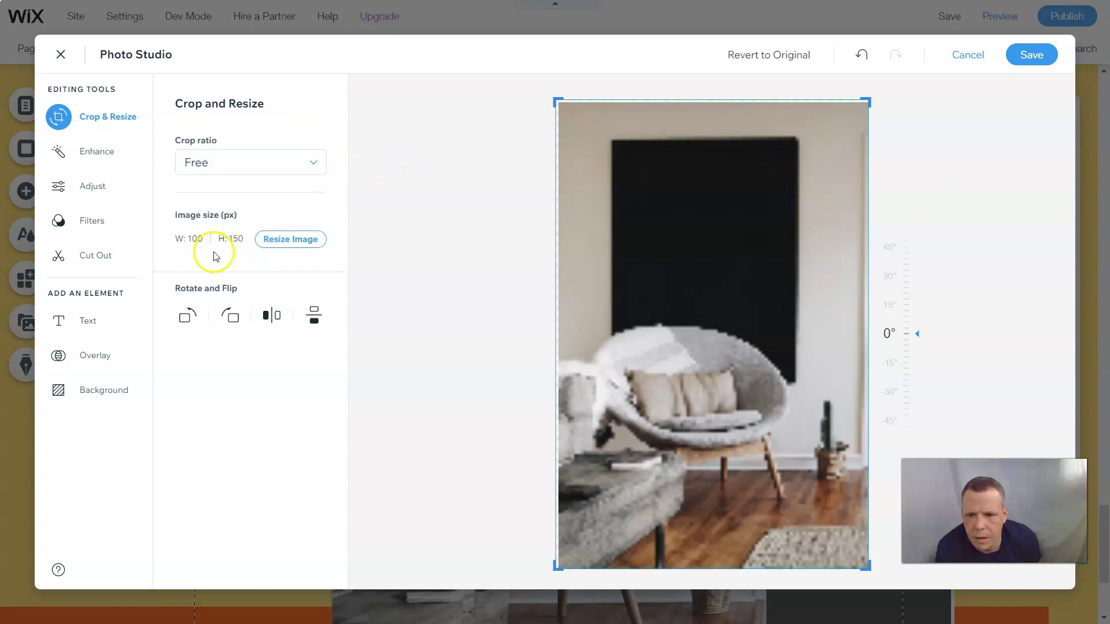
Resize the chair image file to 20 px wide by 30 px high and apply it.
{"action": "left_click", "coordinate": [290, 240]}
{"action": "double_click", "coordinate": [214, 162]}
{"action": "key", "text": "BackSpace"}
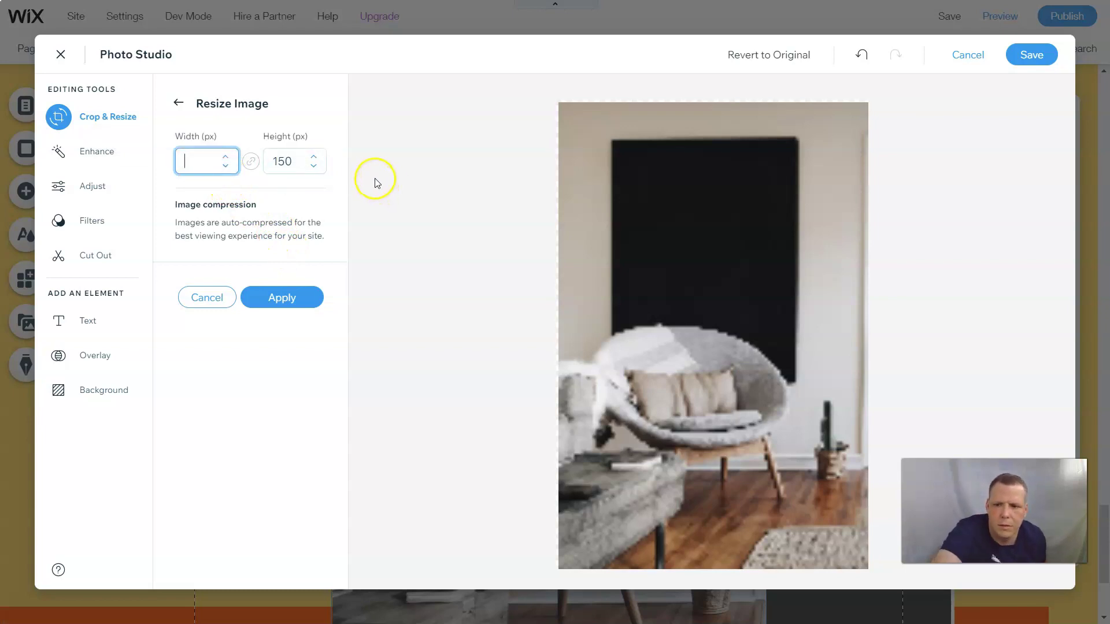
{"action": "type", "text": "20"}
{"action": "double_click", "coordinate": [295, 167]}
{"action": "type", "text": "30"}
{"action": "left_click", "coordinate": [280, 298]}
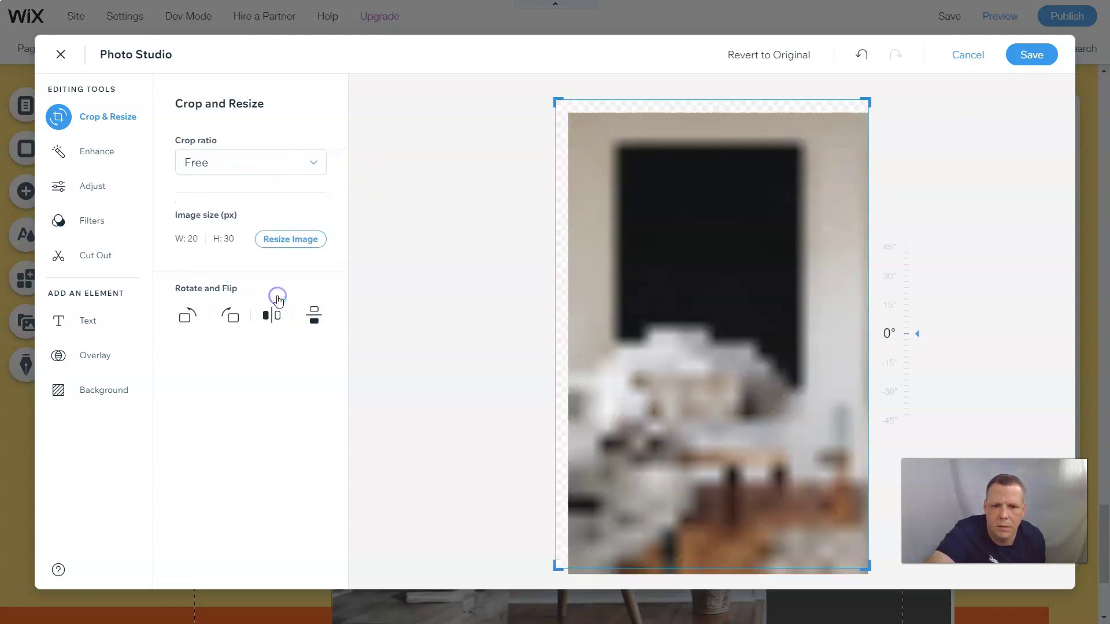
Try a free crop of the chair image inward from its upper-right corner.
{"action": "left_click", "coordinate": [865, 99]}
{"action": "left_click_drag", "start_coordinate": [864, 99], "coordinate": [801, 336]}
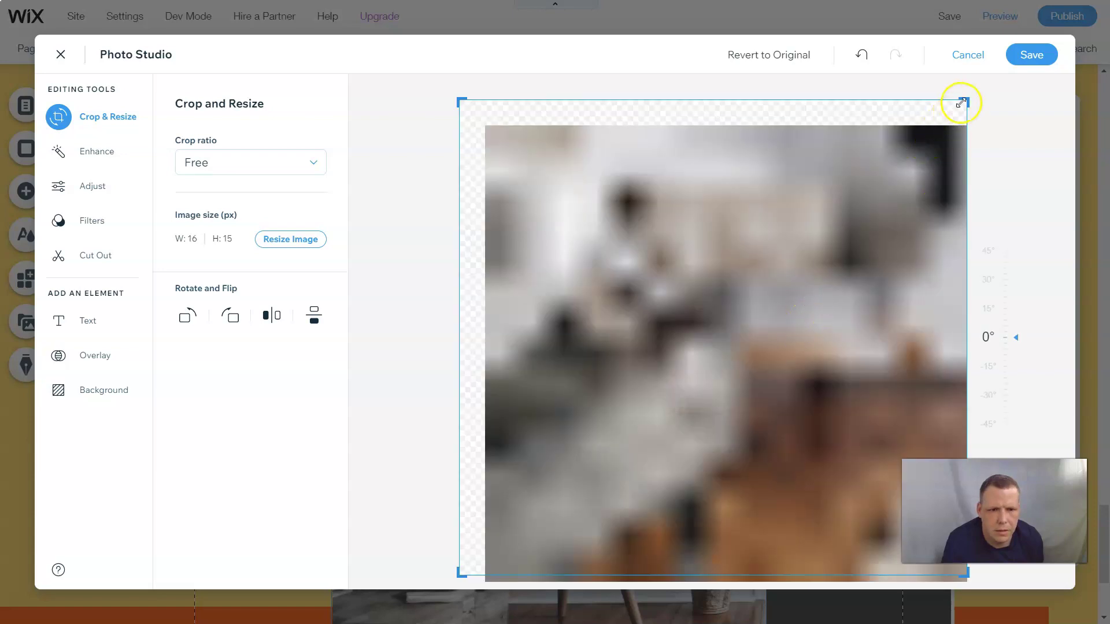
{"action": "key", "text": "ctrl+z"}
{"action": "mouse_move", "coordinate": [975, 1]}
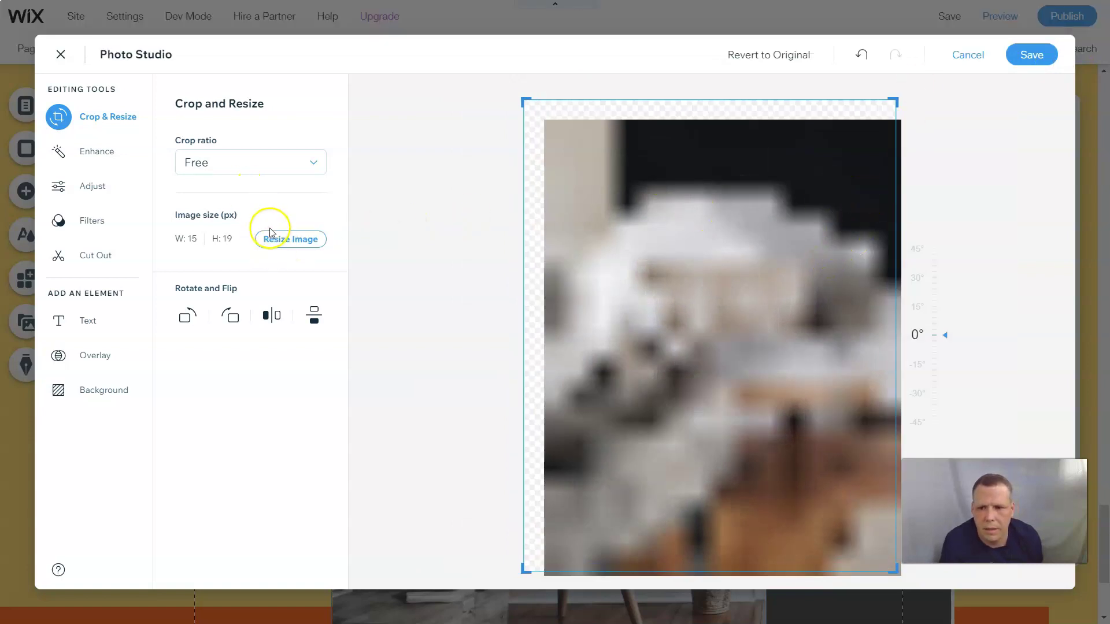
Reapply the cropped chair image's current dimensions and revert all its Photo Studio edits to the original.
{"action": "left_click", "coordinate": [300, 236]}
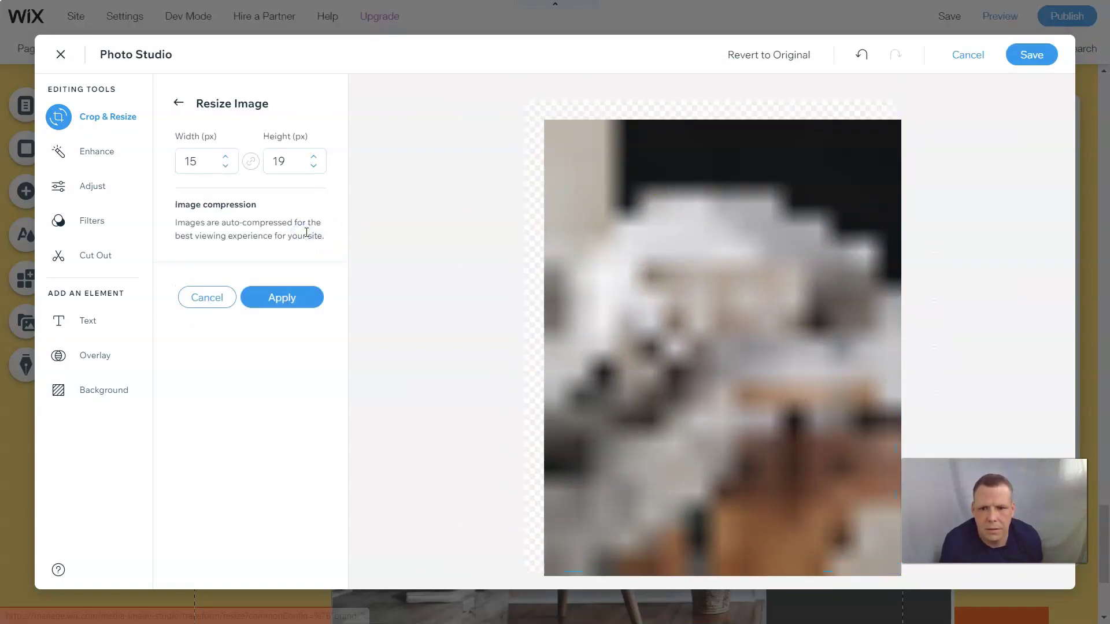
{"action": "left_click", "coordinate": [296, 300]}
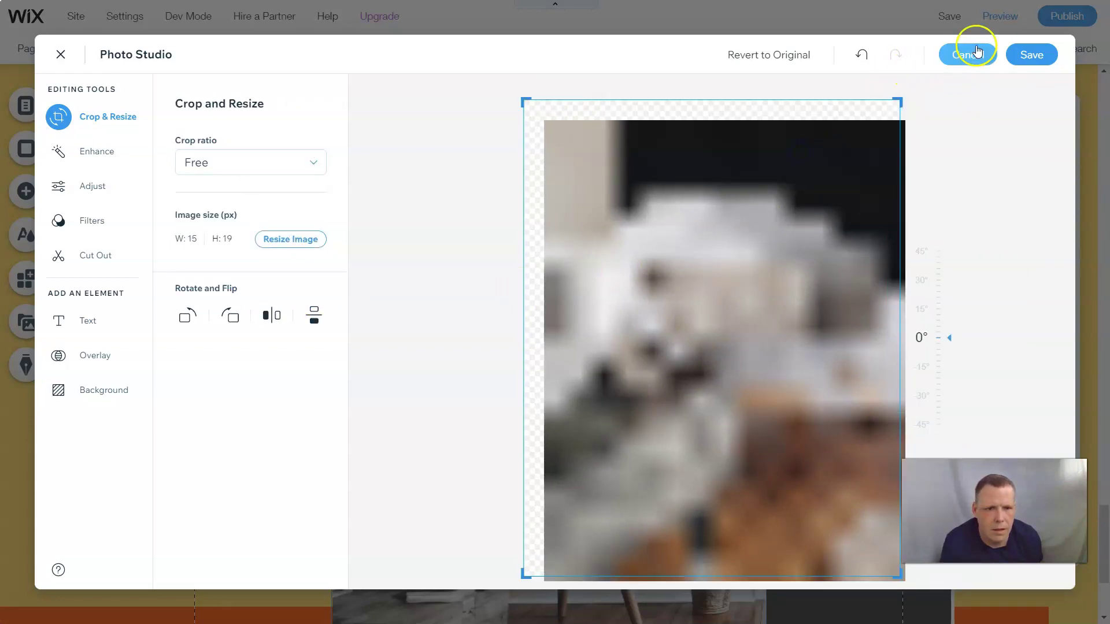
{"action": "left_click", "coordinate": [772, 54]}
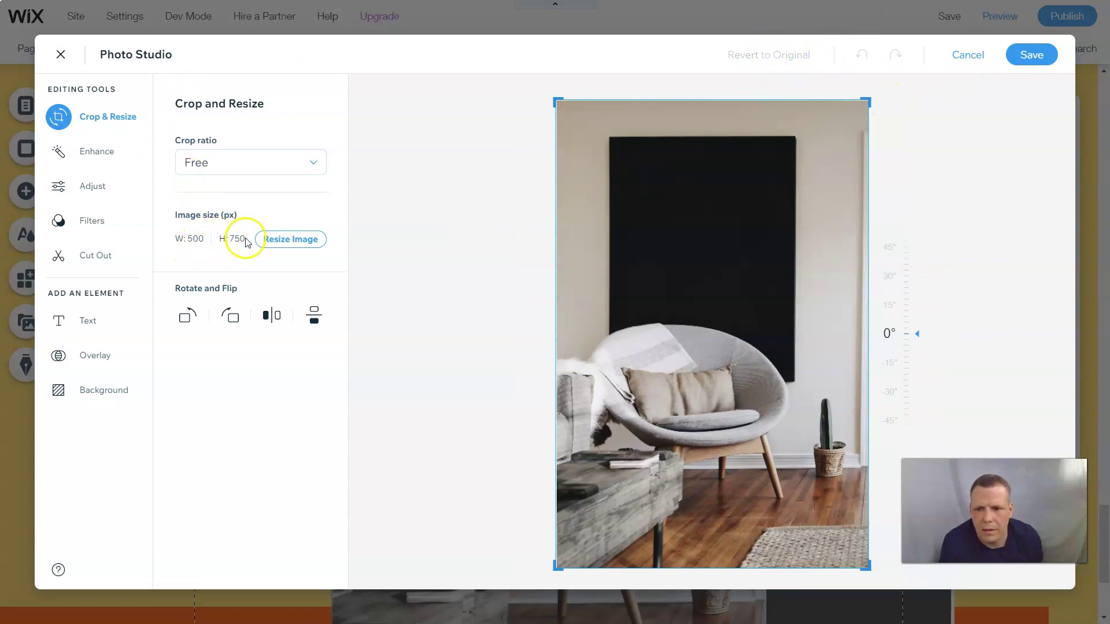
{"action": "left_click_drag", "start_coordinate": [248, 240], "coordinate": [186, 239]}
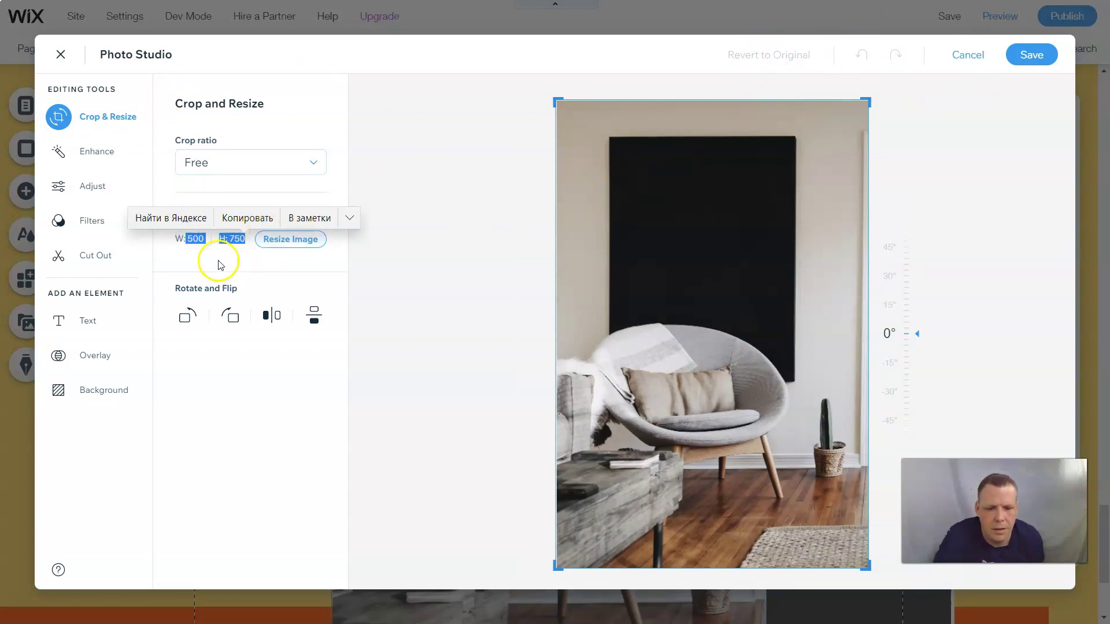
{"action": "left_click", "coordinate": [208, 237]}
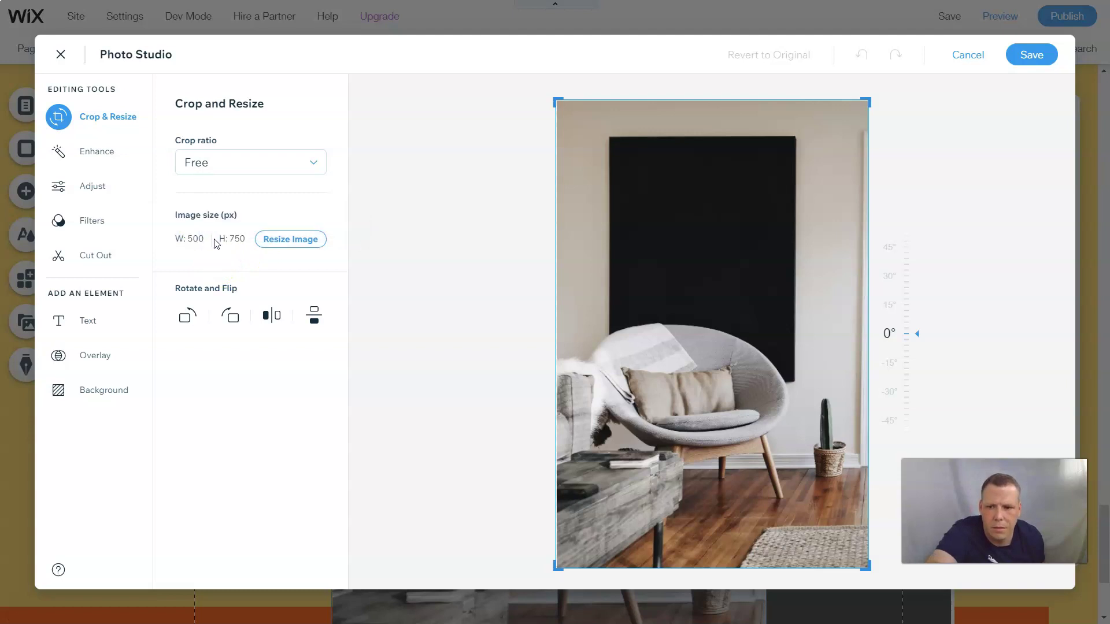
Resize the chair image file to 10 px wide with a proportional height of 15 px and save it to the page.
{"action": "left_click", "coordinate": [280, 240]}
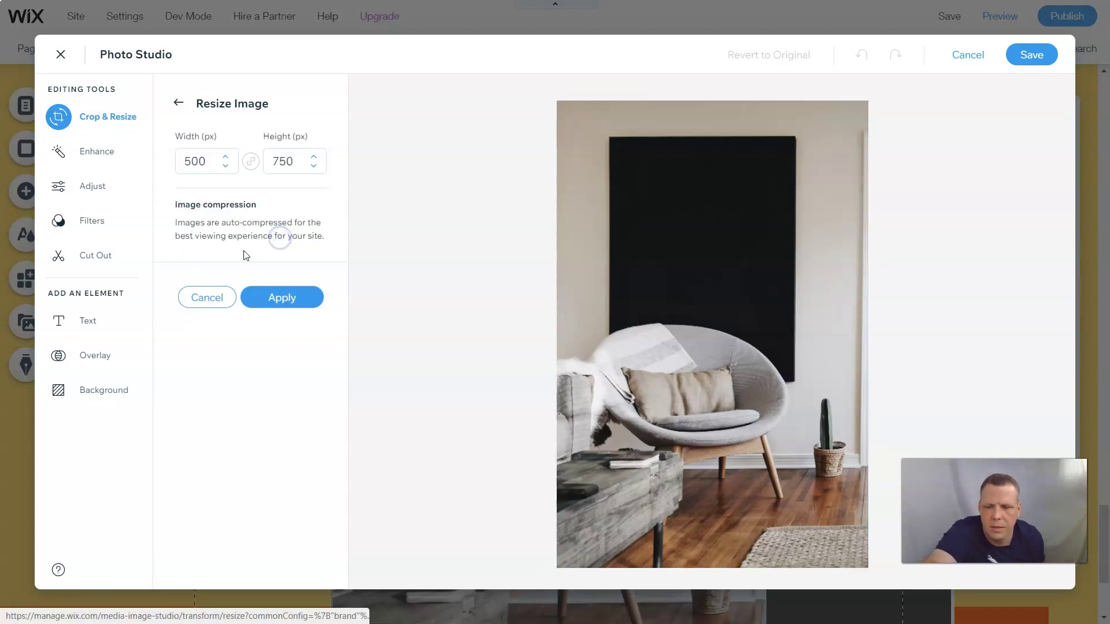
{"action": "double_click", "coordinate": [211, 161]}
{"action": "key", "text": "BackSpace"}
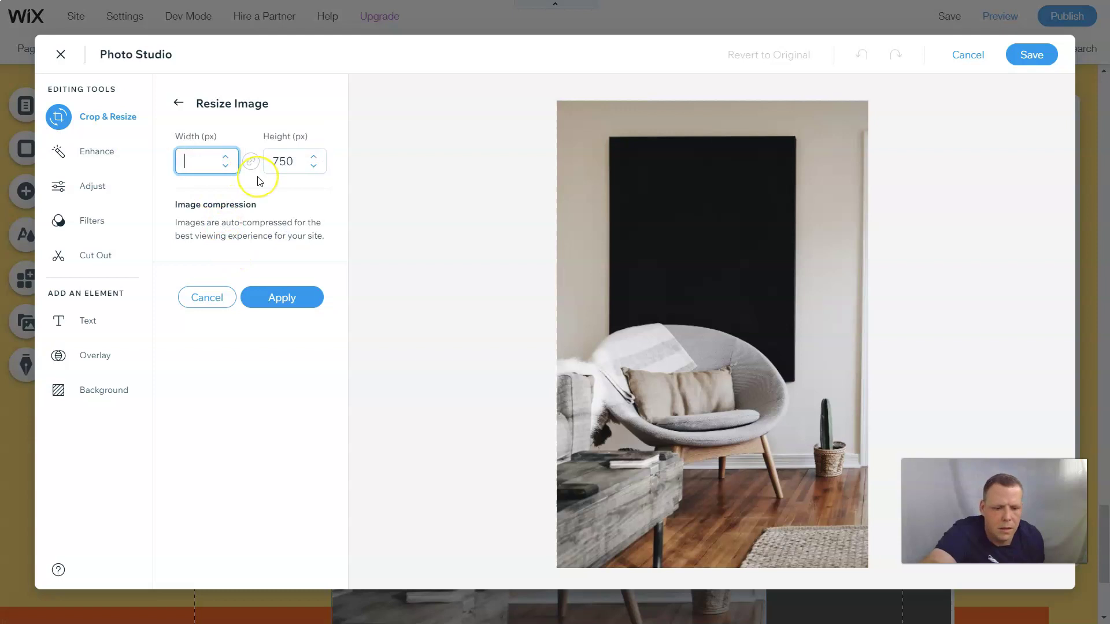
{"action": "left_click", "coordinate": [281, 298]}
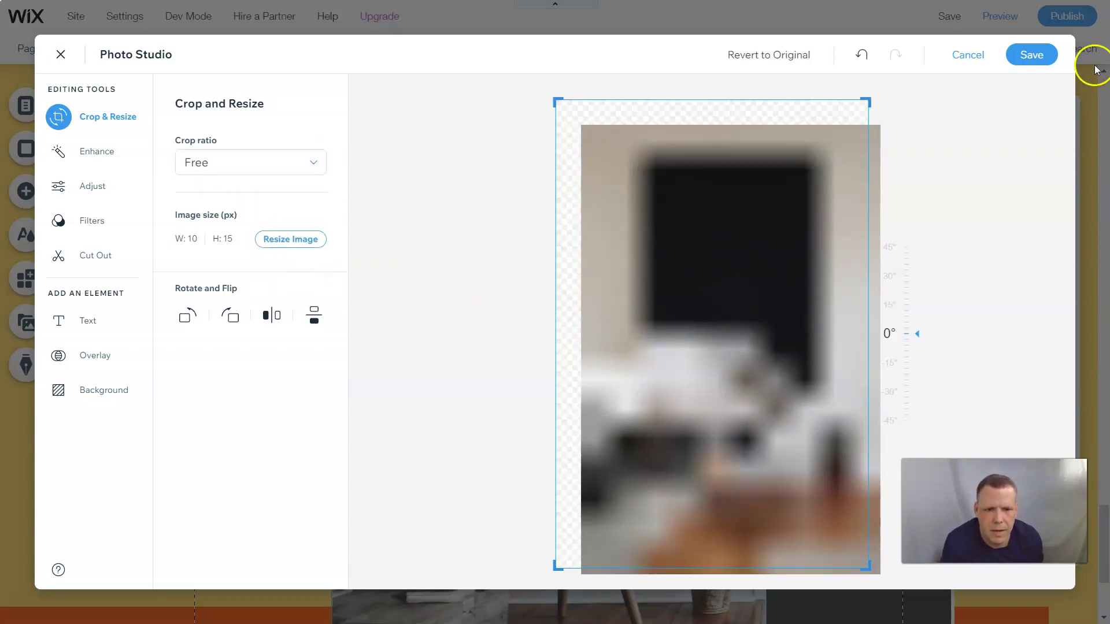
{"action": "left_click", "coordinate": [1032, 58]}
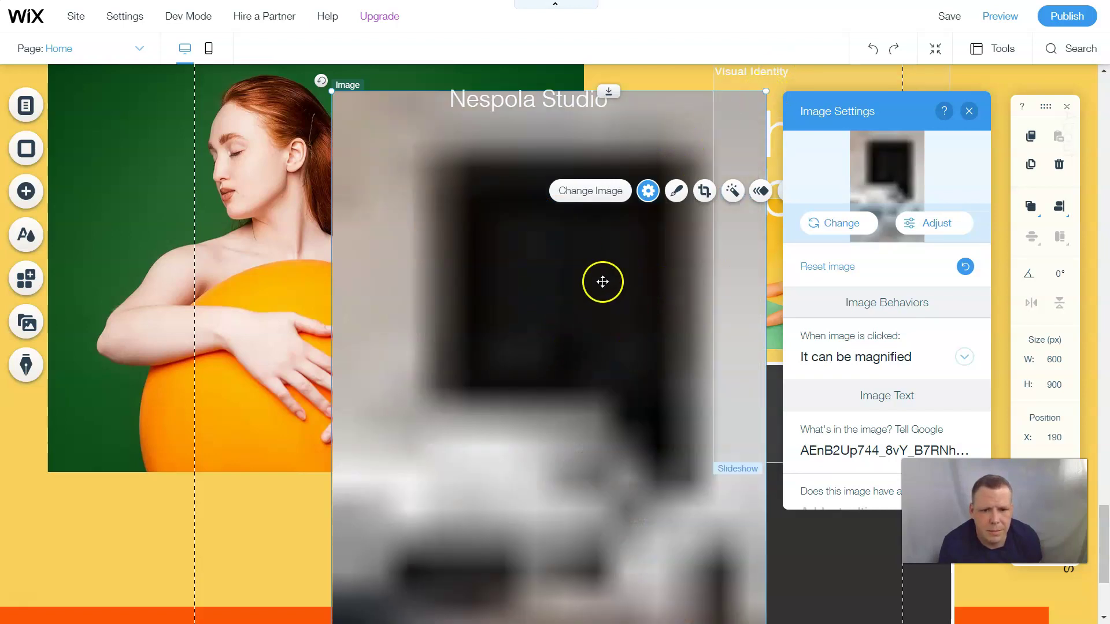
Scale the chair image on the page to about 339 by 509 px and place it over the dark container box at about X 619.
{"action": "left_click", "coordinate": [612, 341]}
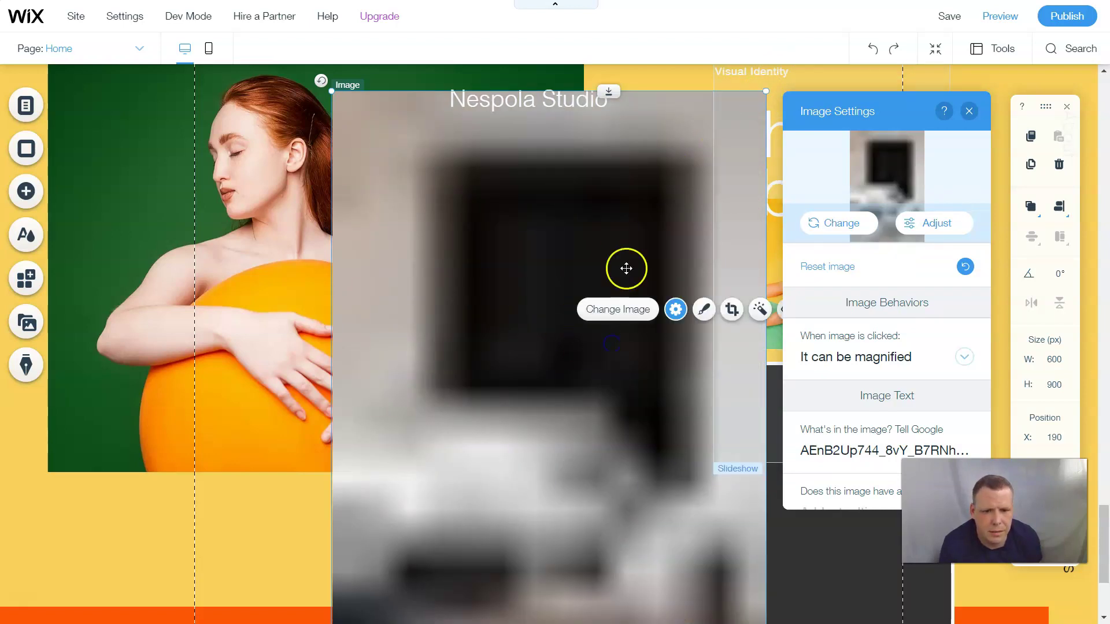
{"action": "left_click_drag", "start_coordinate": [329, 90], "coordinate": [662, 301]}
{"action": "scroll", "coordinate": [803, 391], "scroll_direction": "down", "scroll_amount": 3}
{"action": "left_click_drag", "start_coordinate": [673, 381], "coordinate": [771, 303]}
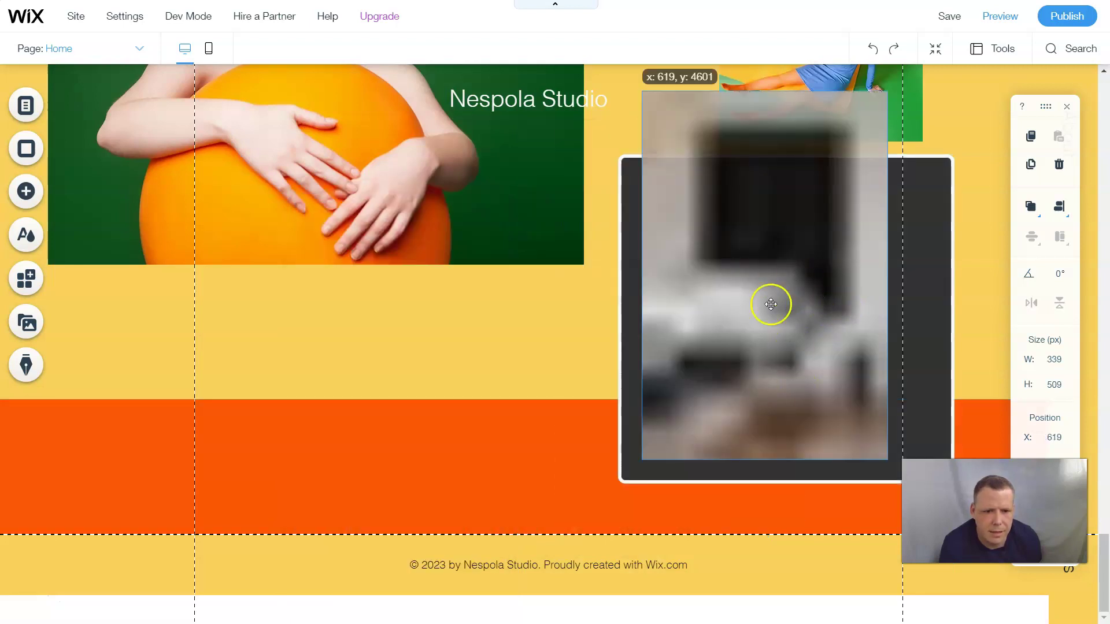
{"action": "scroll", "coordinate": [860, 141], "scroll_direction": "up", "scroll_amount": 2}
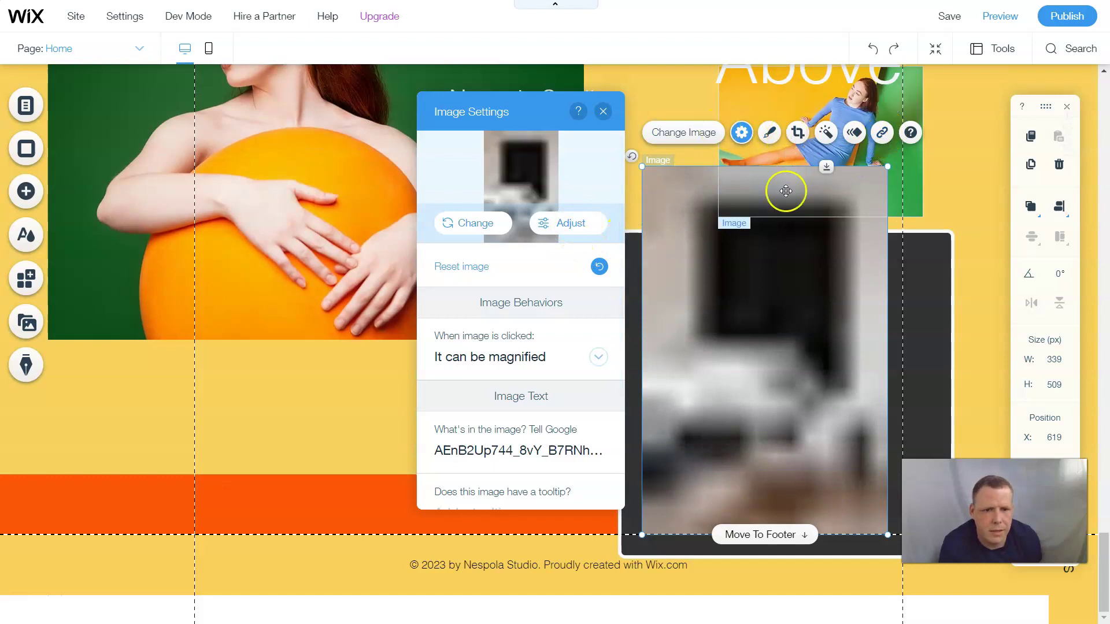
Delete the blurred chair image from the page.
{"action": "right_click", "coordinate": [726, 284]}
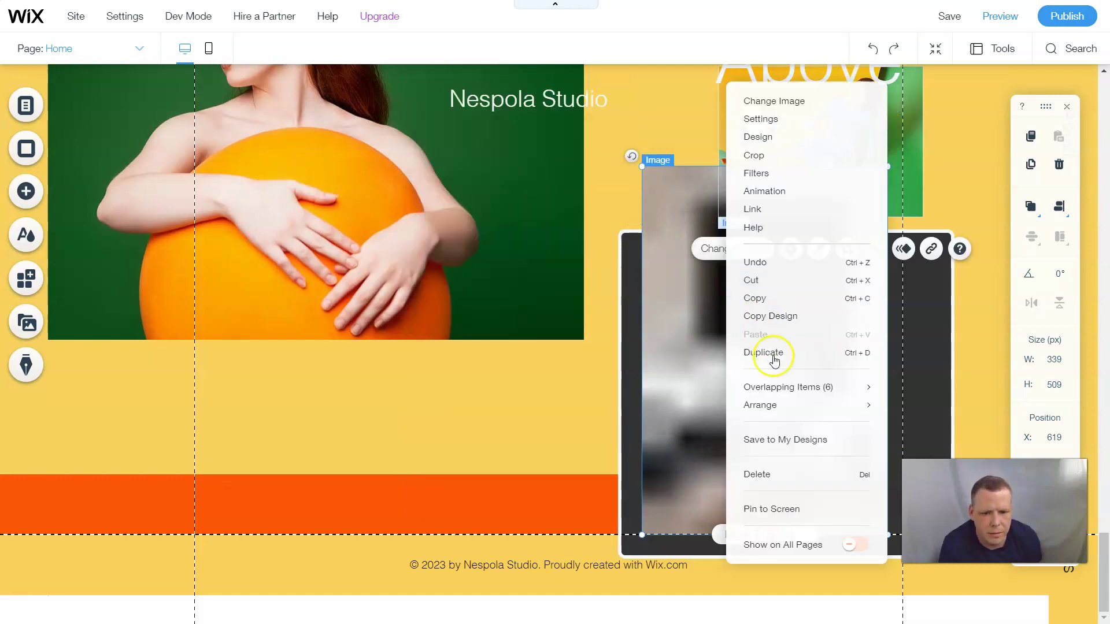
{"action": "left_click", "coordinate": [766, 473]}
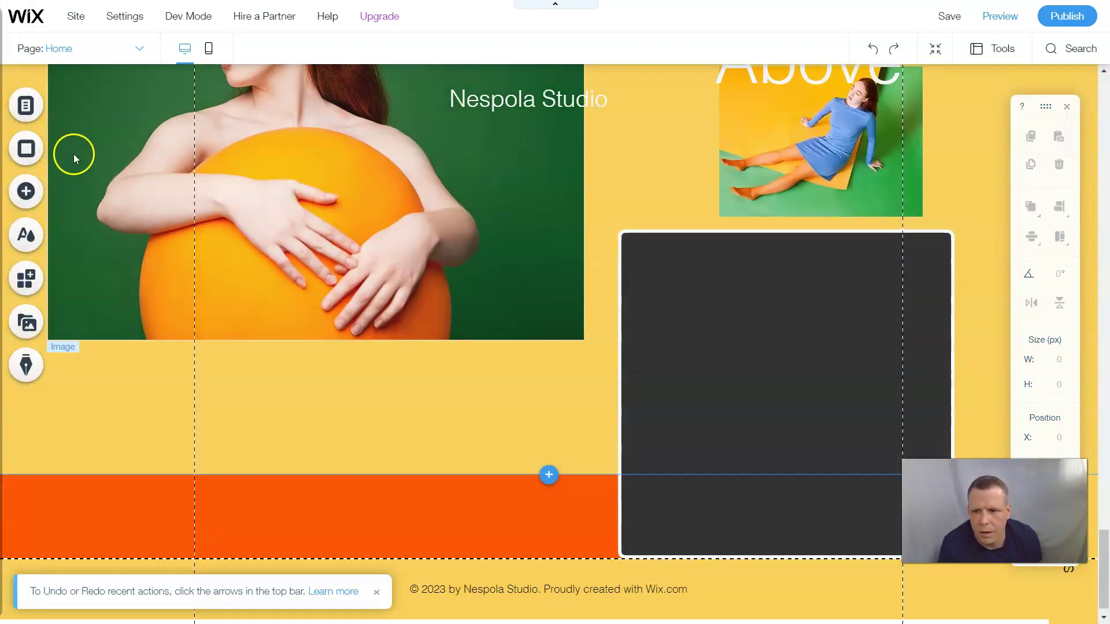
Open the free Wix images collection for adding an image and search it for "fashion".
{"action": "left_click", "coordinate": [63, 195]}
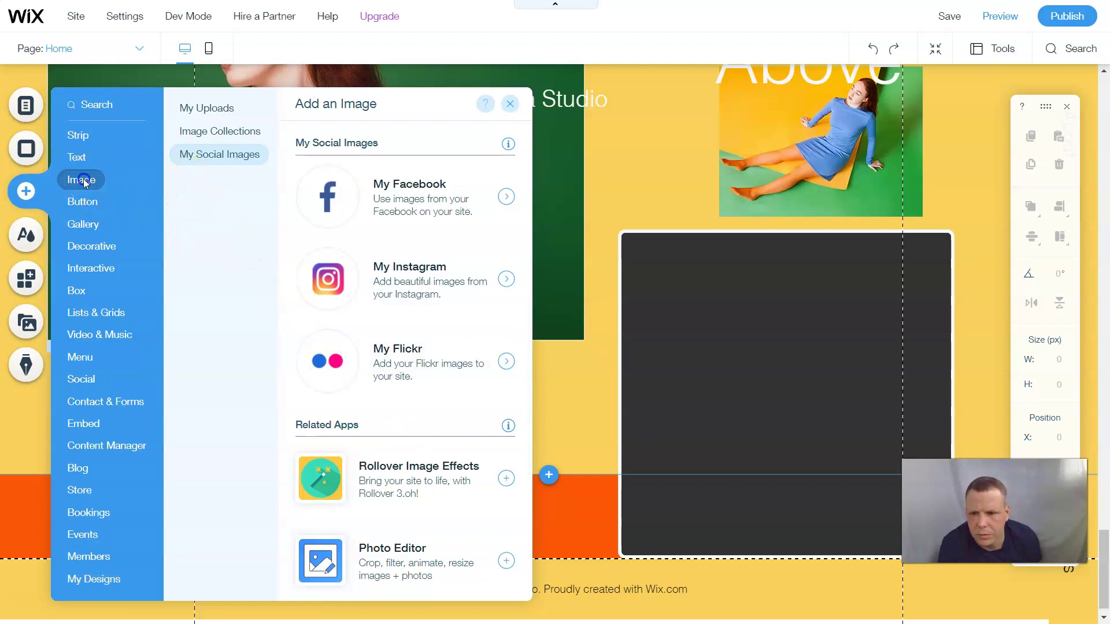
{"action": "left_click", "coordinate": [210, 114]}
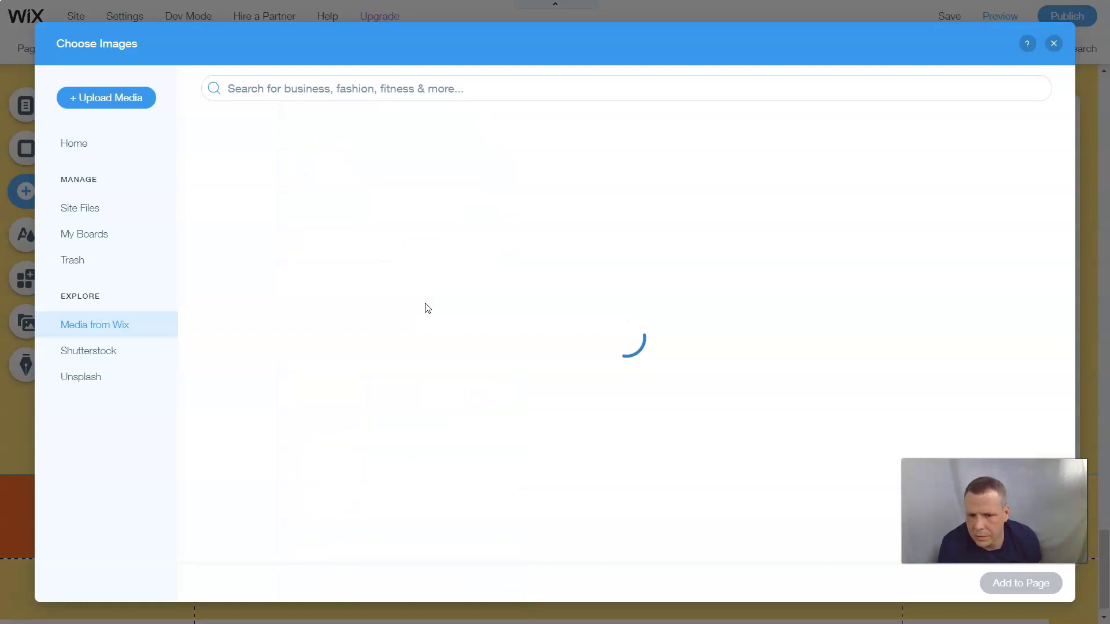
{"action": "left_click", "coordinate": [359, 88]}
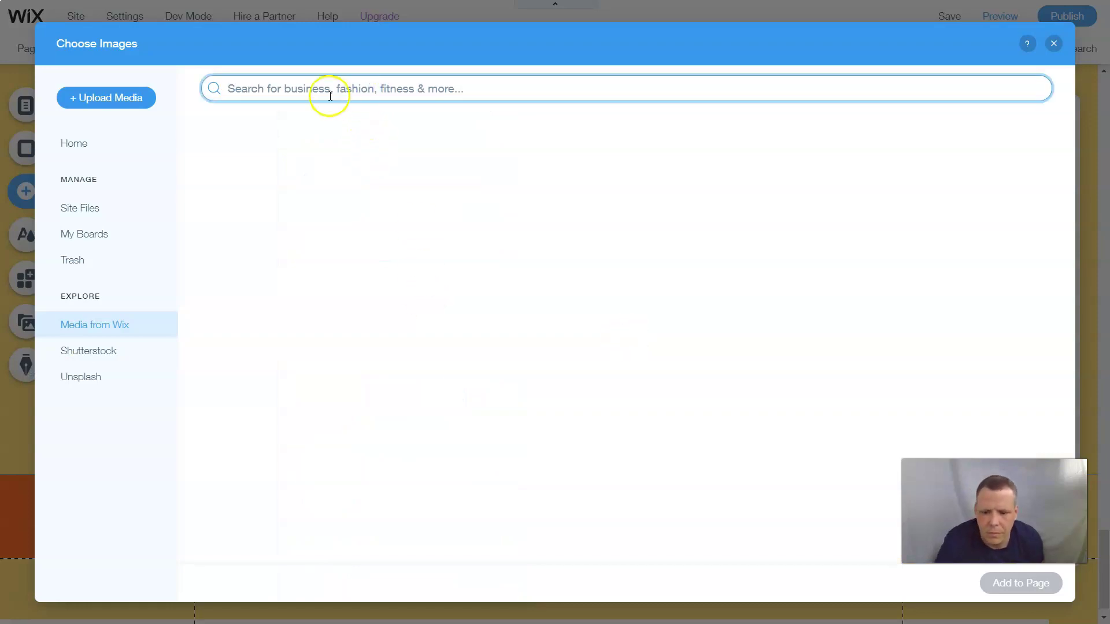
{"action": "type", "text": "fas"}
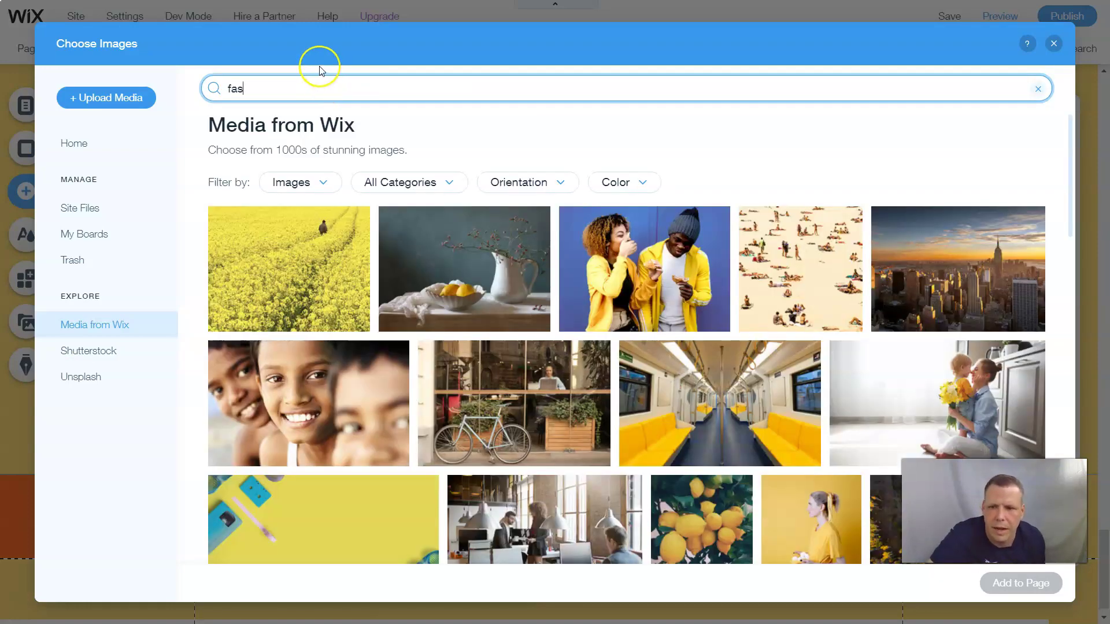
{"action": "type", "text": "g"}
{"action": "key", "text": "BackSpace"}
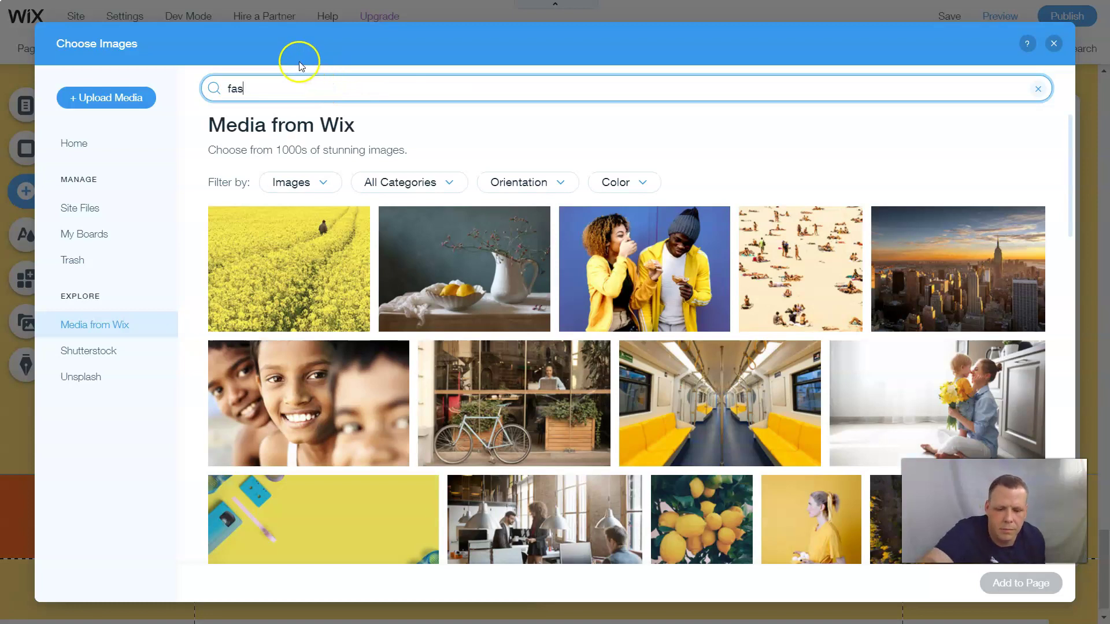
{"action": "type", "text": "hion"}
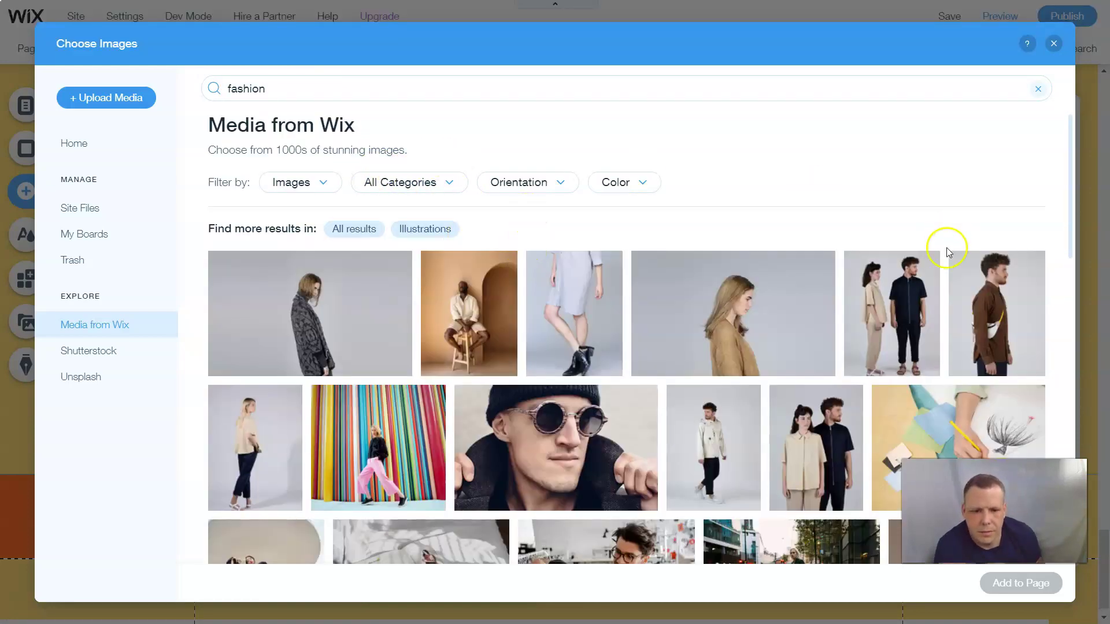
Preview the Fashion Model photo of the man in a black coat and add it to the page.
{"action": "scroll", "coordinate": [927, 314], "scroll_direction": "down", "scroll_amount": 1}
{"action": "scroll", "coordinate": [937, 295], "scroll_direction": "down", "scroll_amount": 10}
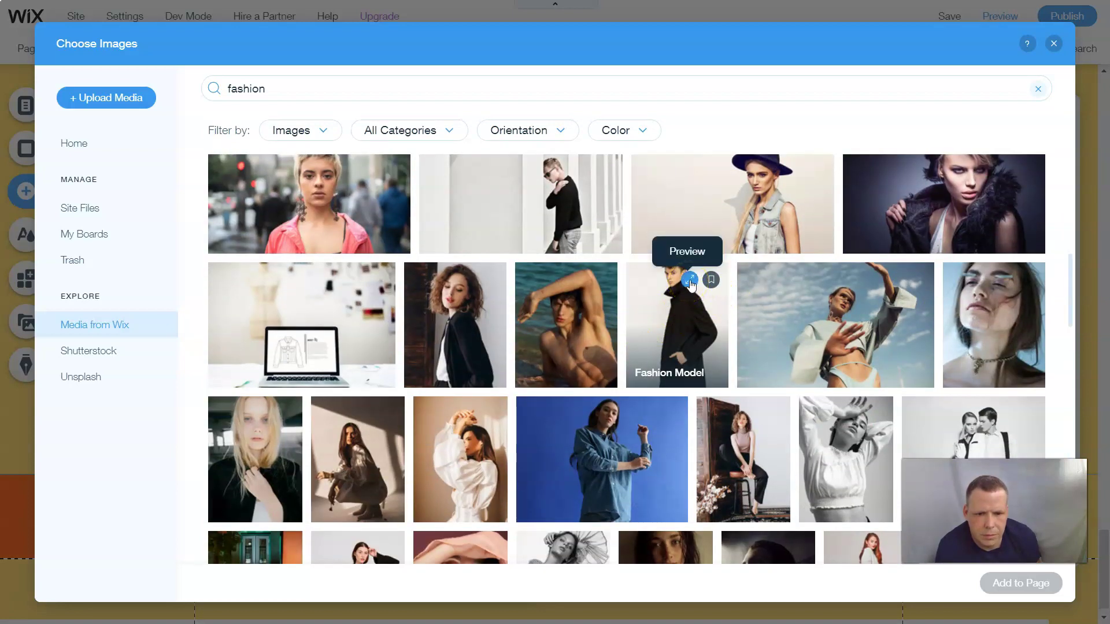
{"action": "scroll", "coordinate": [692, 283], "scroll_direction": "up", "scroll_amount": 2}
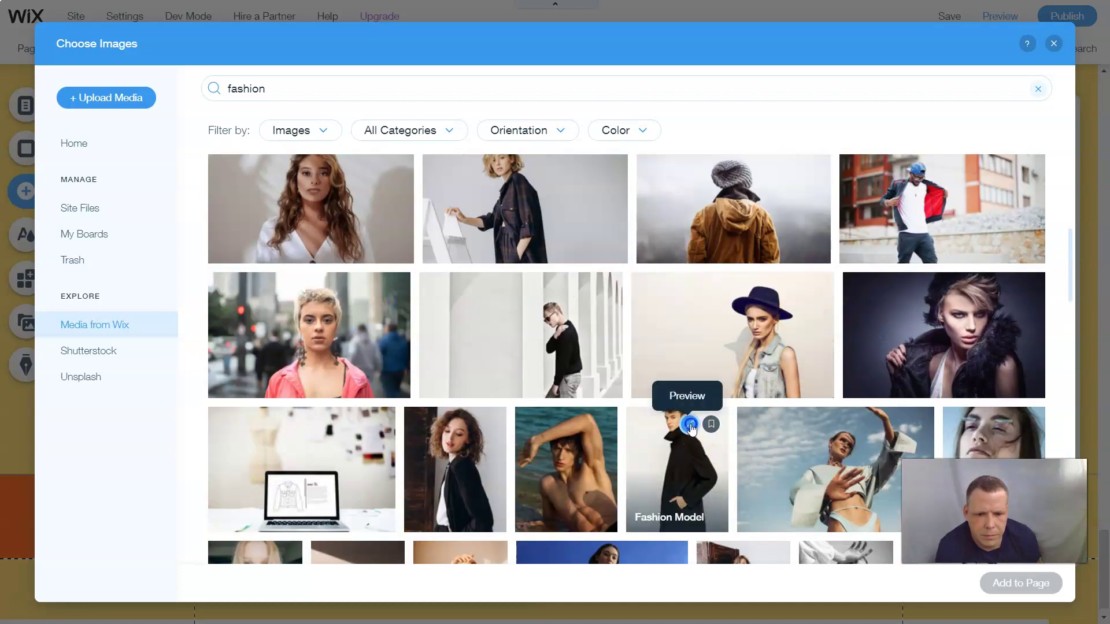
{"action": "left_click", "coordinate": [690, 426]}
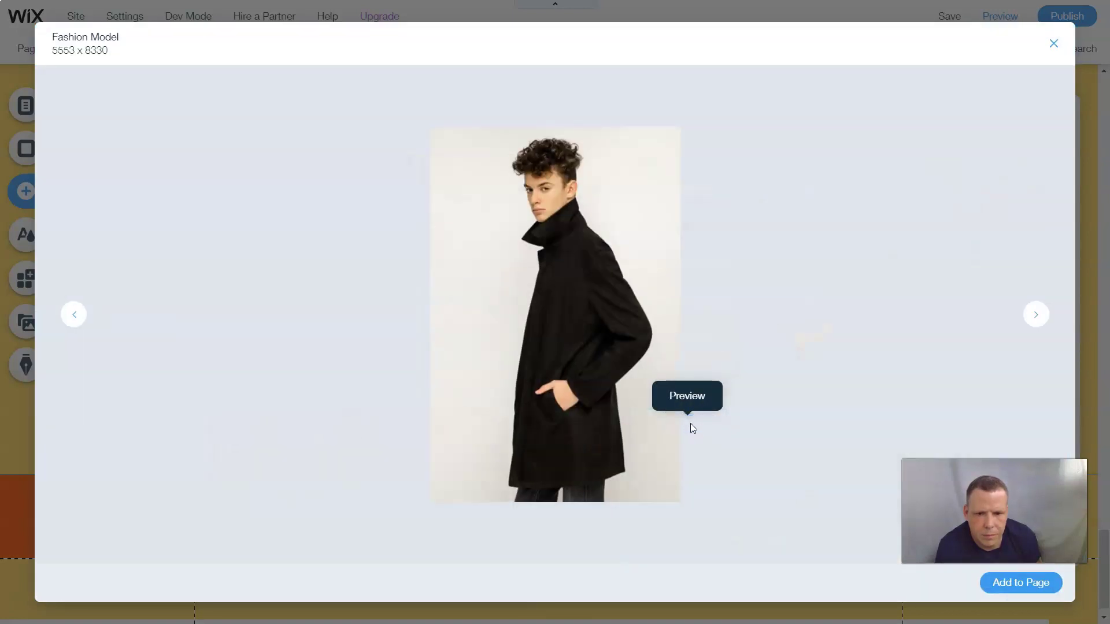
{"action": "left_click", "coordinate": [992, 586]}
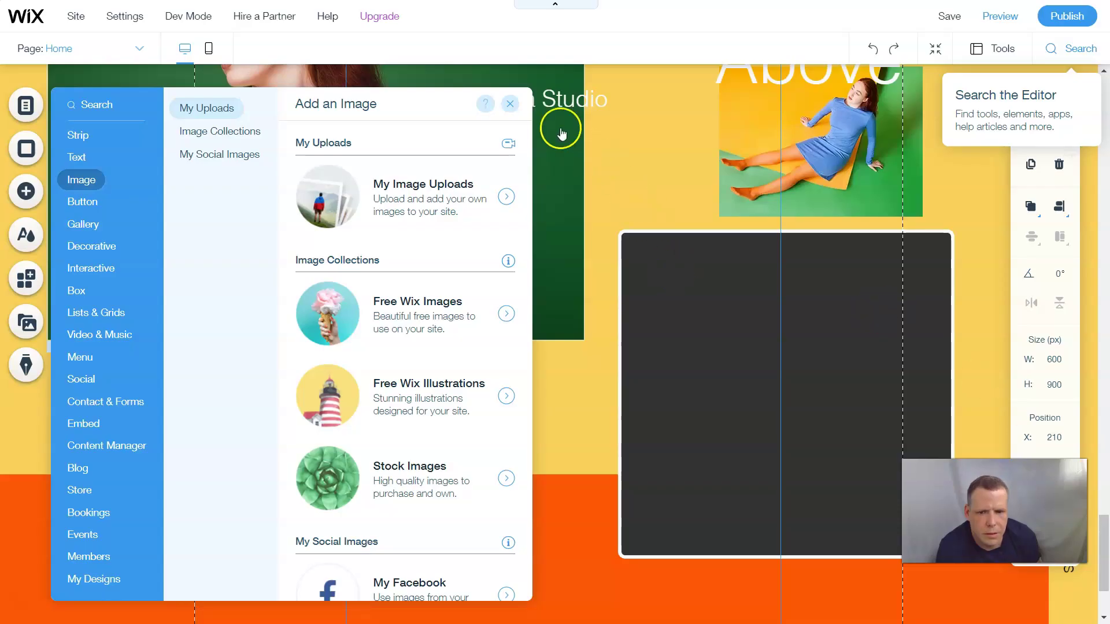
{"action": "left_click", "coordinate": [561, 133]}
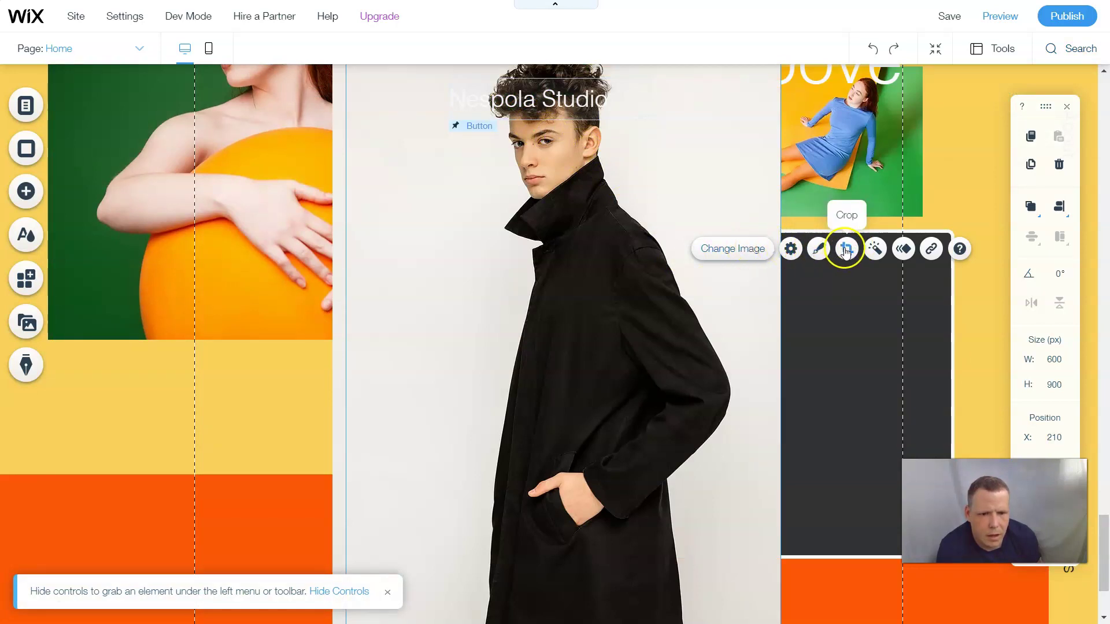
Start cropping the coat photo and raise the crop frame's bottom edge to just below the man's collar.
{"action": "scroll", "coordinate": [833, 248], "scroll_direction": "down", "scroll_amount": 1}
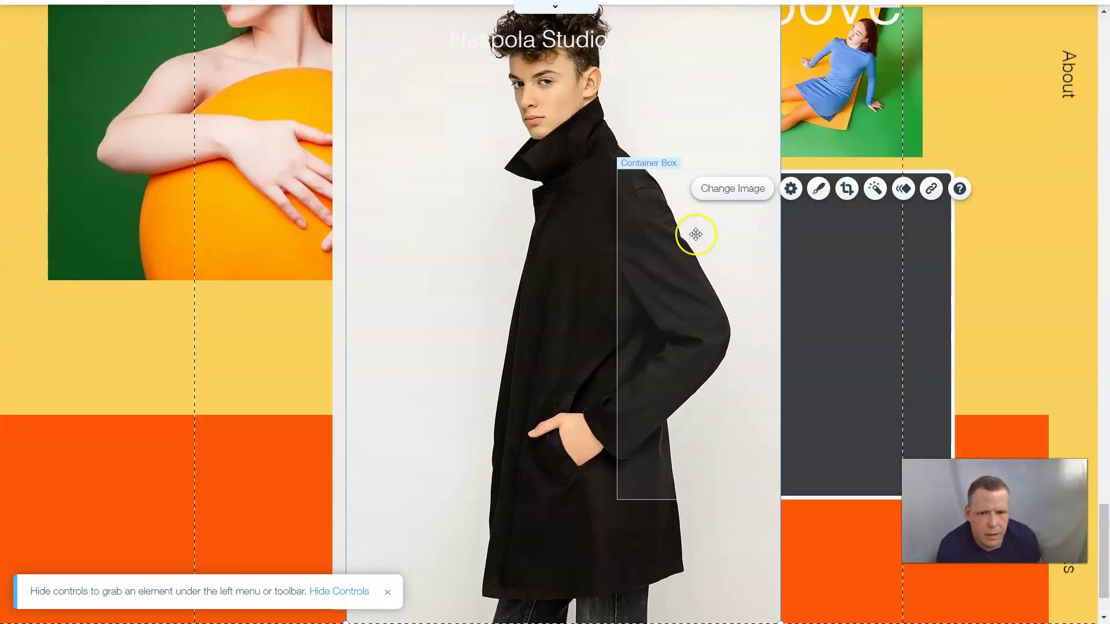
{"action": "double_click", "coordinate": [607, 233]}
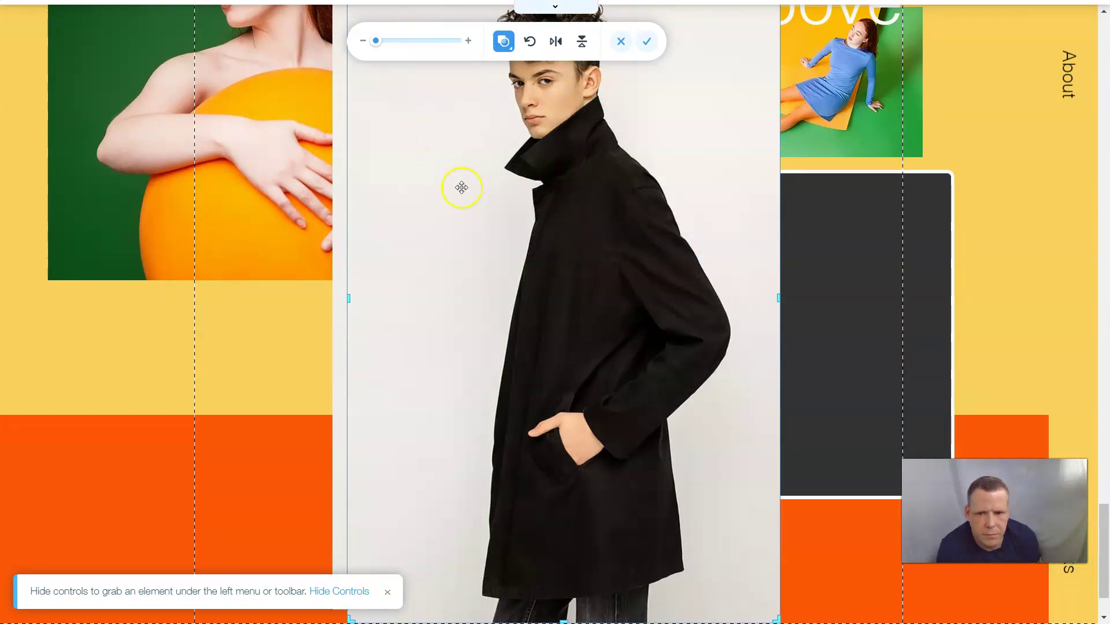
{"action": "scroll", "coordinate": [461, 188], "scroll_direction": "up", "scroll_amount": 3}
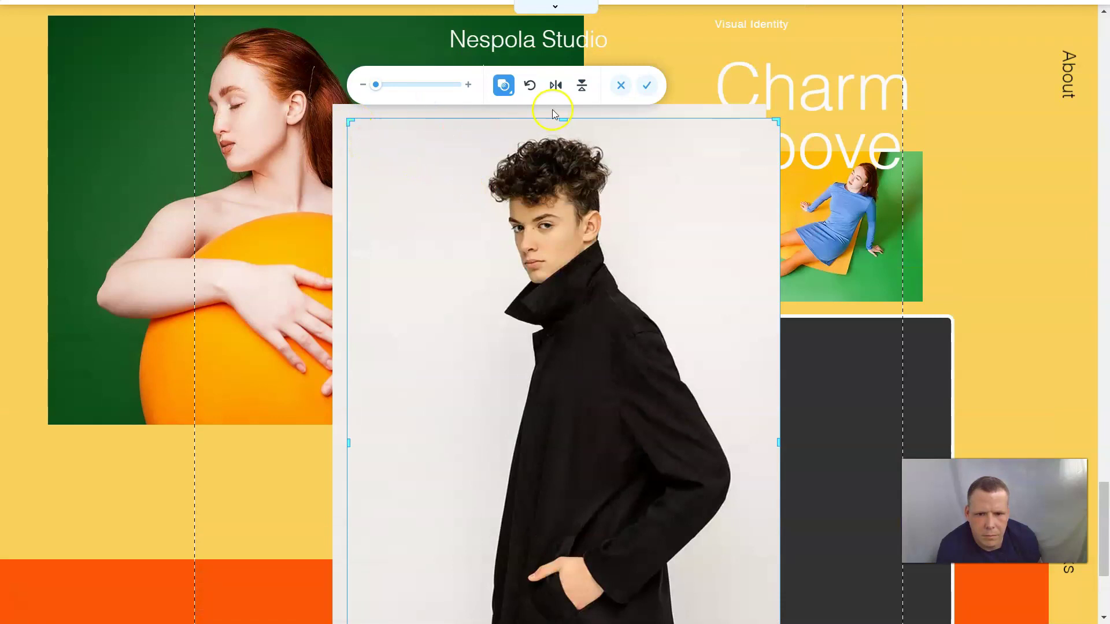
{"action": "scroll", "coordinate": [609, 562], "scroll_direction": "down", "scroll_amount": 4}
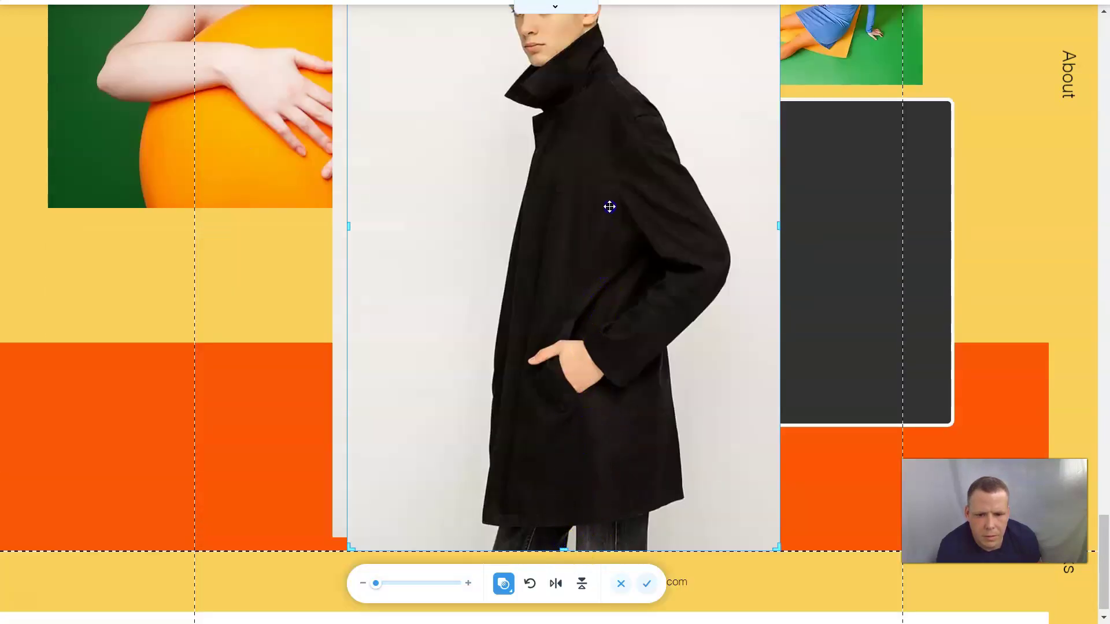
{"action": "left_click", "coordinate": [564, 549]}
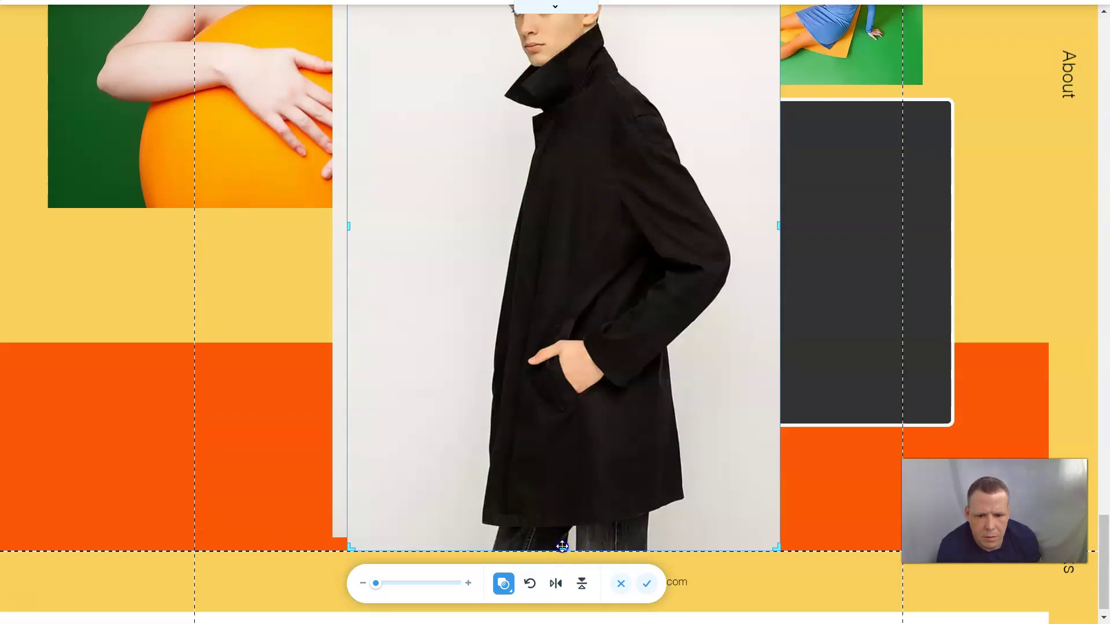
{"action": "left_click_drag", "start_coordinate": [563, 546], "coordinate": [651, 87]}
{"action": "scroll", "coordinate": [663, 142], "scroll_direction": "up", "scroll_amount": 3}
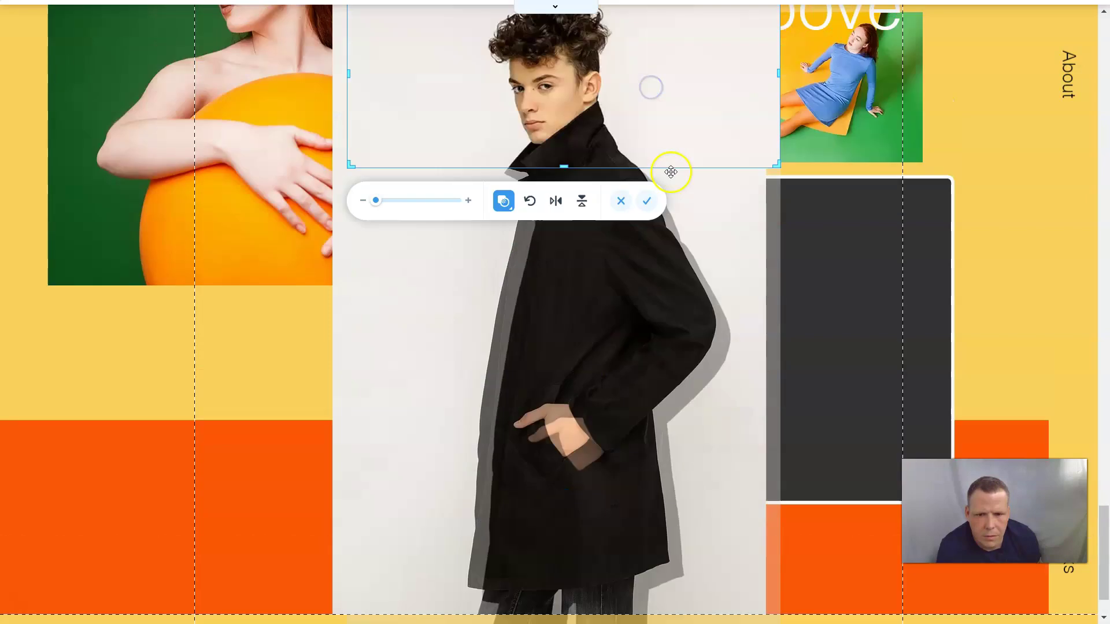
Tighten the crop frame around the man's head to about 227 by 254 px, recenter the photo inside it and apply the crop.
{"action": "left_click_drag", "start_coordinate": [567, 47], "coordinate": [567, 53]}
{"action": "left_click_drag", "start_coordinate": [351, 146], "coordinate": [468, 150]}
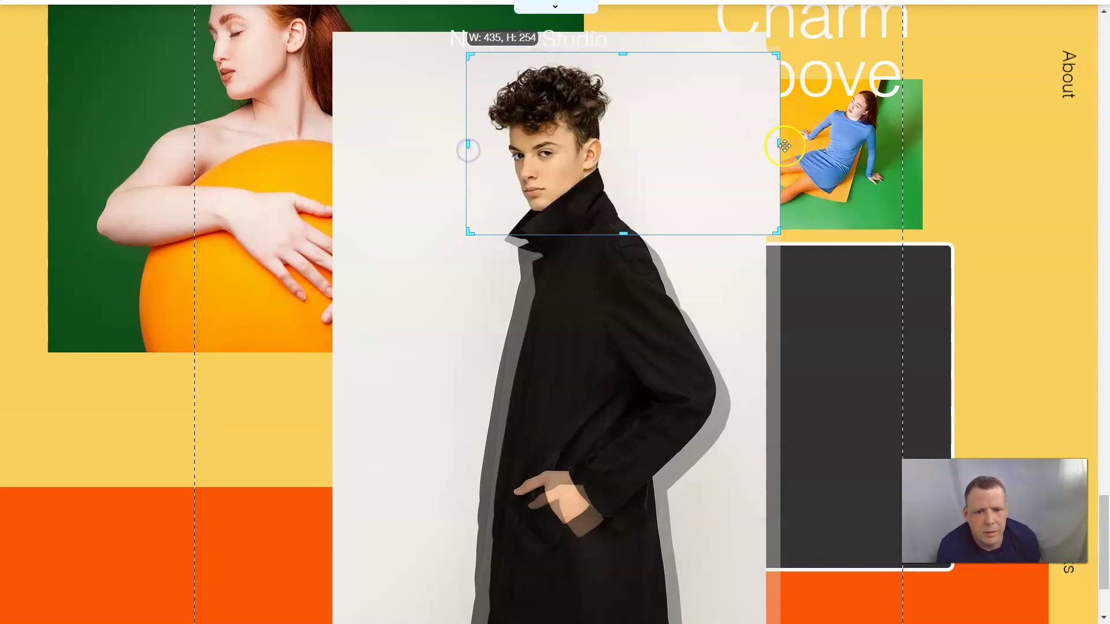
{"action": "left_click_drag", "start_coordinate": [779, 143], "coordinate": [630, 145]}
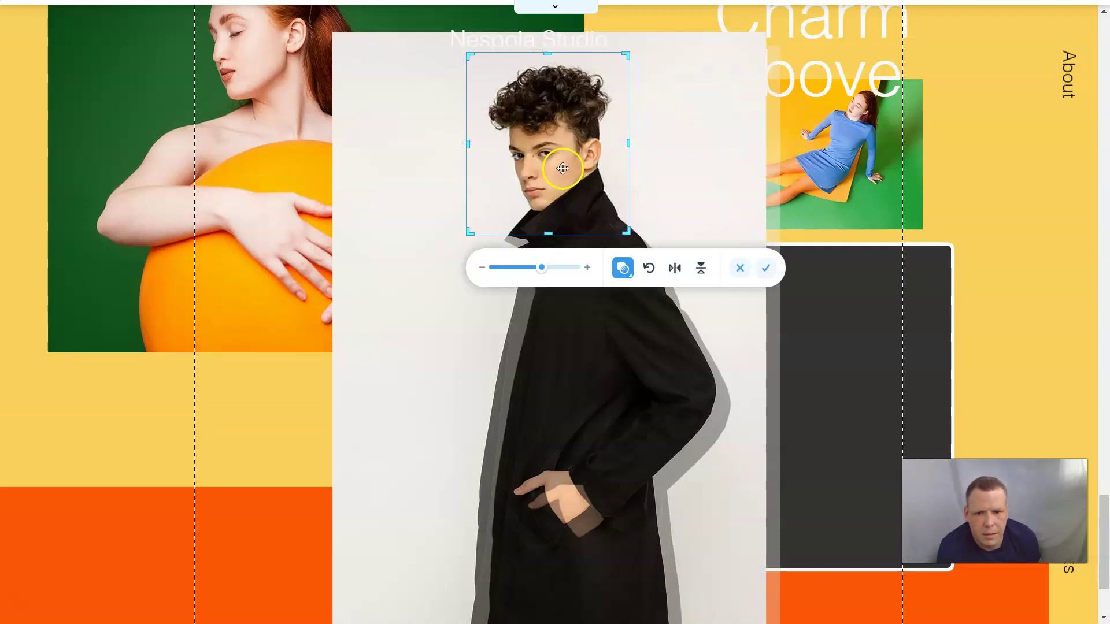
{"action": "left_click_drag", "start_coordinate": [540, 148], "coordinate": [925, 267]}
{"action": "left_click_drag", "start_coordinate": [841, 247], "coordinate": [550, 191]}
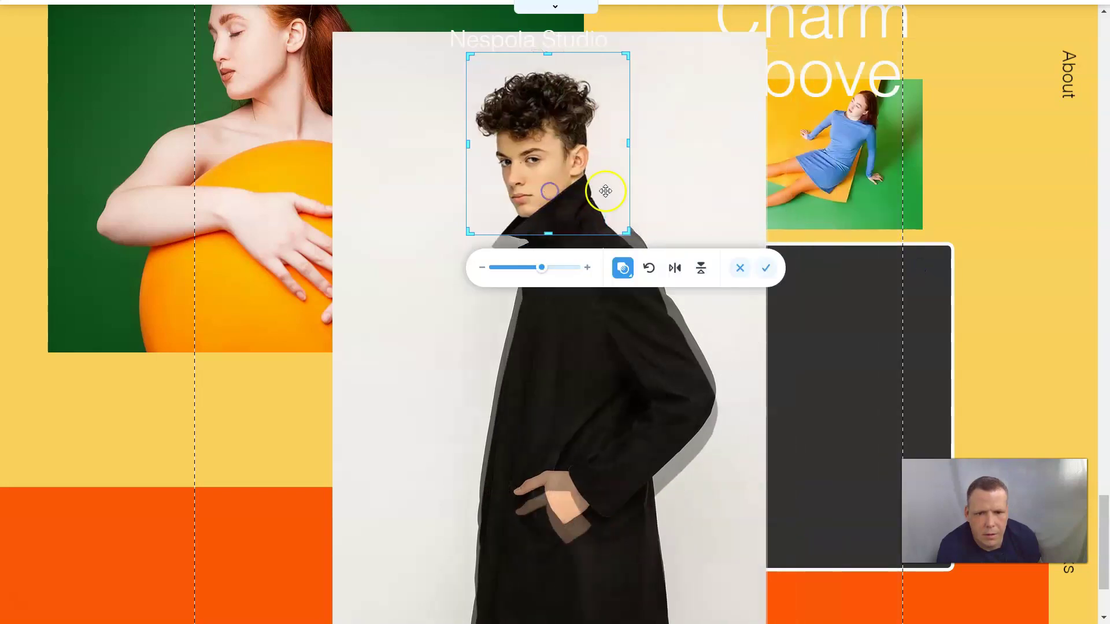
{"action": "left_click", "coordinate": [767, 268]}
Move the cropped headshot onto the dark container box at about X 798 and delete the uncropped coat photo.
{"action": "left_click_drag", "start_coordinate": [531, 197], "coordinate": [851, 360]}
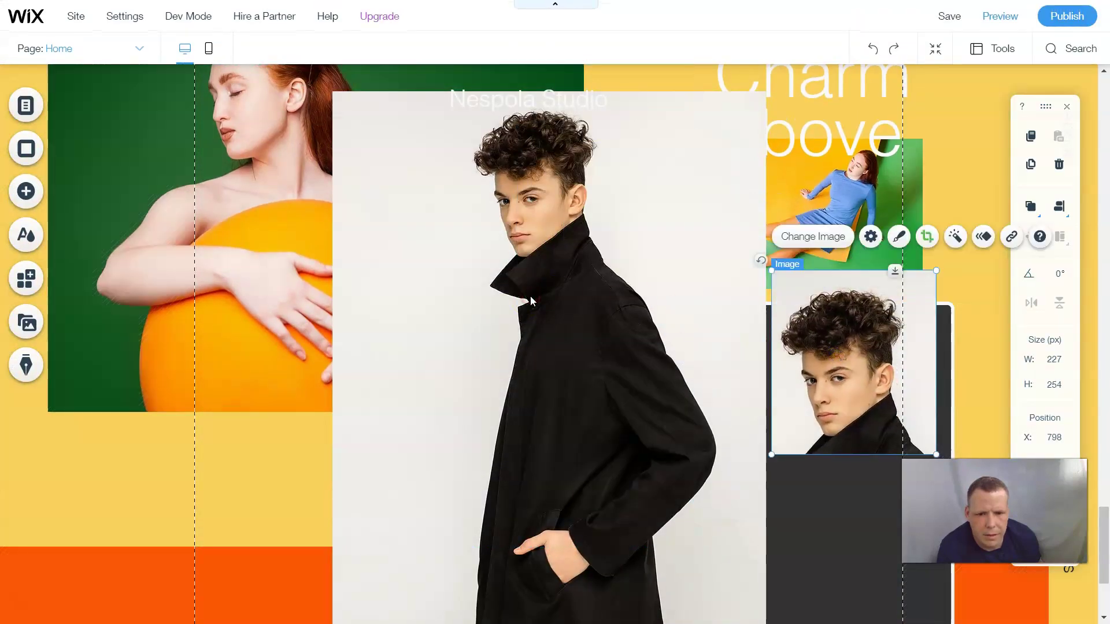
{"action": "right_click", "coordinate": [531, 300]}
{"action": "left_click", "coordinate": [558, 475]}
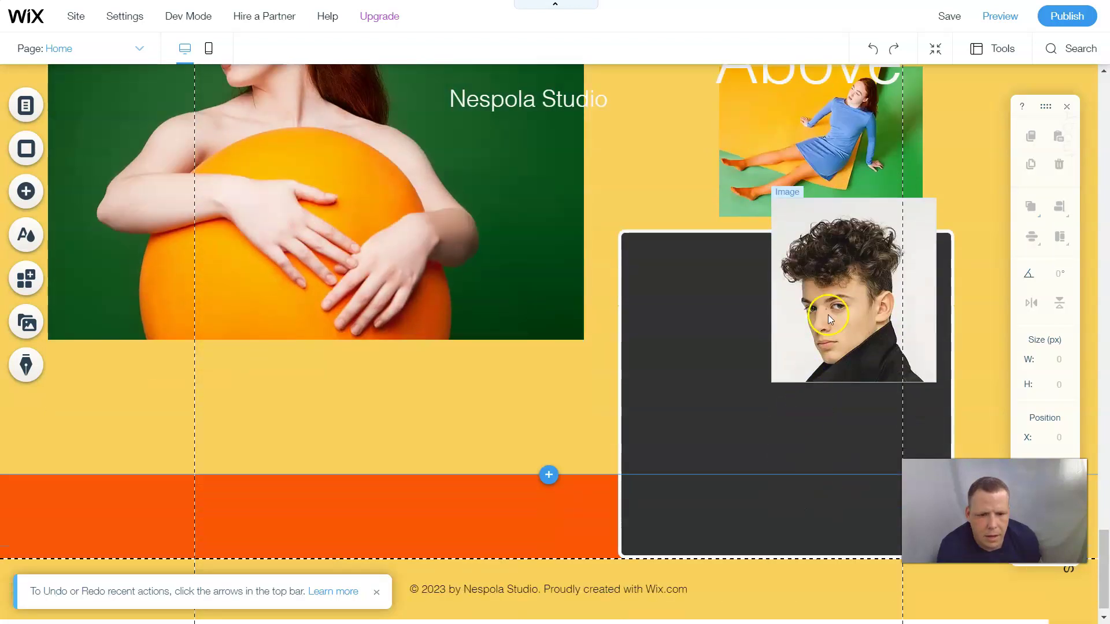
Extend the dark container box to a height of about 536 px and position the headshot in its upper part at about X 695, Y 4714.
{"action": "left_click_drag", "start_coordinate": [828, 317], "coordinate": [759, 355]}
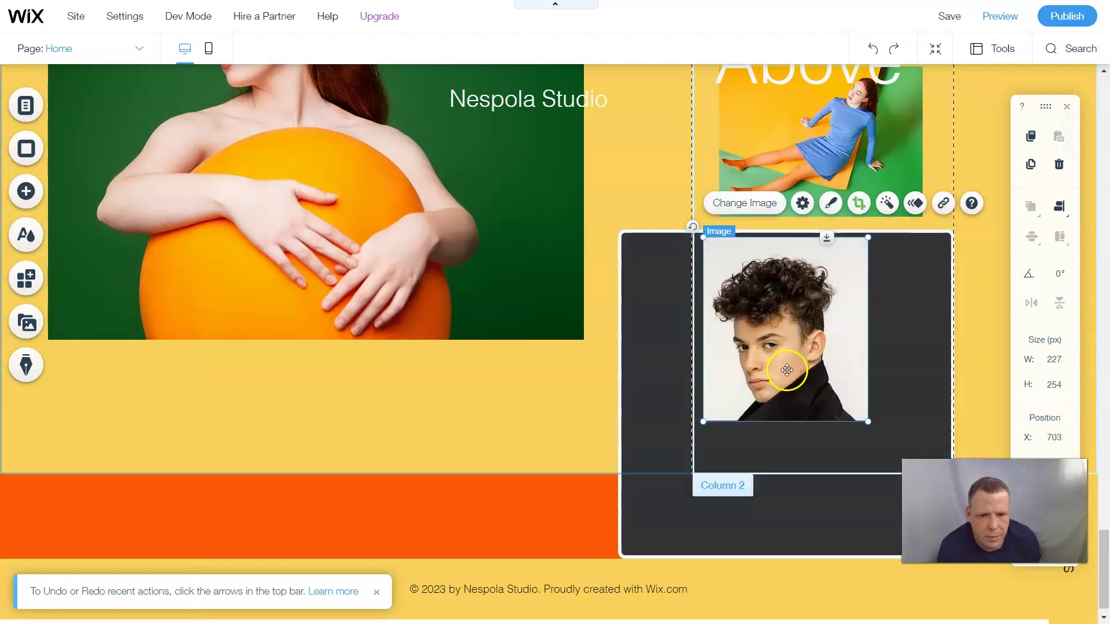
{"action": "left_click", "coordinate": [660, 380]}
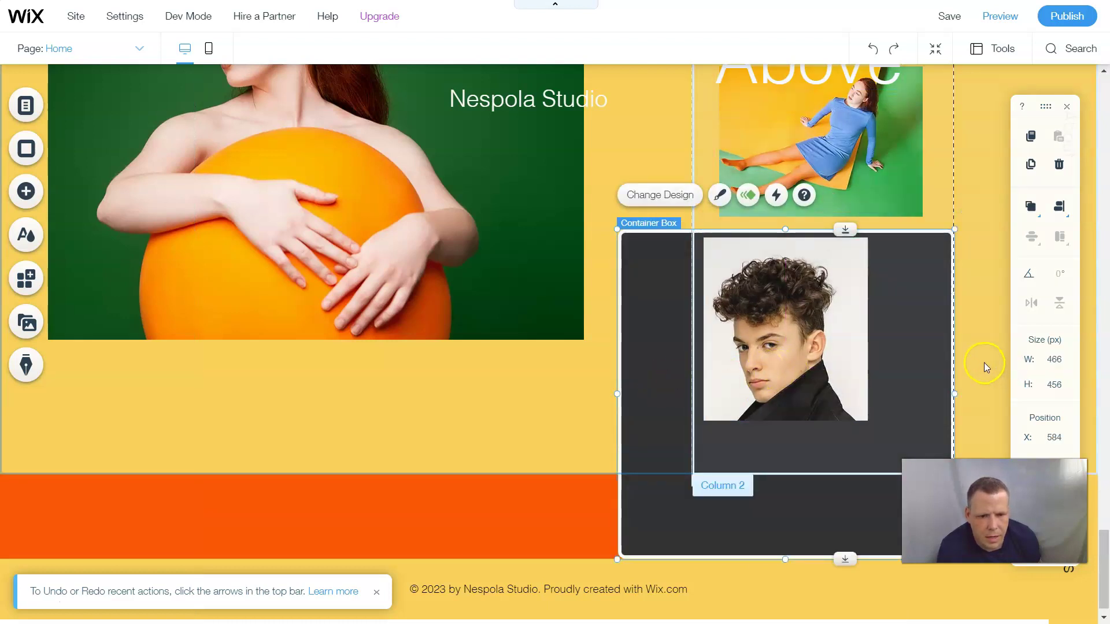
{"action": "scroll", "coordinate": [984, 362], "scroll_direction": "down", "scroll_amount": 1}
{"action": "left_click_drag", "start_coordinate": [783, 536], "coordinate": [780, 592]}
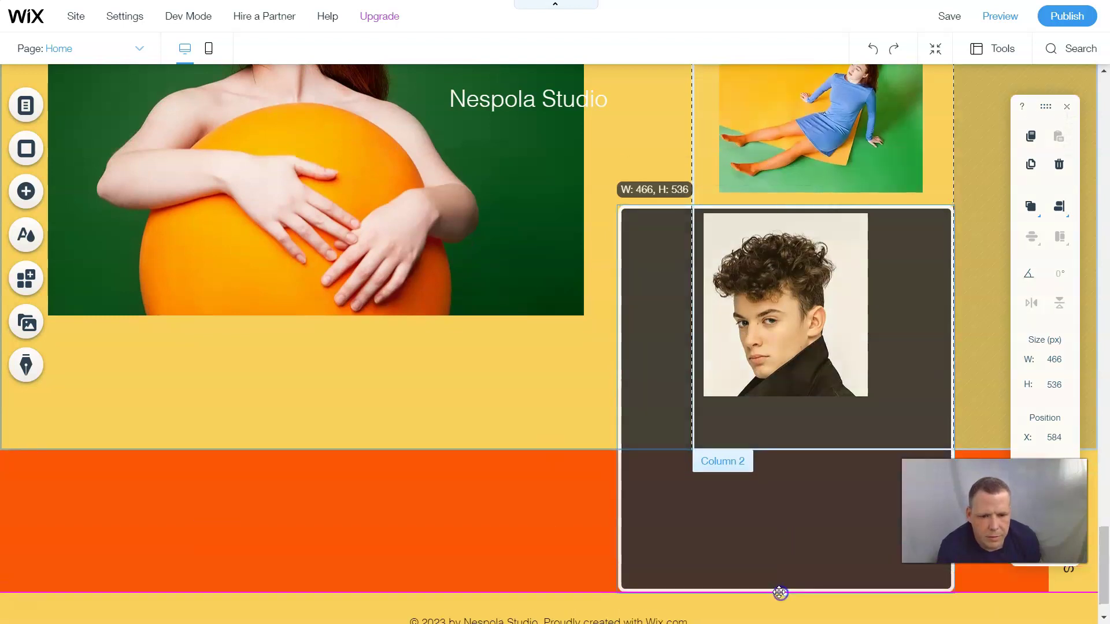
{"action": "left_click_drag", "start_coordinate": [771, 317], "coordinate": [773, 344]}
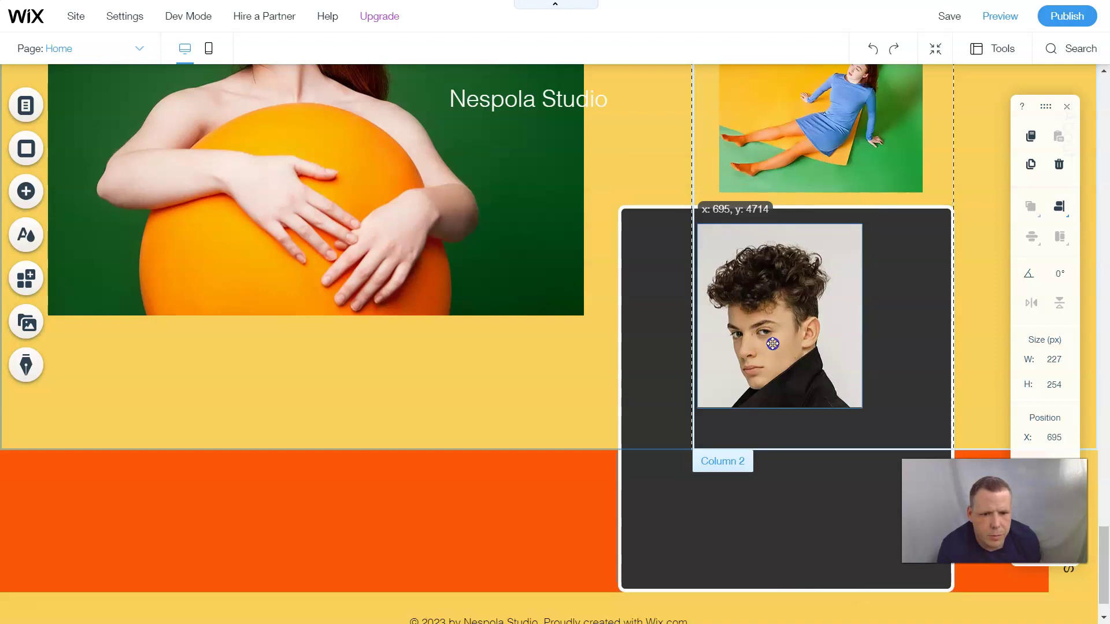
{"action": "left_click", "coordinate": [746, 248]}
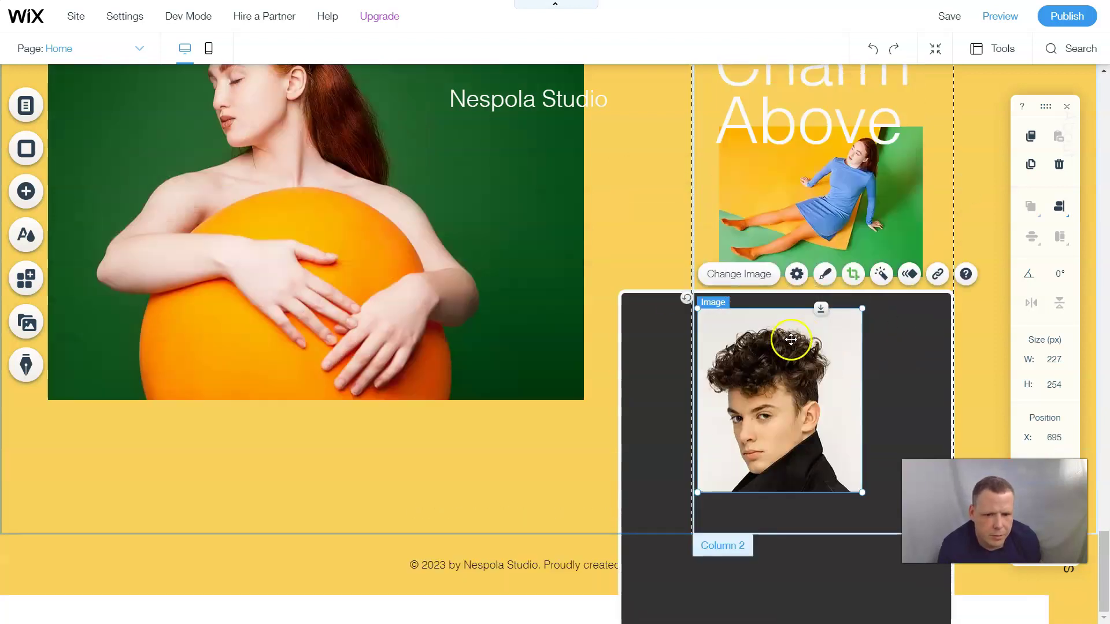
Add the italic Bree paragraph text and place it in the dark container box below the headshot at about X 666.
{"action": "left_click", "coordinate": [29, 189]}
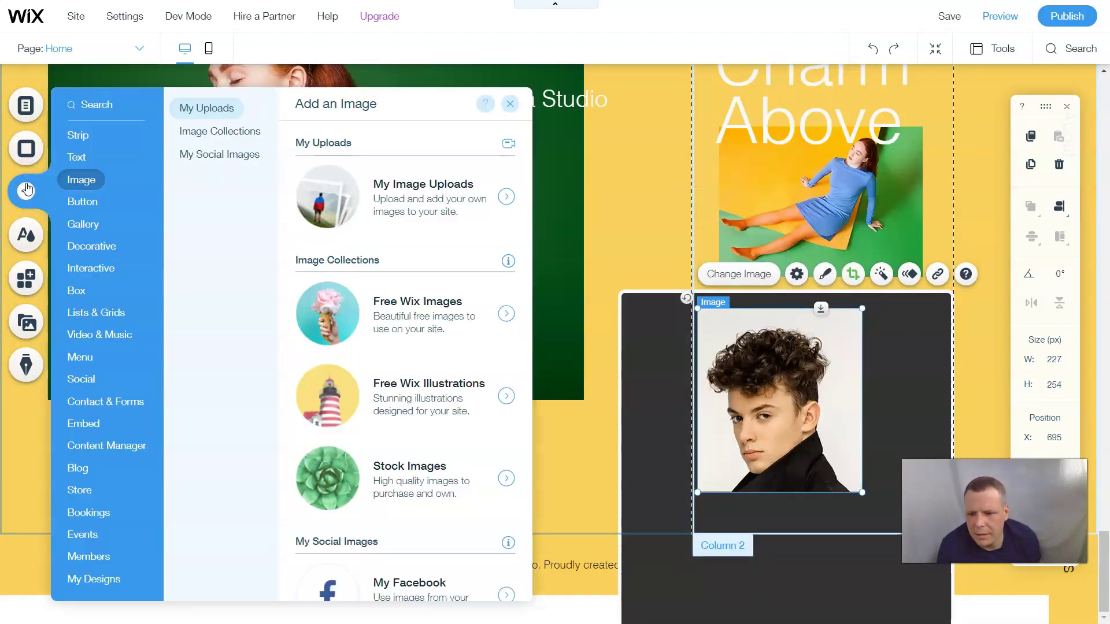
{"action": "left_click", "coordinate": [75, 159]}
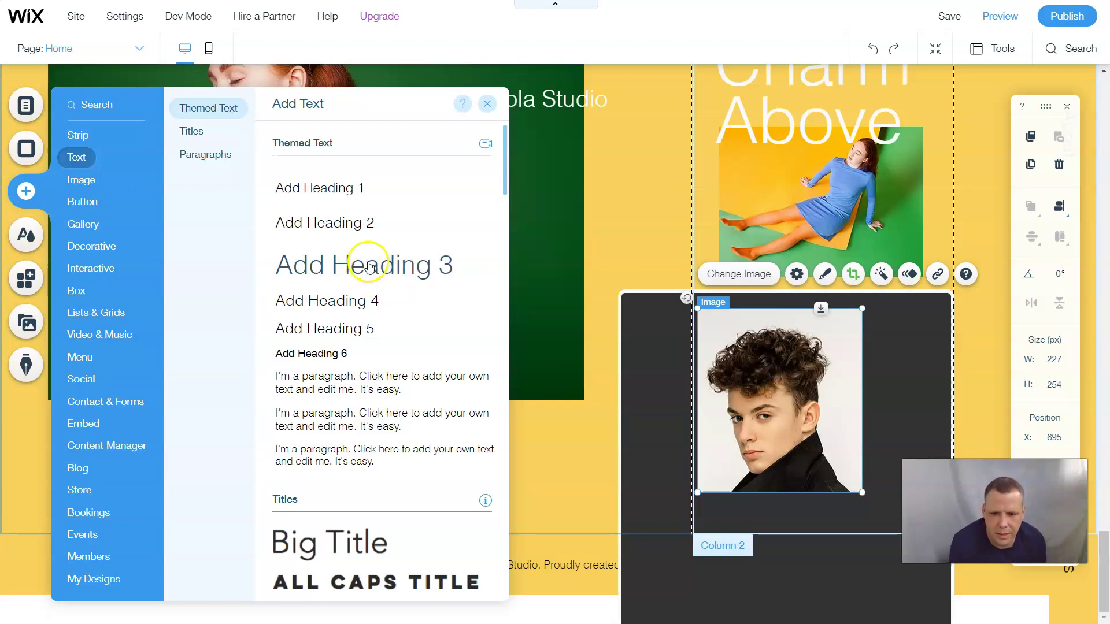
{"action": "scroll", "coordinate": [370, 382], "scroll_direction": "down", "scroll_amount": 3}
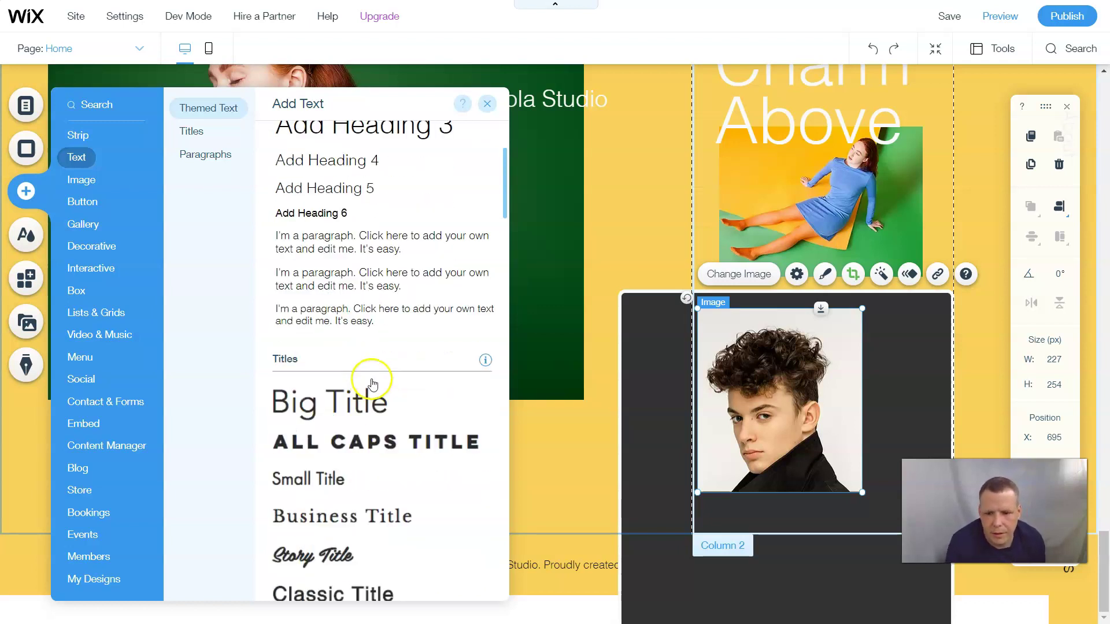
{"action": "scroll", "coordinate": [372, 384], "scroll_direction": "down", "scroll_amount": 1}
{"action": "scroll", "coordinate": [342, 318], "scroll_direction": "down", "scroll_amount": 10}
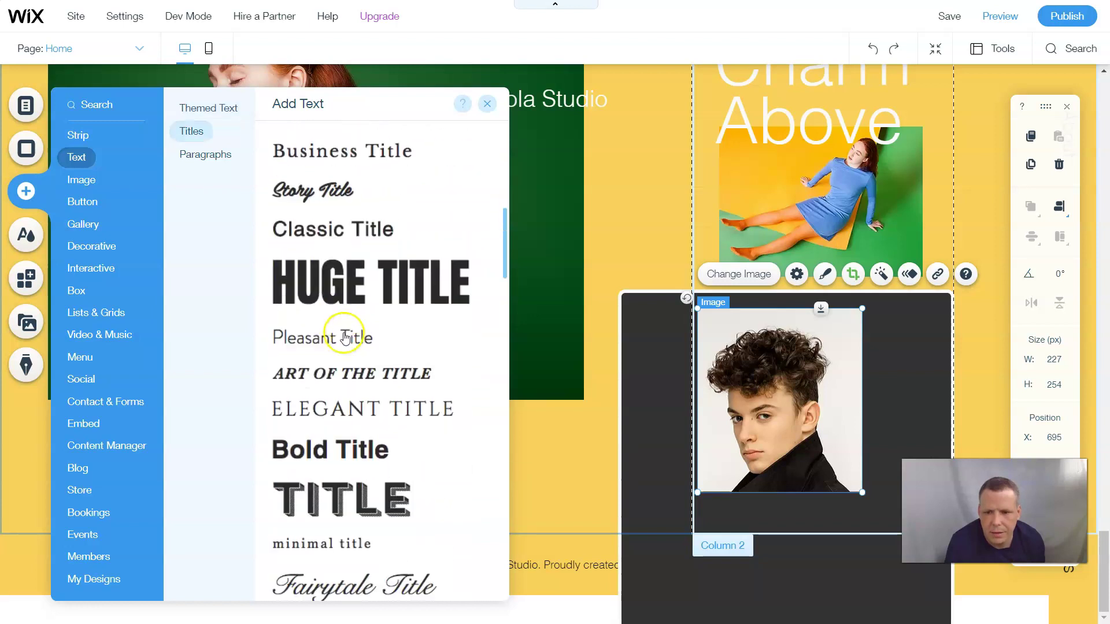
{"action": "scroll", "coordinate": [351, 339], "scroll_direction": "down", "scroll_amount": 10}
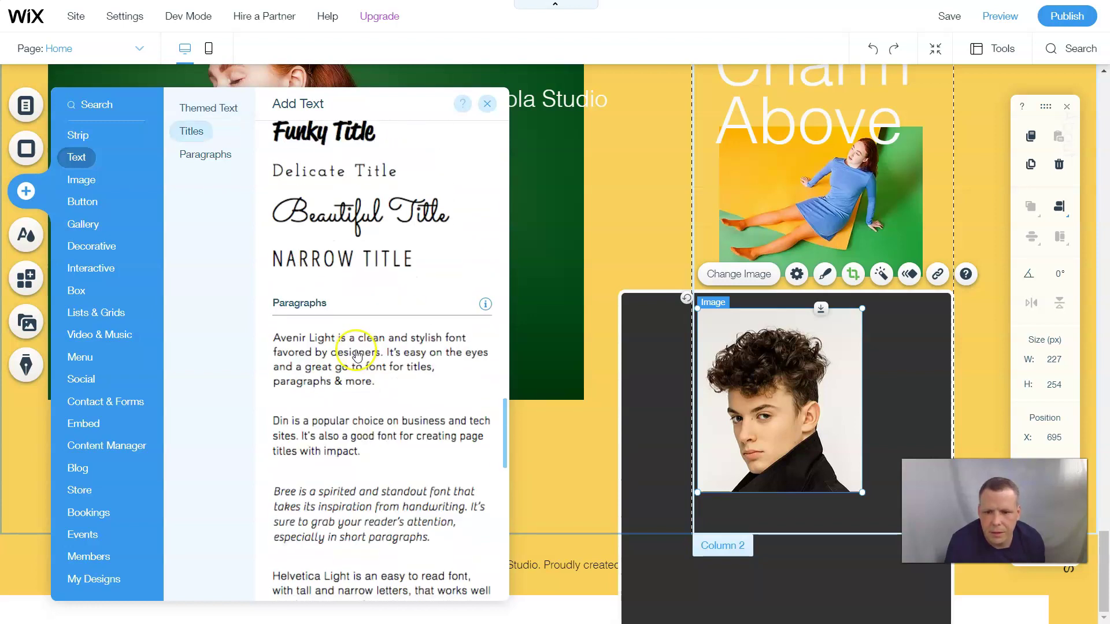
{"action": "left_click", "coordinate": [219, 156]}
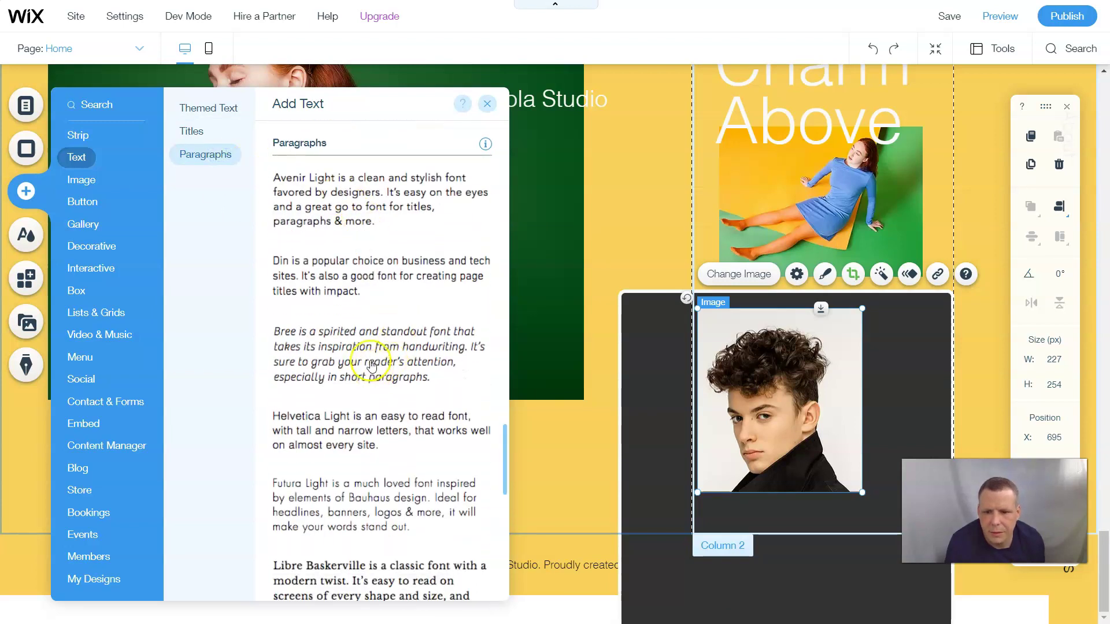
{"action": "left_click", "coordinate": [365, 355]}
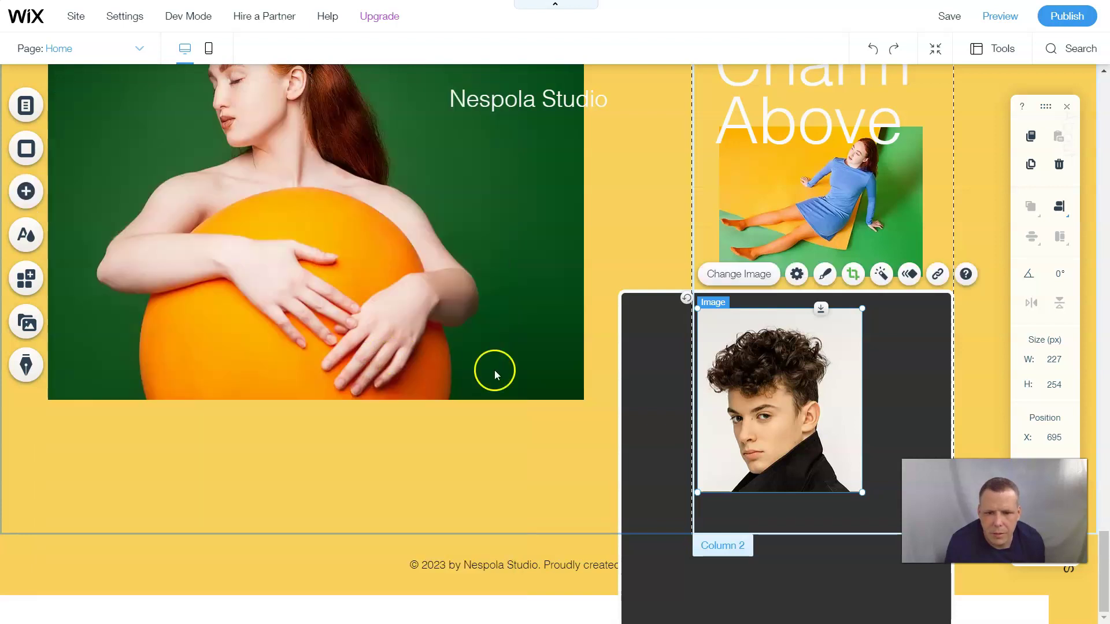
{"action": "left_click_drag", "start_coordinate": [540, 346], "coordinate": [784, 520]}
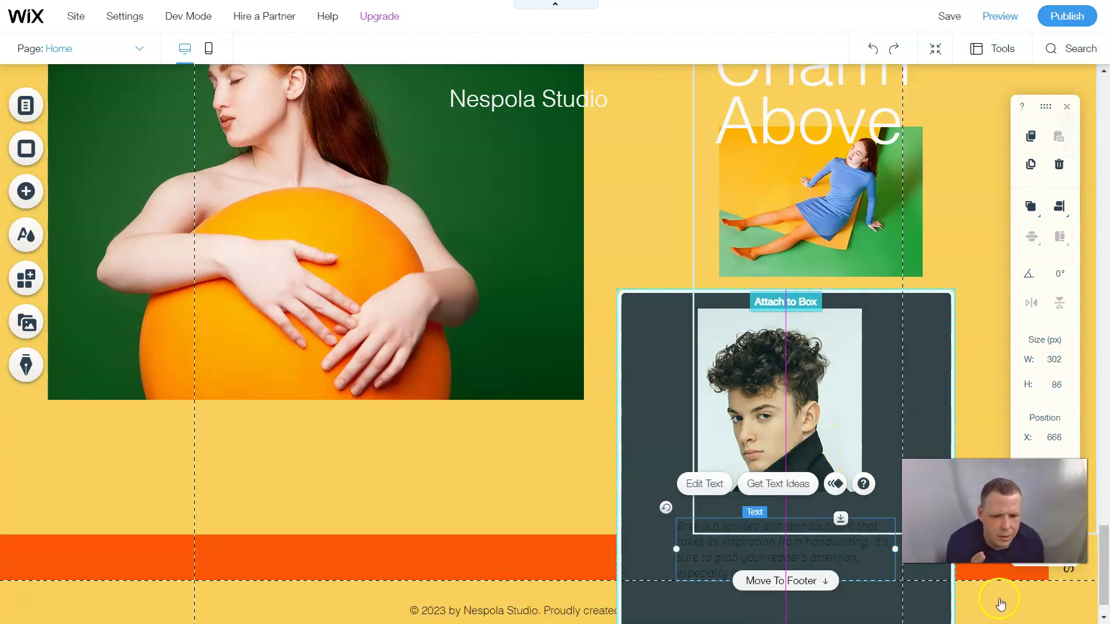
Extend the paragraph text box to a height of 147 px, shift it to X 658 and open its text for editing.
{"action": "scroll", "coordinate": [1039, 595], "scroll_direction": "down", "scroll_amount": 3}
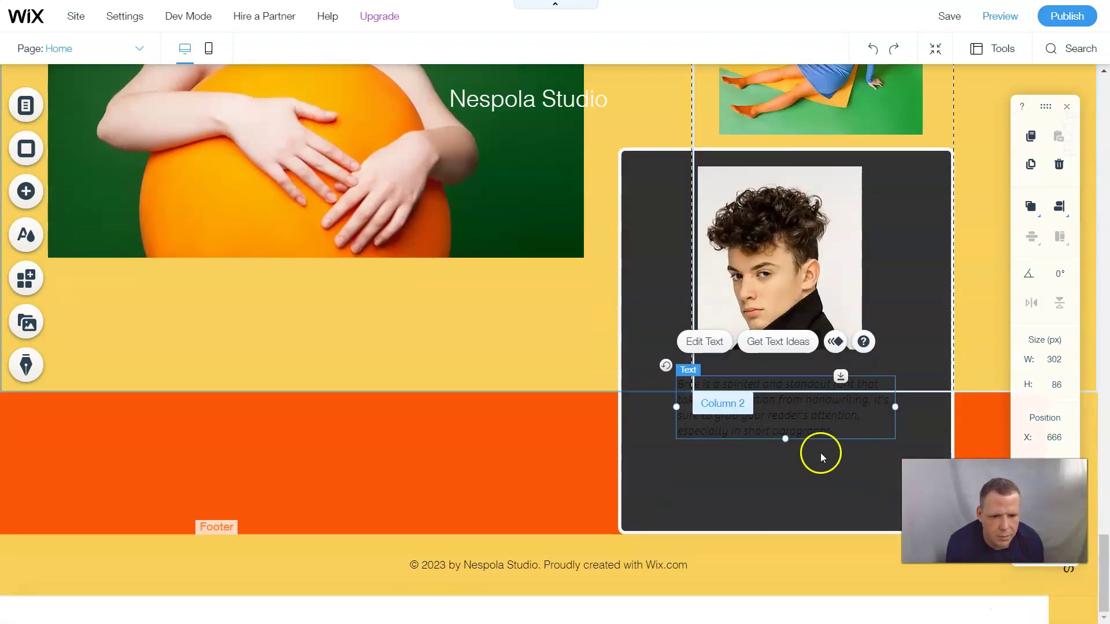
{"action": "left_click_drag", "start_coordinate": [791, 469], "coordinate": [790, 483]}
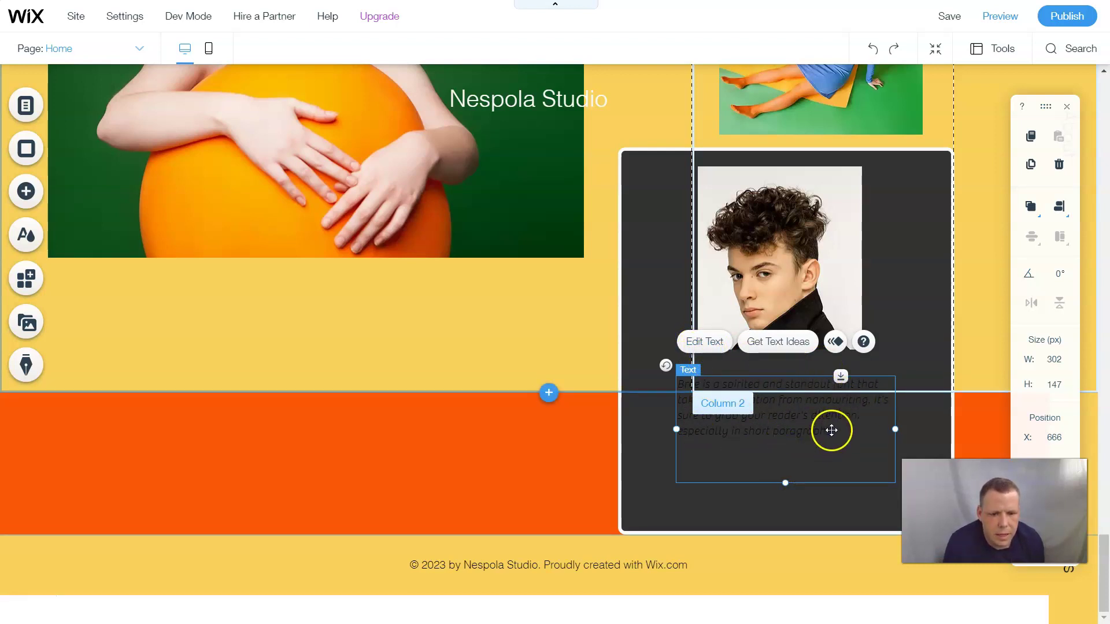
{"action": "mouse_move", "coordinate": [832, 430]}
{"action": "left_mouse_down"}
{"action": "mouse_move", "coordinate": [788, 426]}
{"action": "mouse_move", "coordinate": [817, 434]}
{"action": "left_mouse_up"}
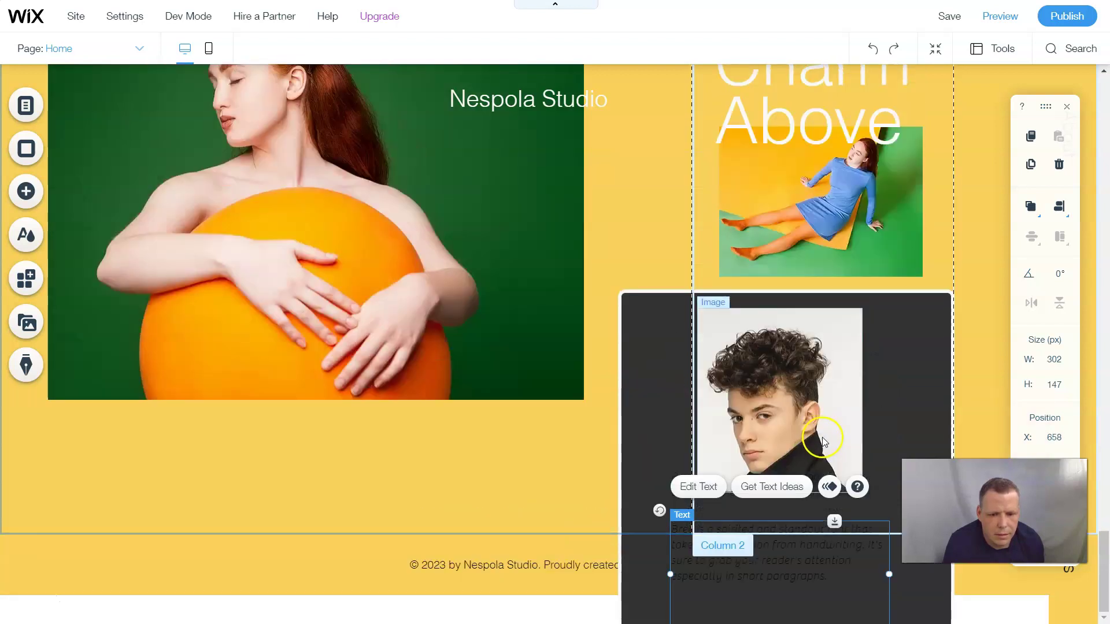
{"action": "double_click", "coordinate": [792, 559]}
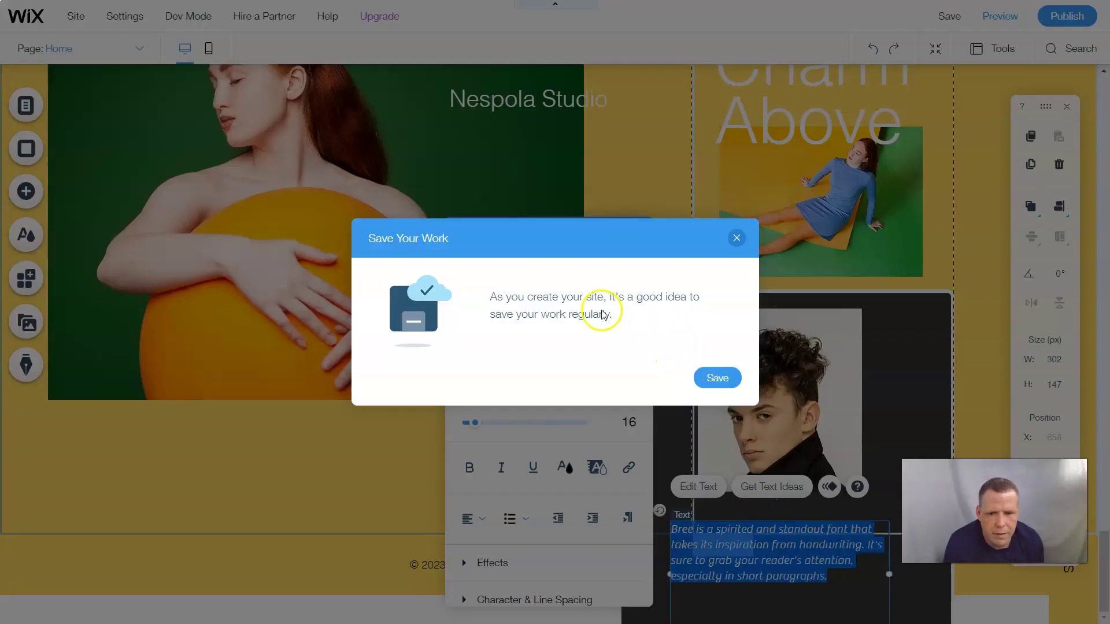
Save the site under the free Wix.com domain with the address ending my-site-6 and dismiss the confirmation.
{"action": "left_click", "coordinate": [718, 377]}
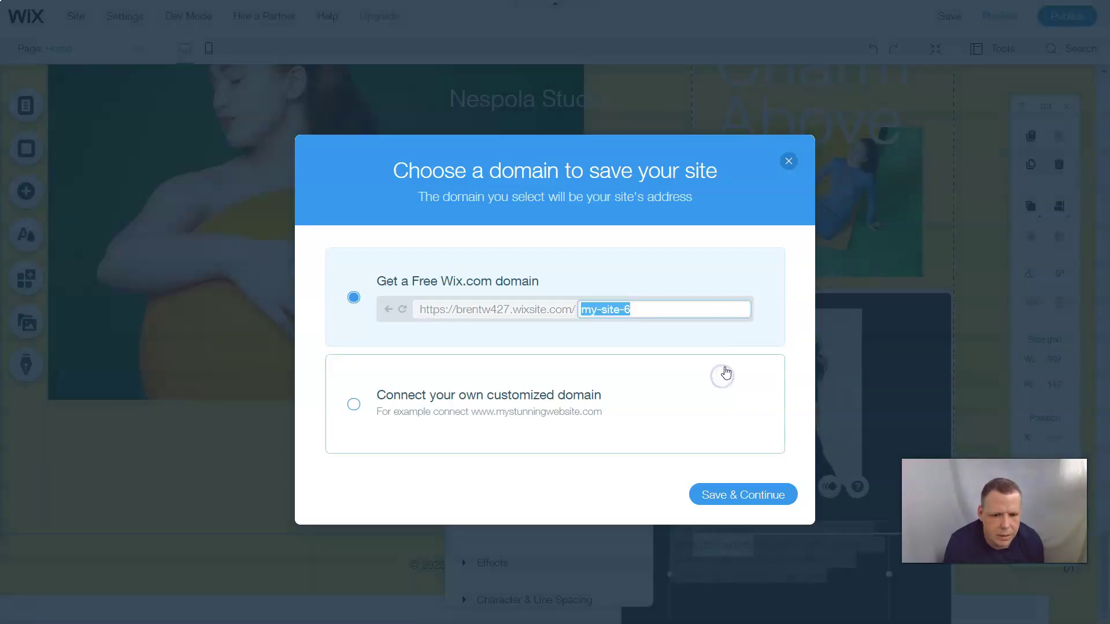
{"action": "left_click", "coordinate": [760, 507]}
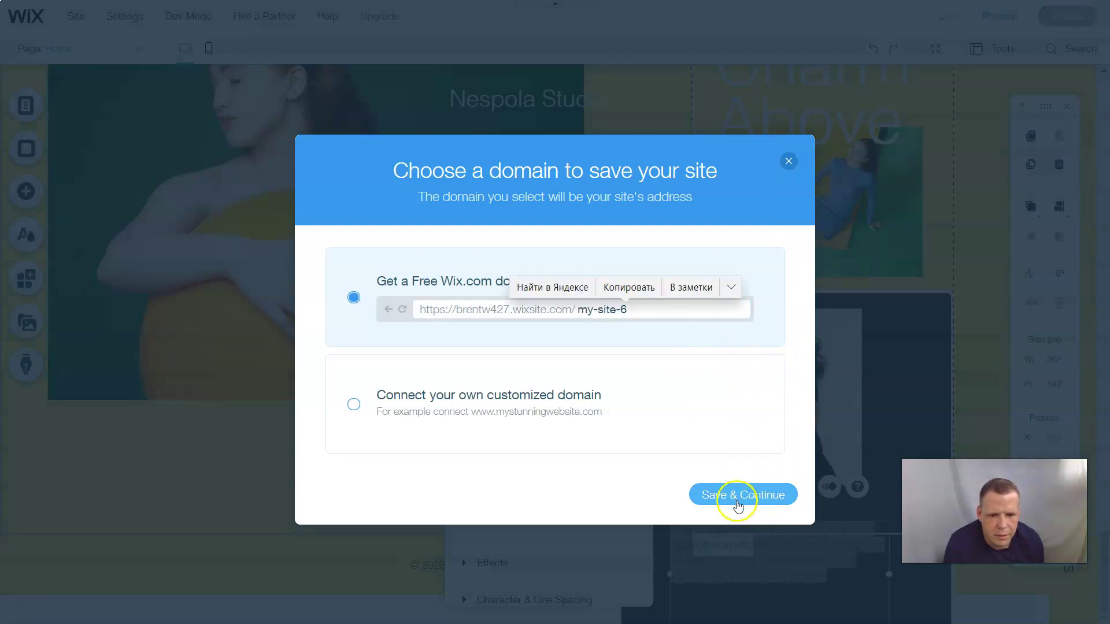
{"action": "left_click", "coordinate": [737, 503]}
{"action": "left_click", "coordinate": [778, 561]}
{"action": "double_click", "coordinate": [776, 560]}
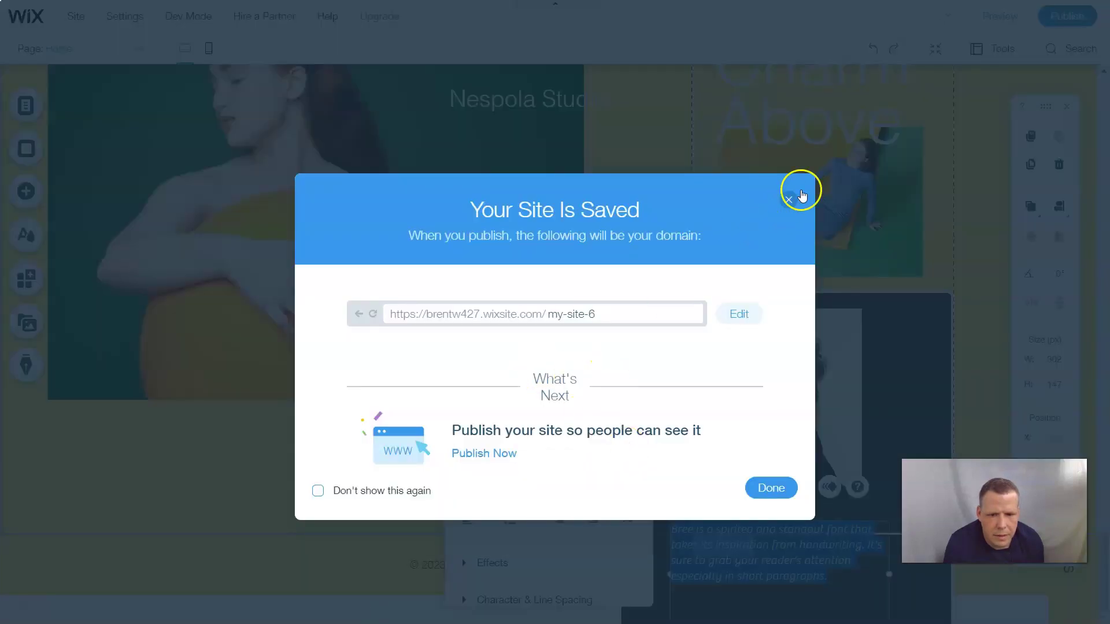
{"action": "left_click", "coordinate": [787, 200]}
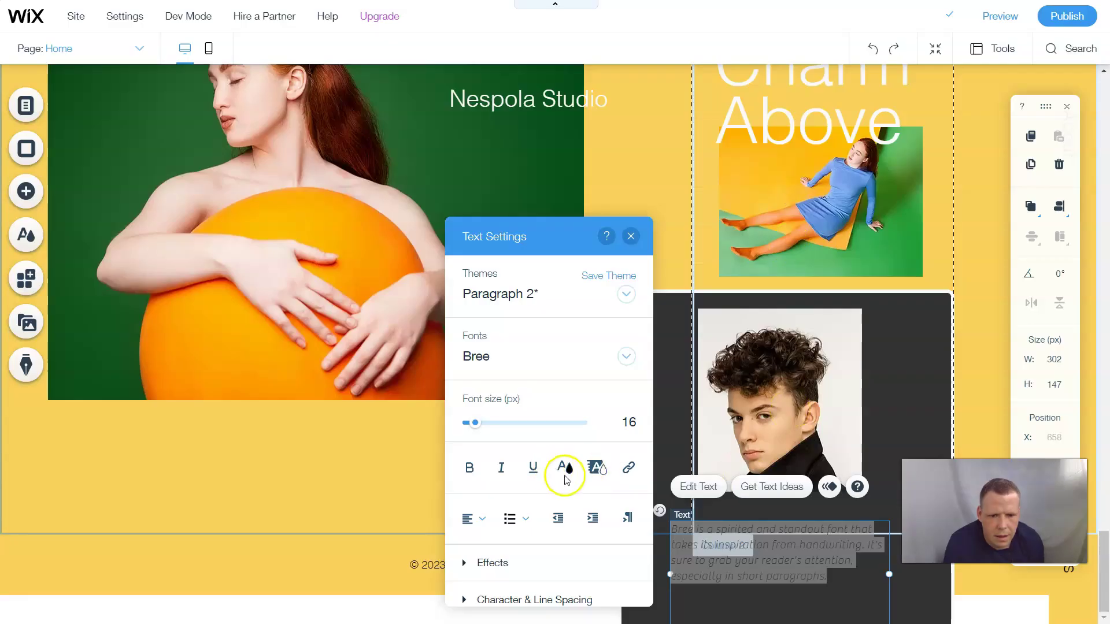
Format the paragraph text as bold and italic in the white theme color #FAFAFA and increase its font size slightly.
{"action": "left_click", "coordinate": [469, 467]}
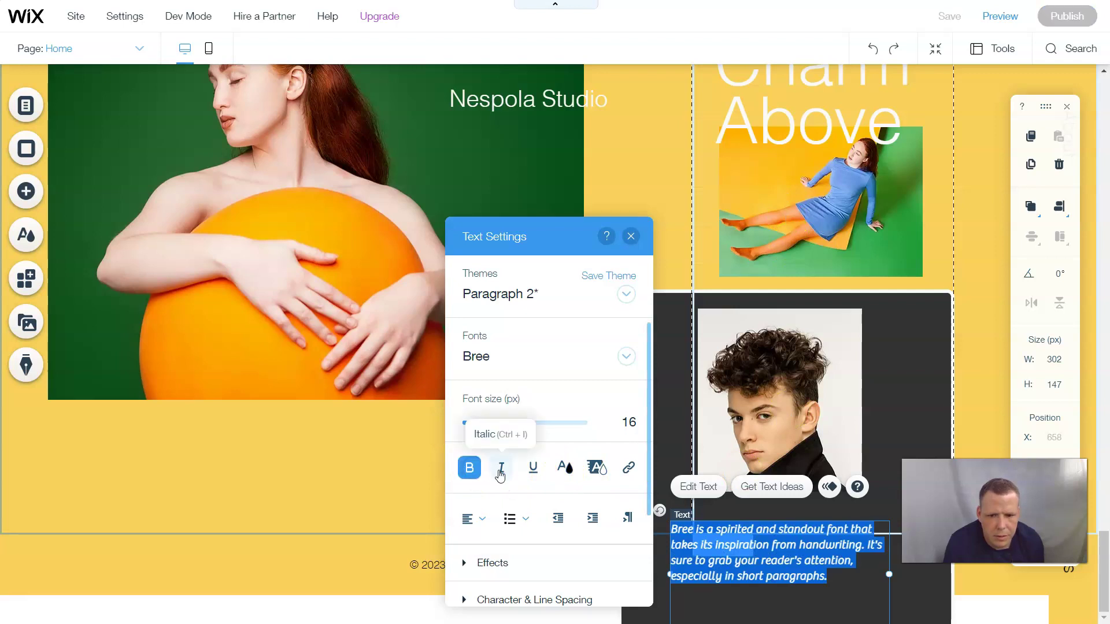
{"action": "left_click", "coordinate": [501, 472]}
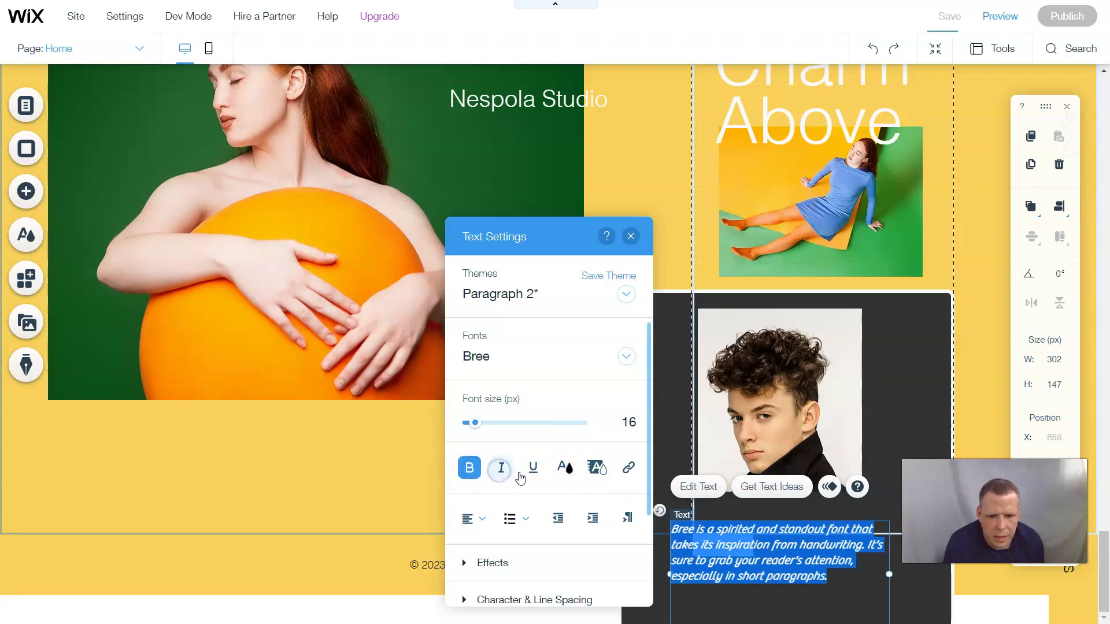
{"action": "left_click", "coordinate": [566, 470]}
{"action": "left_click", "coordinate": [460, 345]}
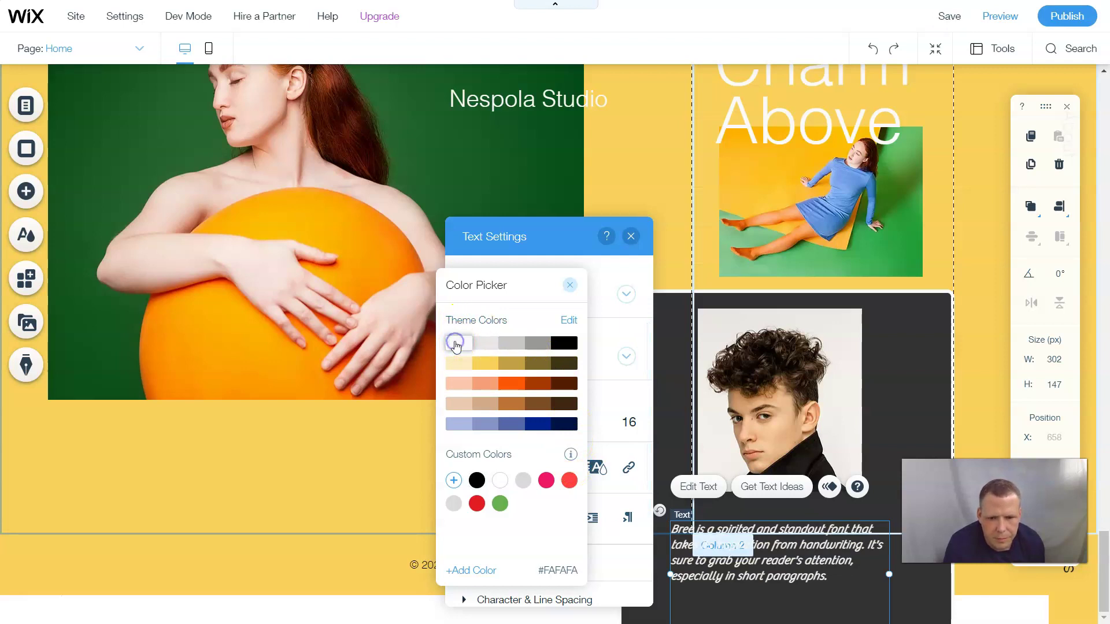
{"action": "left_click", "coordinate": [478, 347]}
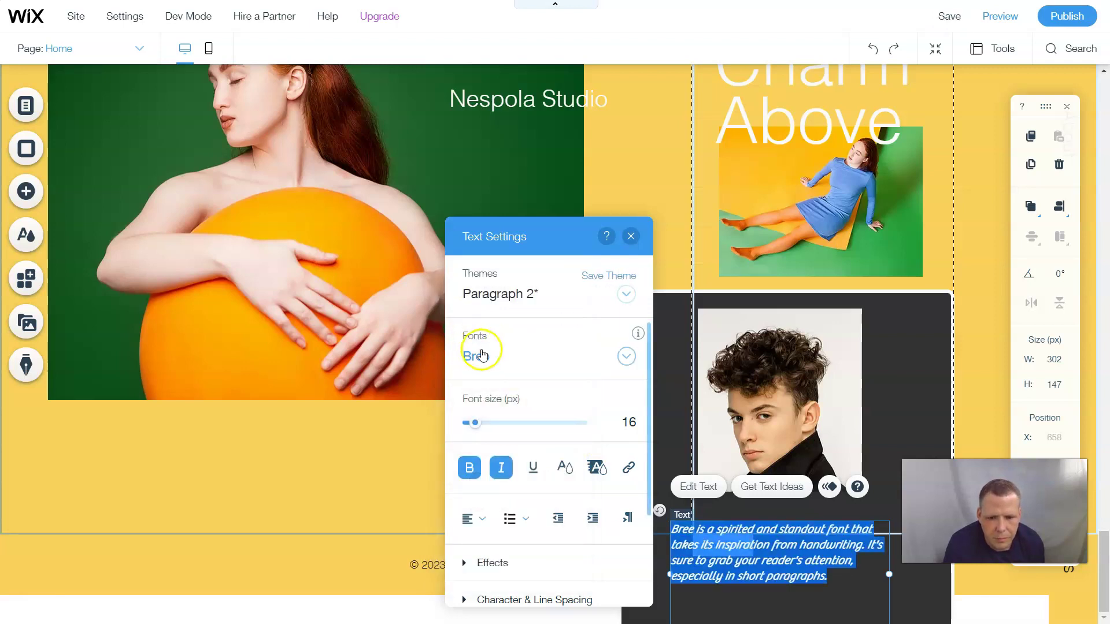
{"action": "left_click", "coordinate": [486, 423]}
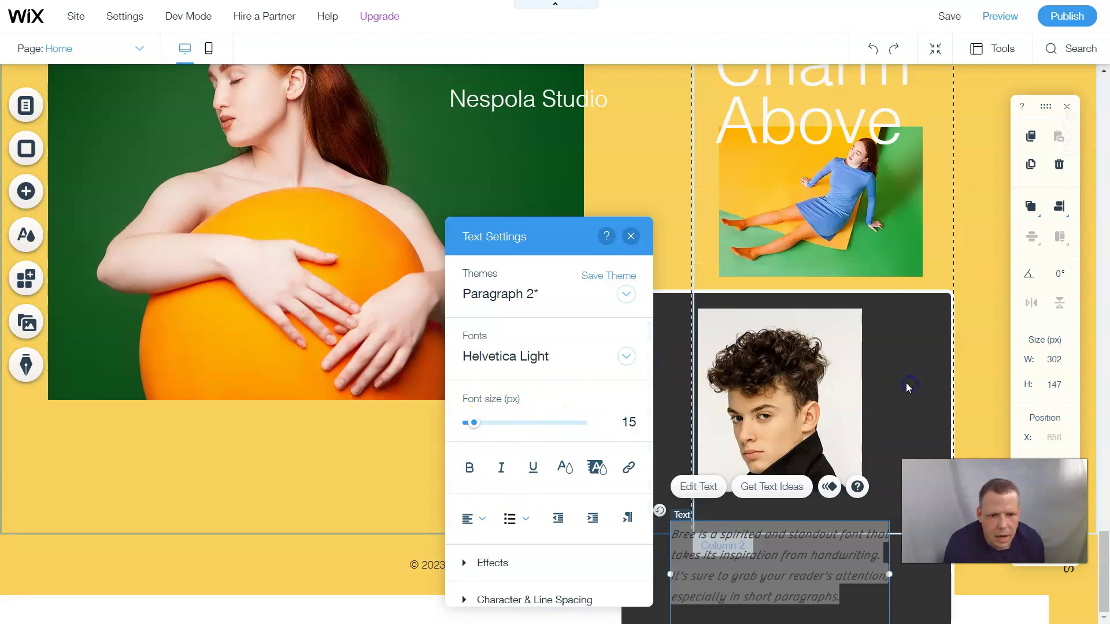
{"action": "left_click", "coordinate": [908, 387]}
Move the Charm Above heading on slide 1 of the slideshow to about X 743, Y 4295, just above the picture.
{"action": "scroll", "coordinate": [797, 327], "scroll_direction": "up", "scroll_amount": 5}
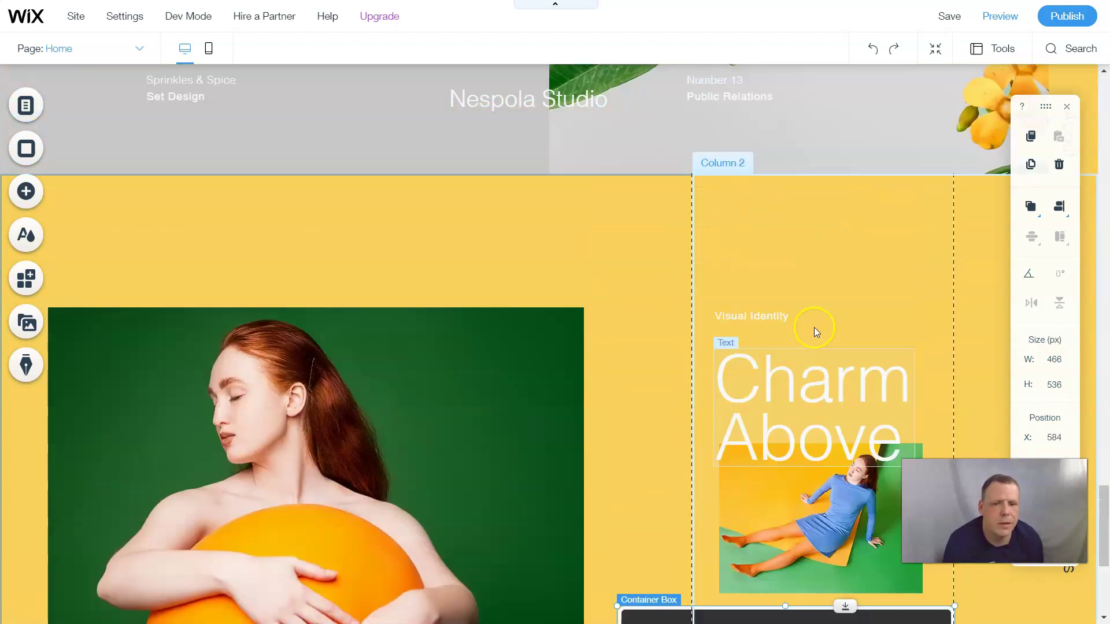
{"action": "scroll", "coordinate": [769, 307], "scroll_direction": "up", "scroll_amount": 8}
{"action": "scroll", "coordinate": [720, 300], "scroll_direction": "down", "scroll_amount": 8}
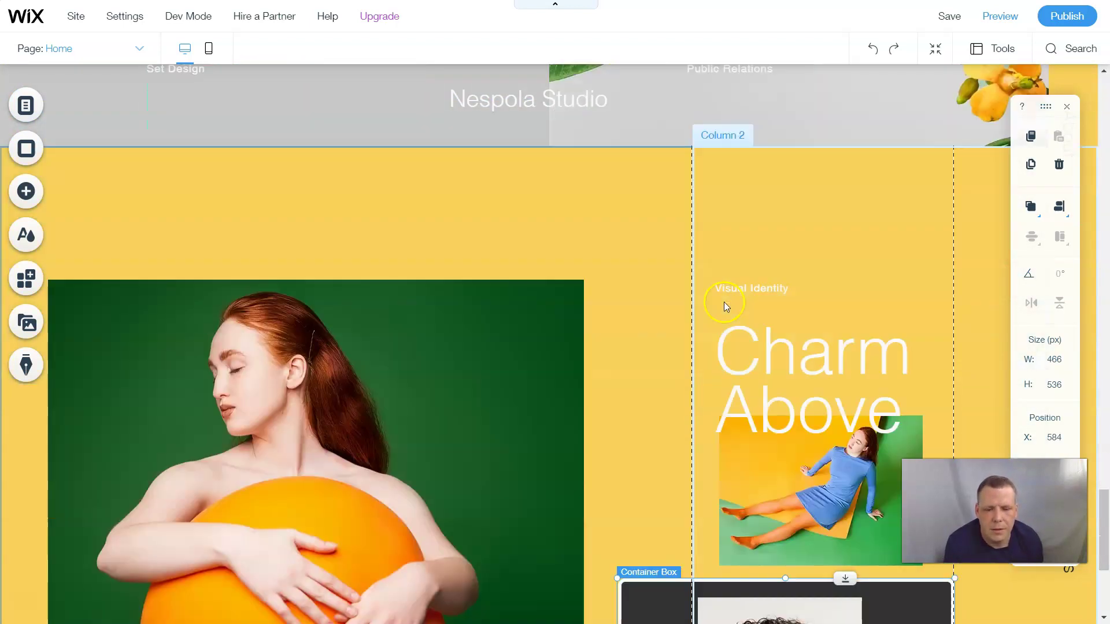
{"action": "scroll", "coordinate": [724, 301], "scroll_direction": "down", "scroll_amount": 5}
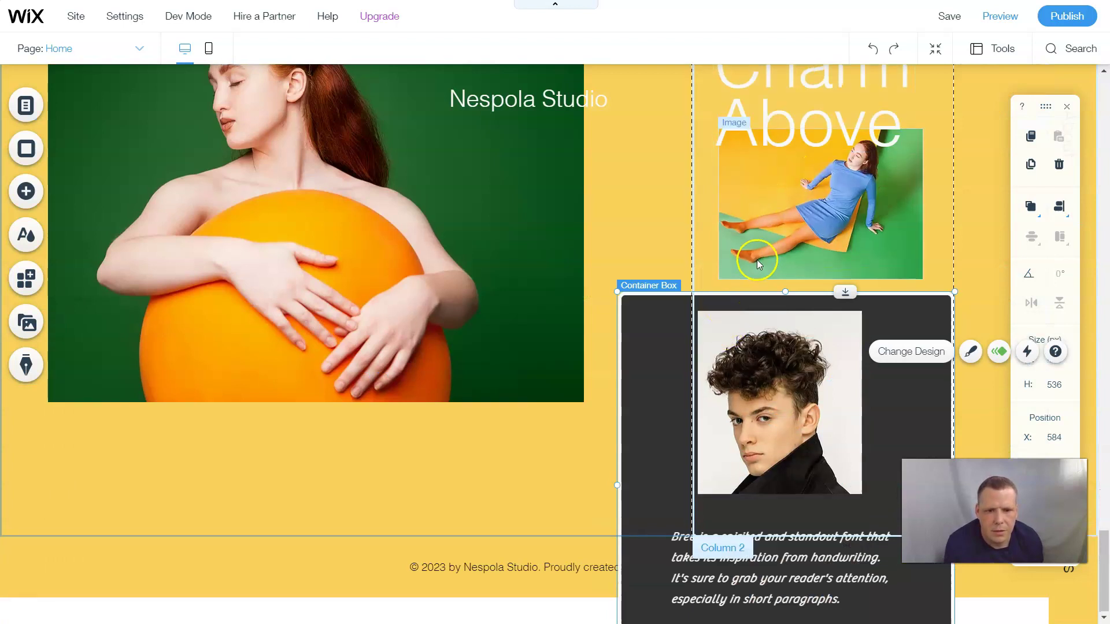
{"action": "scroll", "coordinate": [772, 232], "scroll_direction": "up", "scroll_amount": 5}
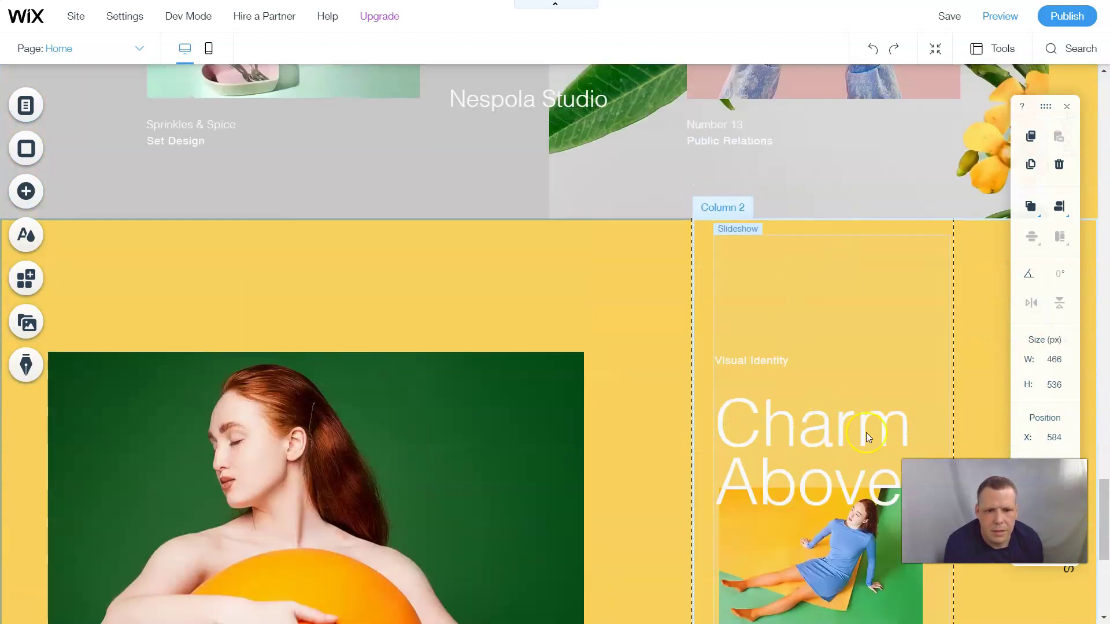
{"action": "left_click", "coordinate": [846, 454]}
{"action": "left_click_drag", "start_coordinate": [846, 453], "coordinate": [860, 430]}
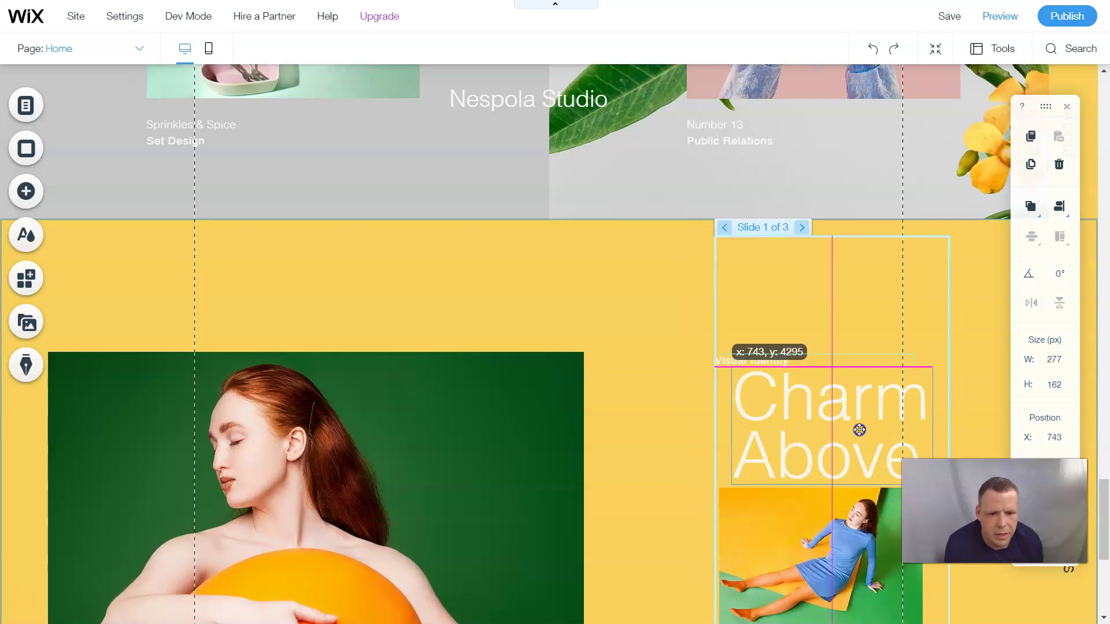
{"action": "left_click_drag", "start_coordinate": [850, 378], "coordinate": [850, 379]}
Switch the slideshow to slide 2 and enlarge the headshot in the dark container box to about 267 by 293 px.
{"action": "scroll", "coordinate": [644, 448], "scroll_direction": "down", "scroll_amount": 6}
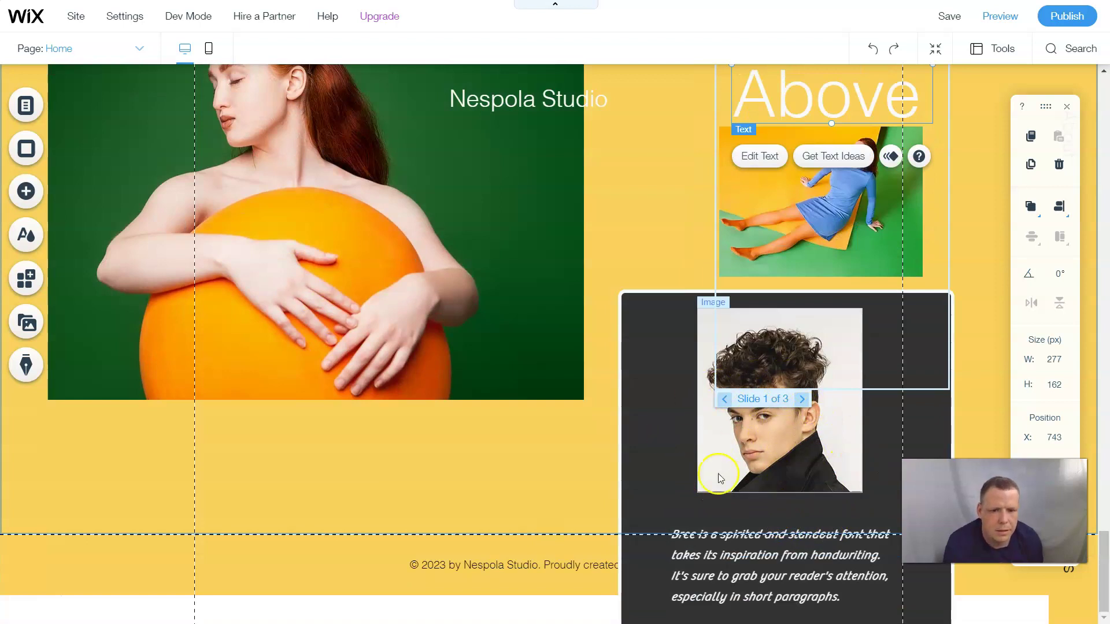
{"action": "left_click", "coordinate": [803, 399]}
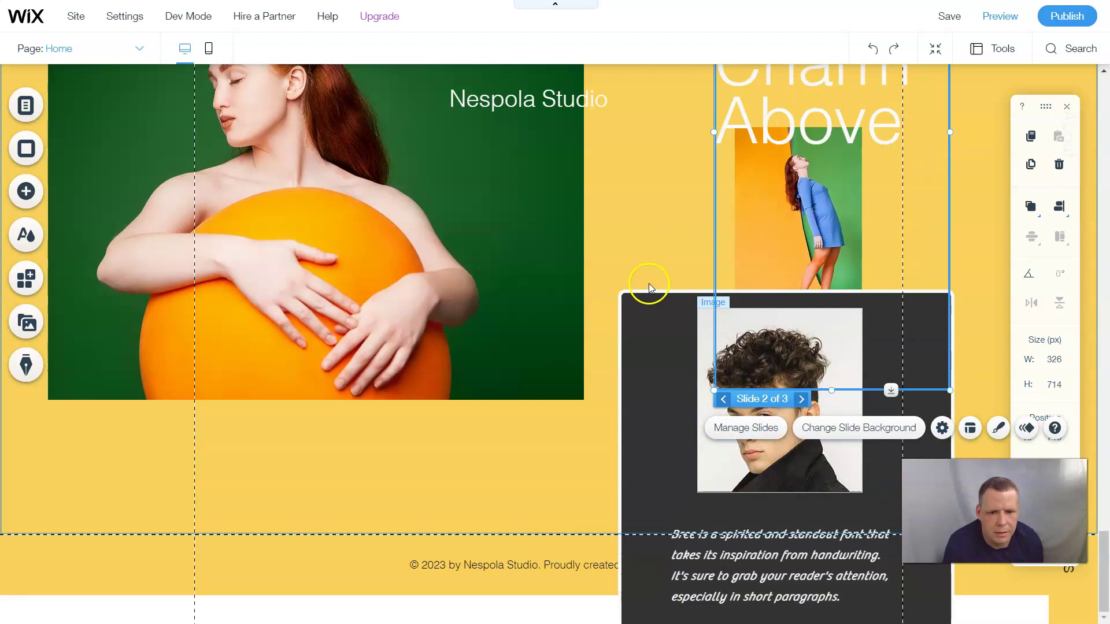
{"action": "left_click", "coordinate": [679, 349]}
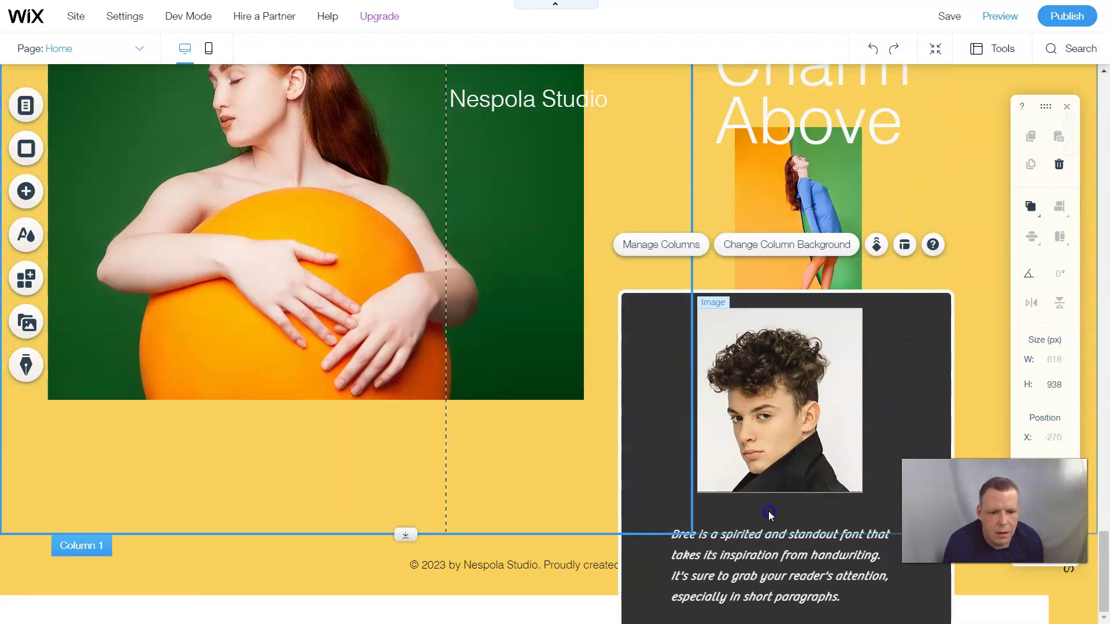
{"action": "left_click", "coordinate": [703, 515]}
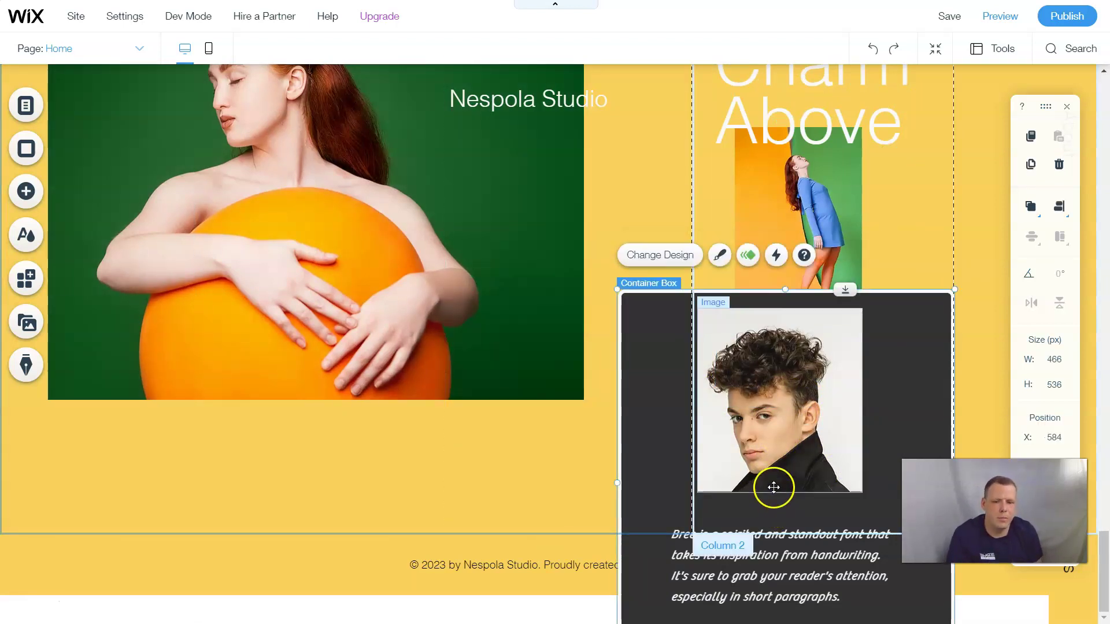
{"action": "left_click", "coordinate": [775, 490]}
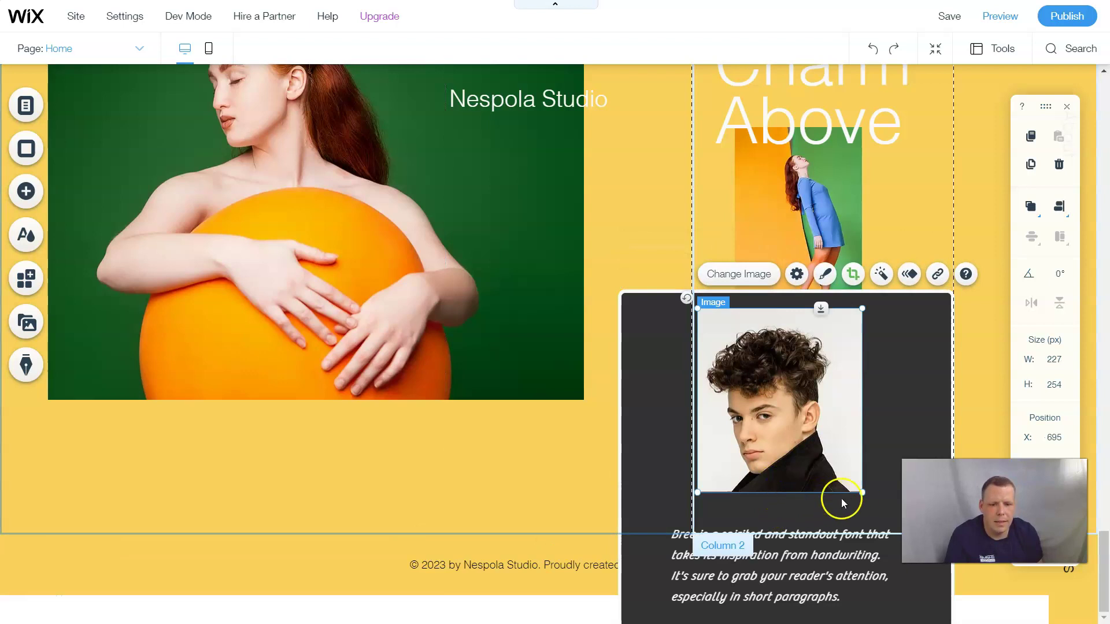
{"action": "left_click_drag", "start_coordinate": [863, 492], "coordinate": [901, 530]}
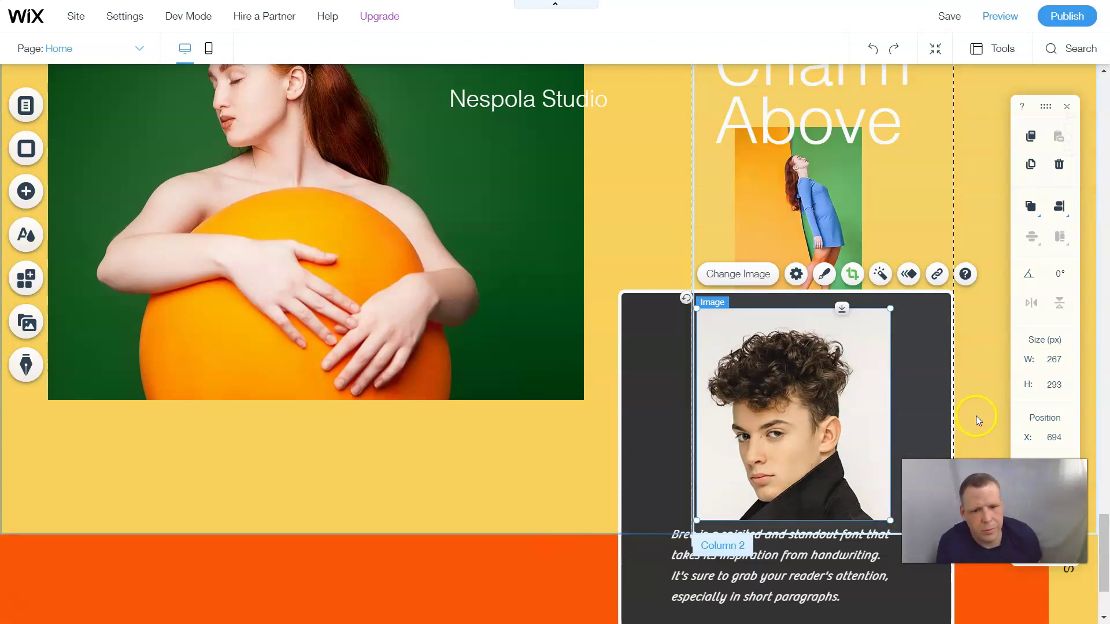
Move the paragraph text slightly lower in the dark container box, clear of the headshot, at about X 677.
{"action": "scroll", "coordinate": [979, 415], "scroll_direction": "down", "scroll_amount": 3}
{"action": "left_click", "coordinate": [795, 408]}
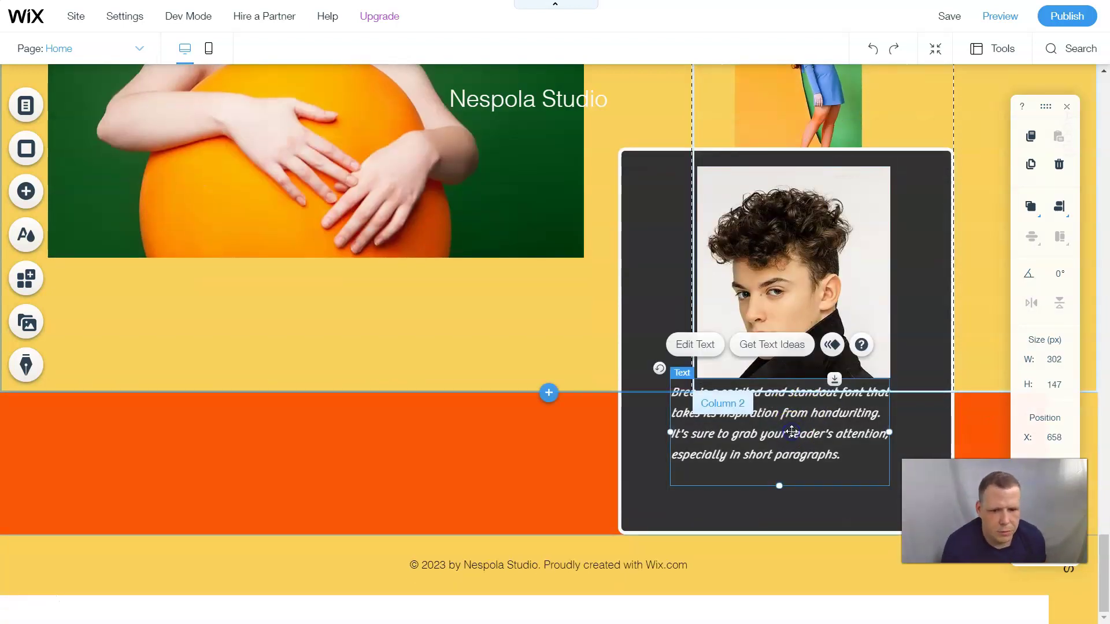
{"action": "left_click_drag", "start_coordinate": [794, 433], "coordinate": [811, 455]}
{"action": "scroll", "coordinate": [517, 390], "scroll_direction": "up", "scroll_amount": 3}
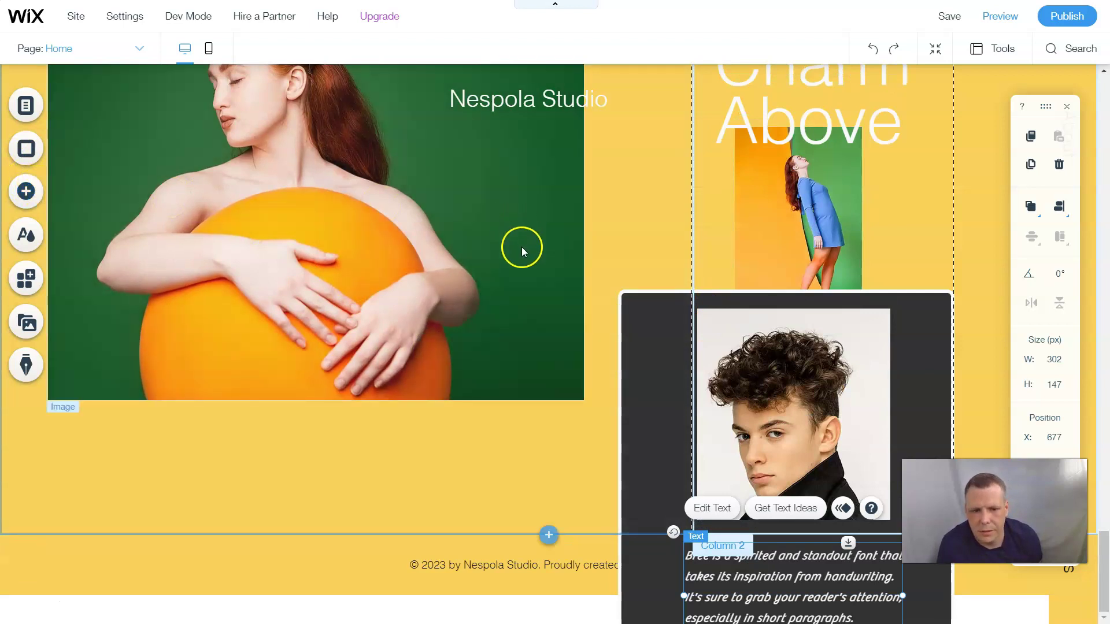
Add a new blank page to the site.
{"action": "left_click", "coordinate": [80, 108]}
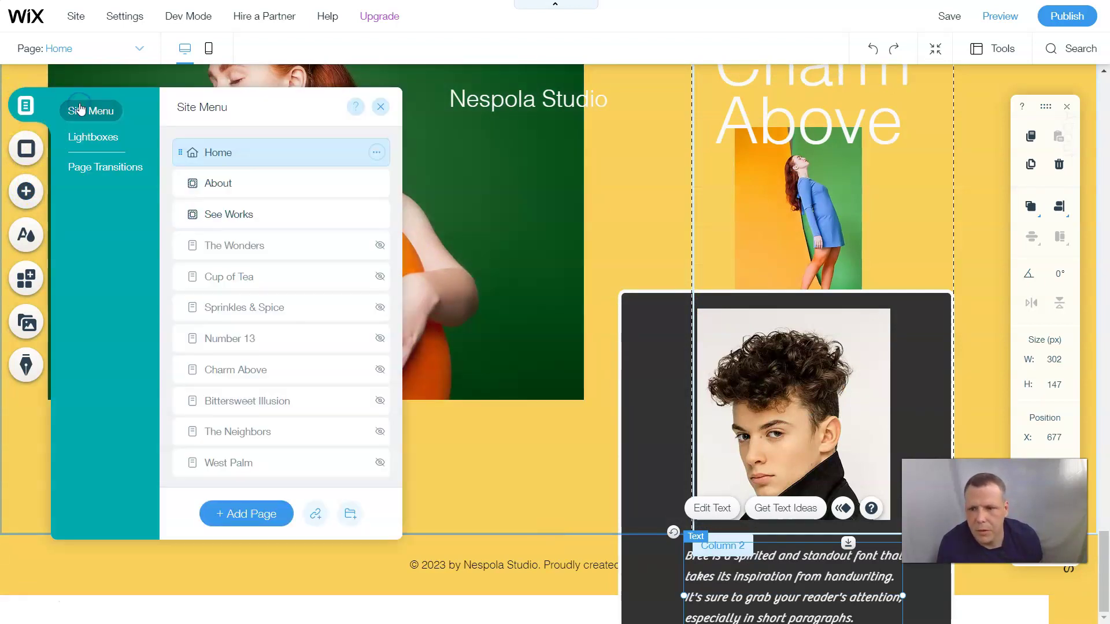
{"action": "left_click", "coordinate": [263, 517]}
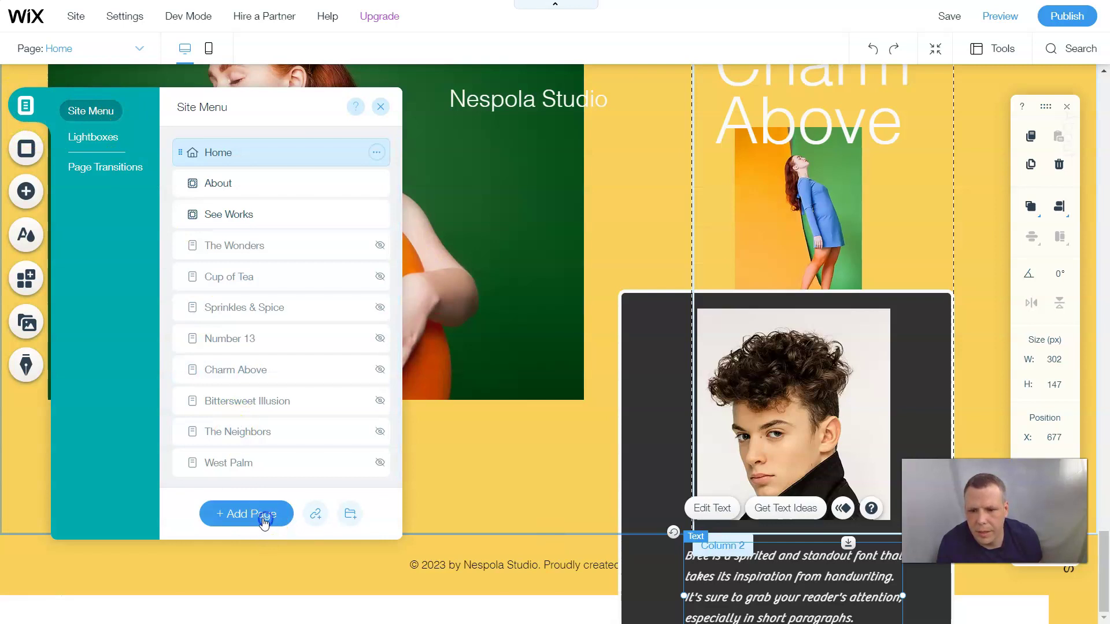
{"action": "left_click", "coordinate": [102, 88]}
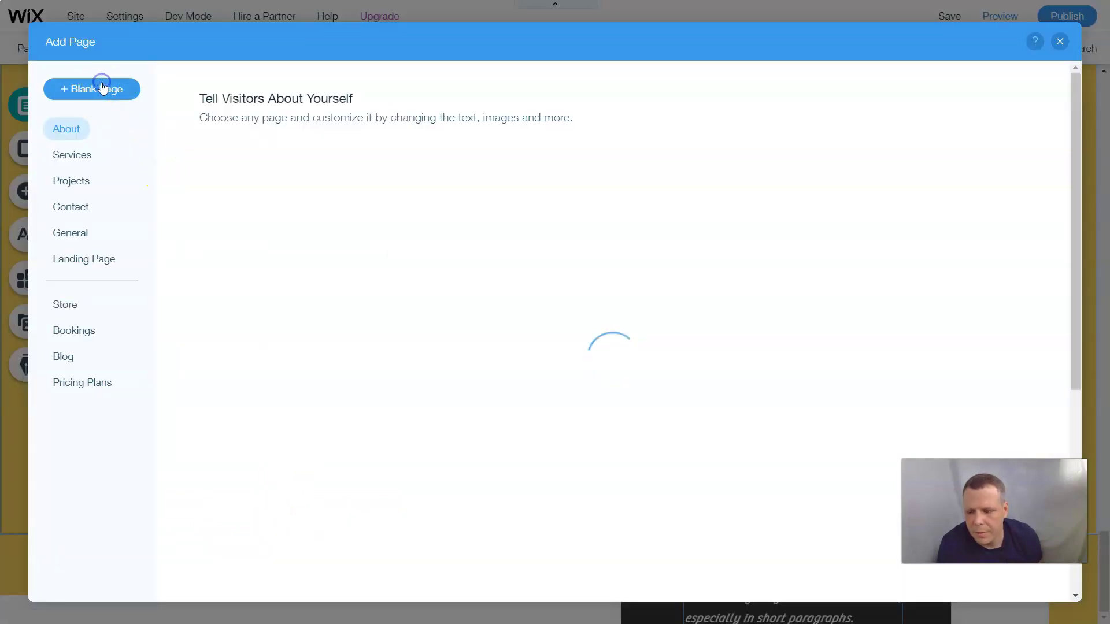
{"action": "key", "text": "Escape"}
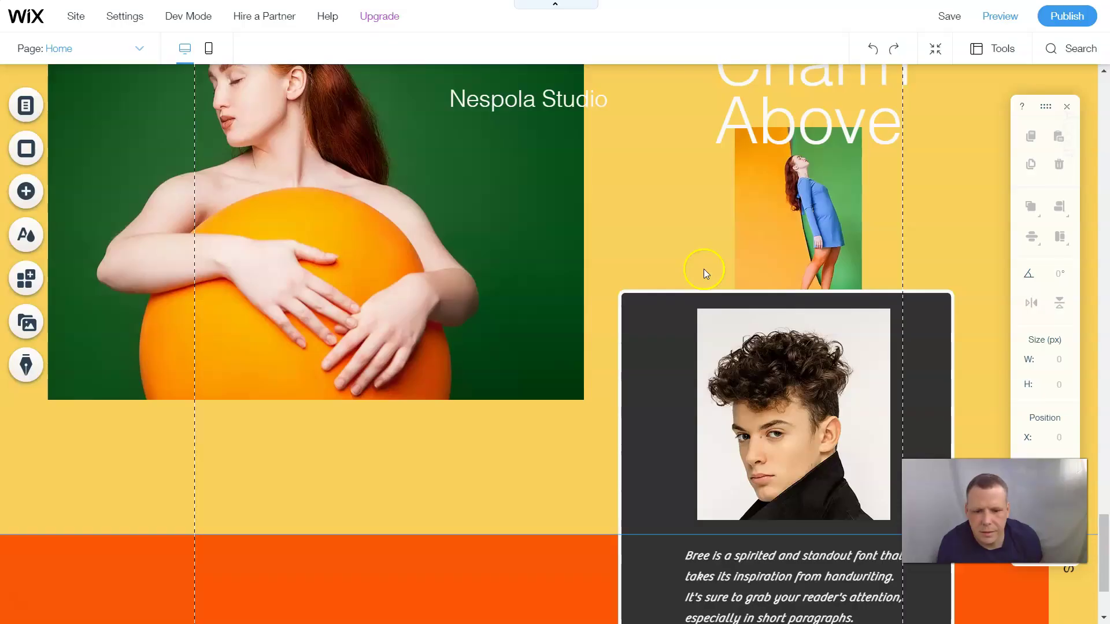
{"action": "scroll", "coordinate": [793, 294], "scroll_direction": "down", "scroll_amount": 10}
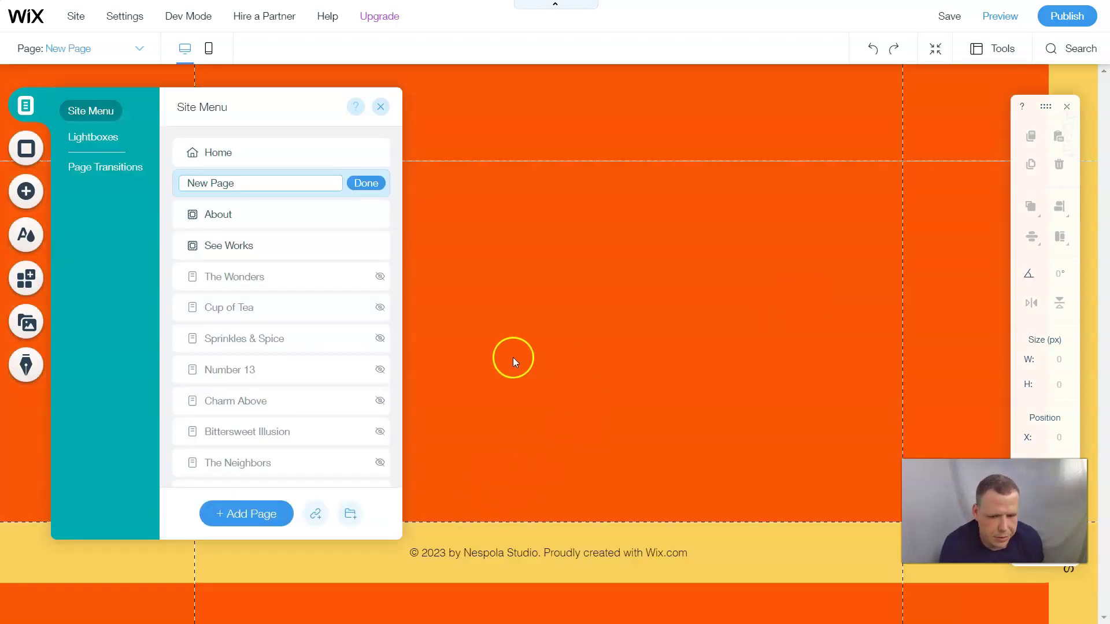
Name the new page BOXES and close the site's page list.
{"action": "left_click", "coordinate": [257, 186]}
{"action": "key", "text": "ctrl+a"}
{"action": "key", "text": "BackSpace"}
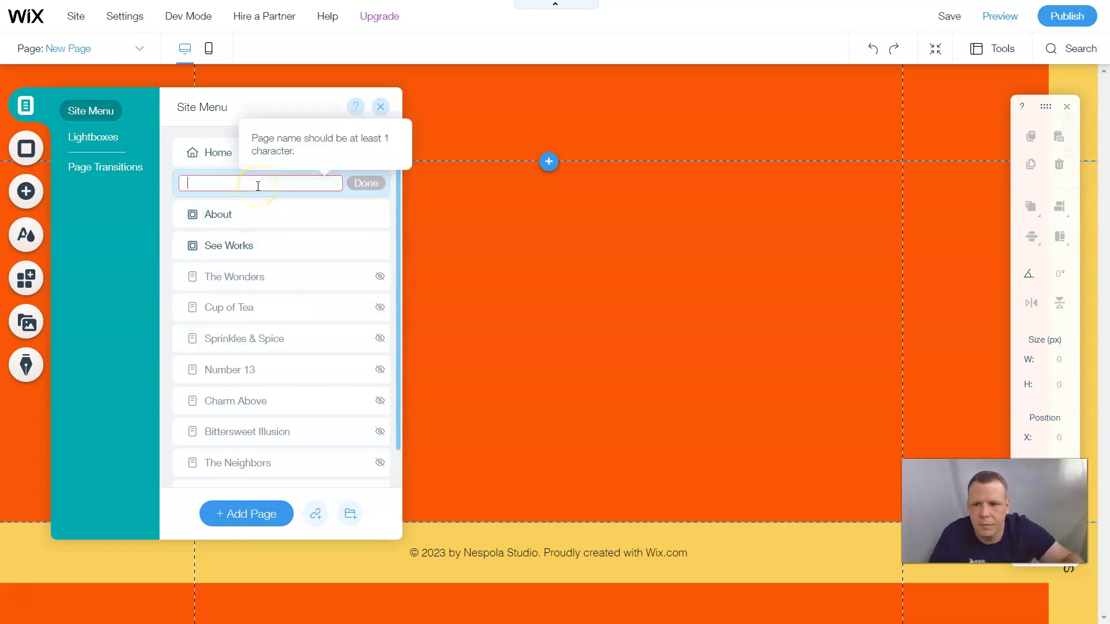
{"action": "type", "text": "BOXES"}
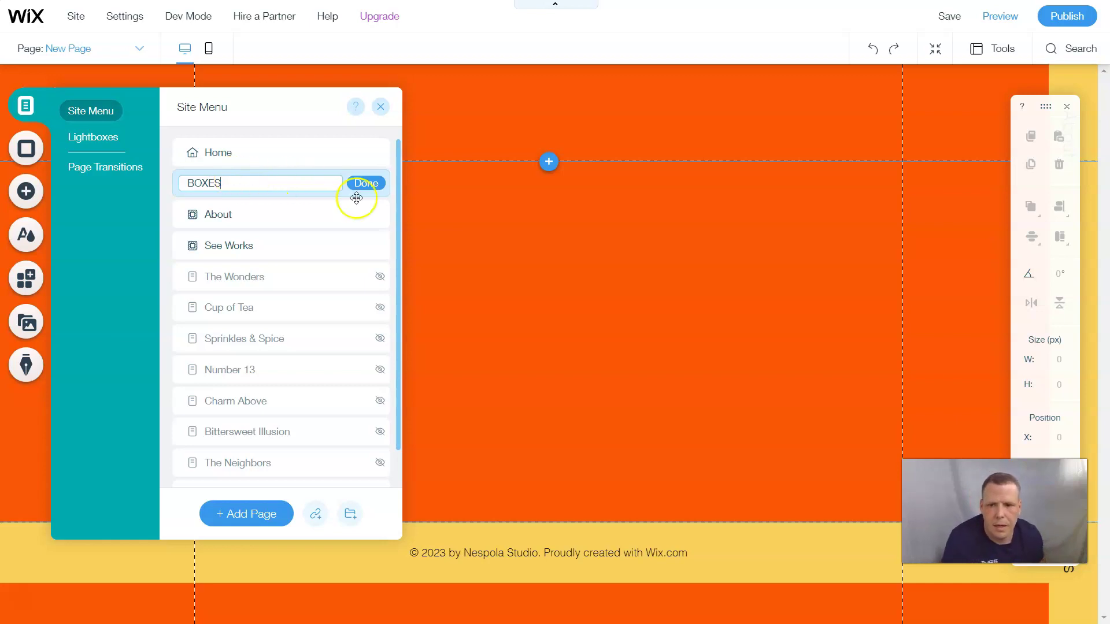
{"action": "left_click", "coordinate": [367, 184]}
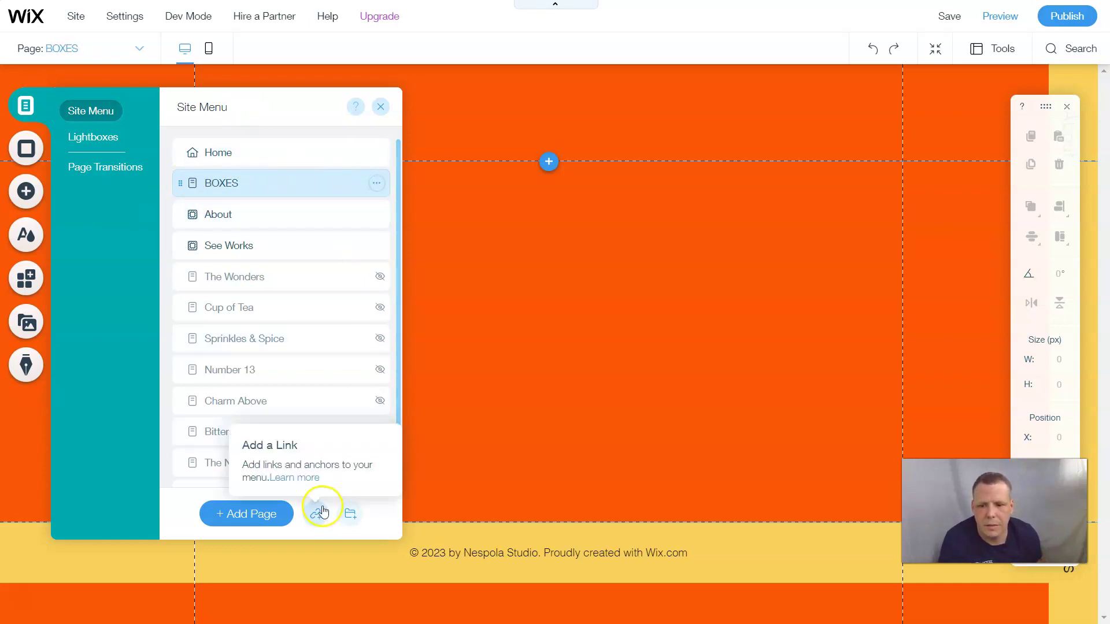
{"action": "left_click", "coordinate": [382, 107]}
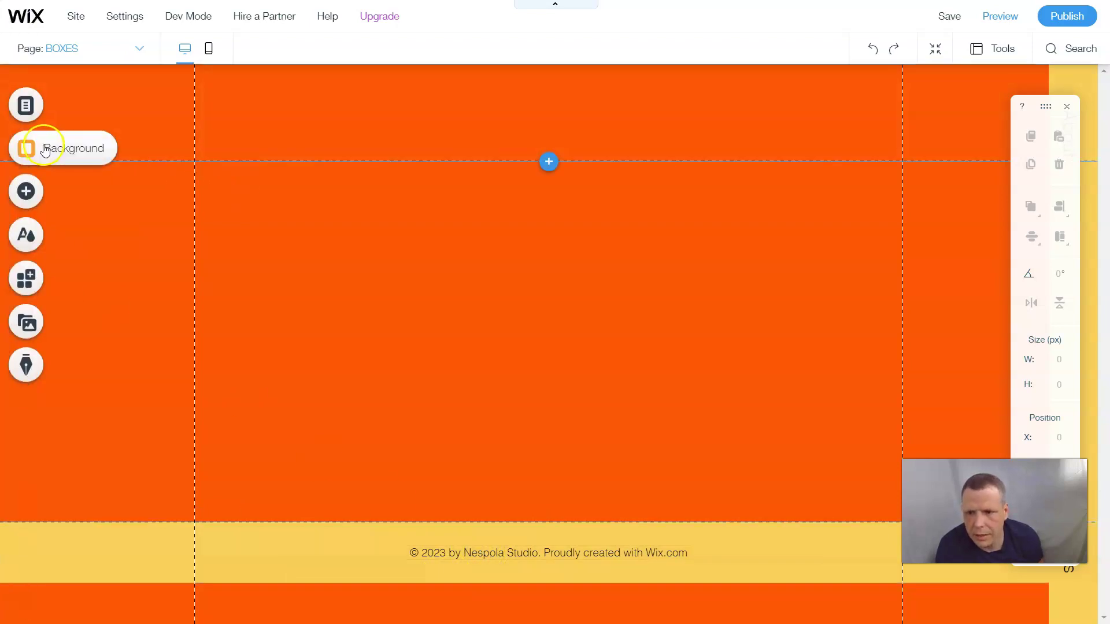
Add the wide lavender container box with one rounded corner to the BOXES page and stretch its height to about 340 px.
{"action": "left_click", "coordinate": [37, 188]}
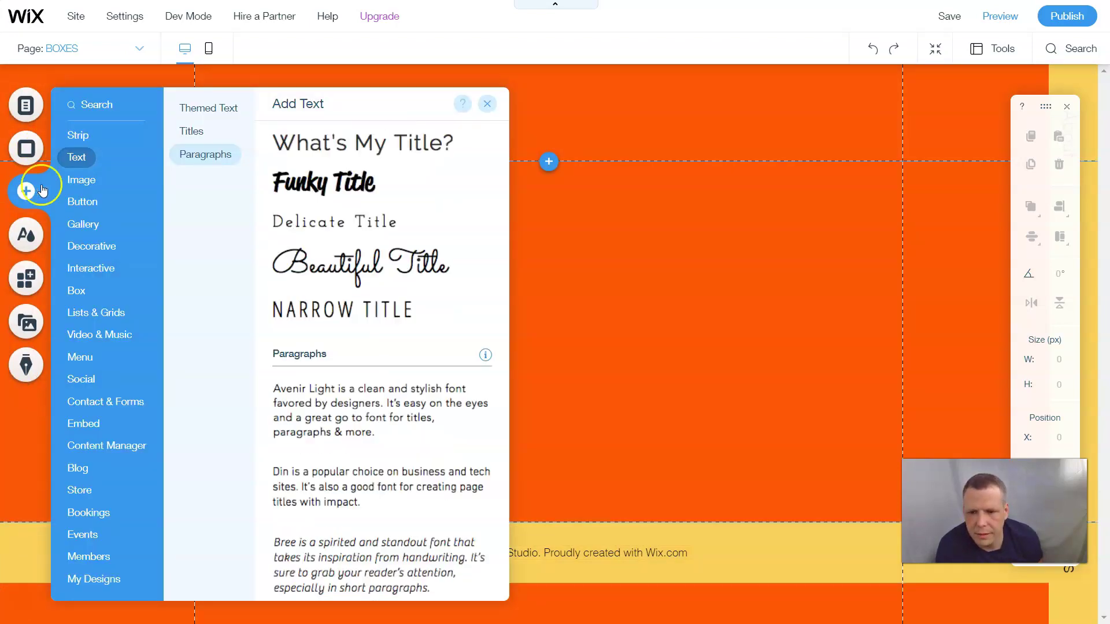
{"action": "left_click", "coordinate": [81, 181]}
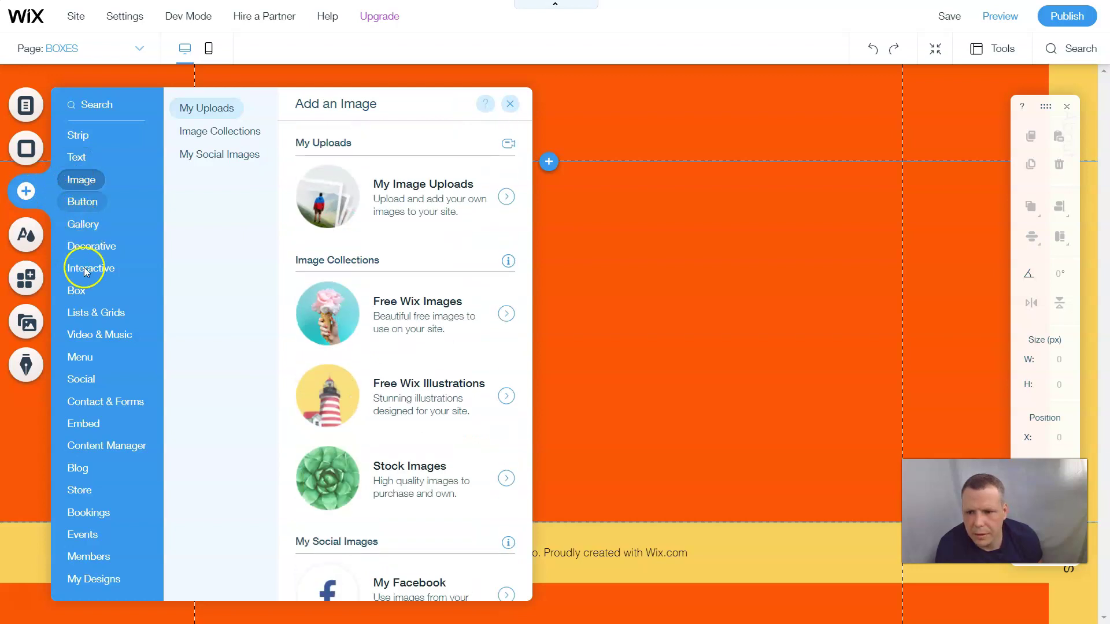
{"action": "left_click", "coordinate": [78, 290]}
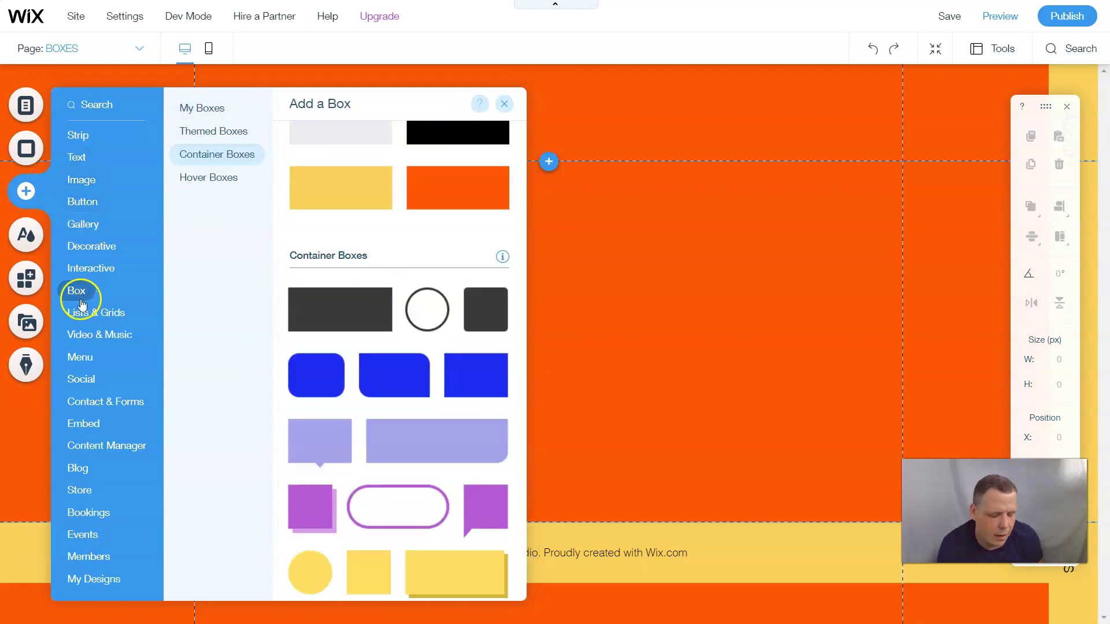
{"action": "left_click", "coordinate": [133, 313]}
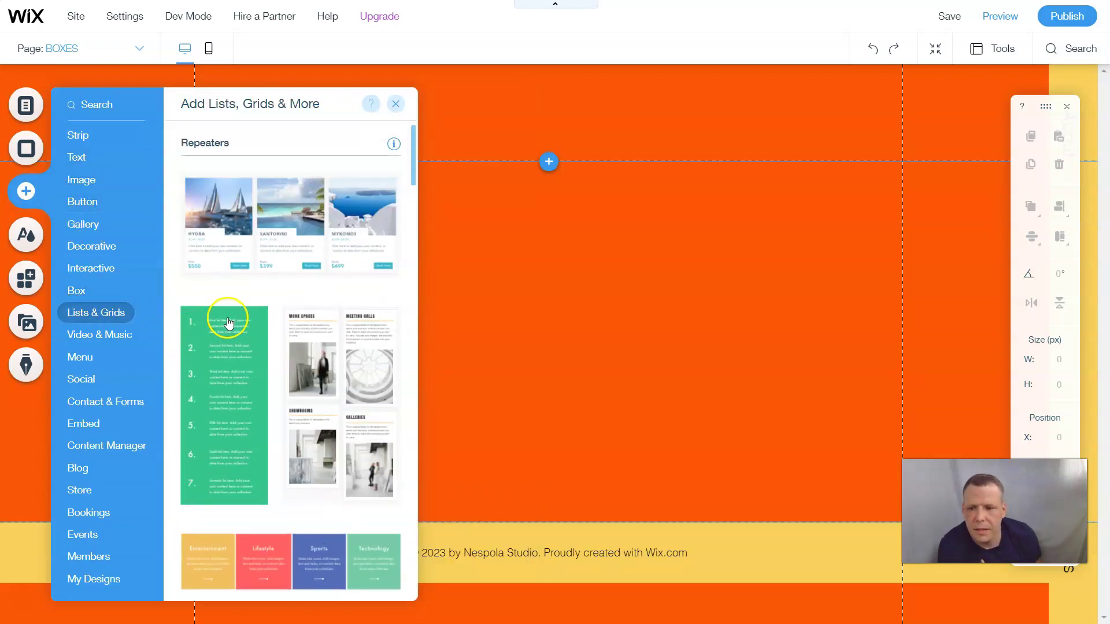
{"action": "left_click", "coordinate": [80, 289]}
{"action": "scroll", "coordinate": [394, 266], "scroll_direction": "down", "scroll_amount": 3}
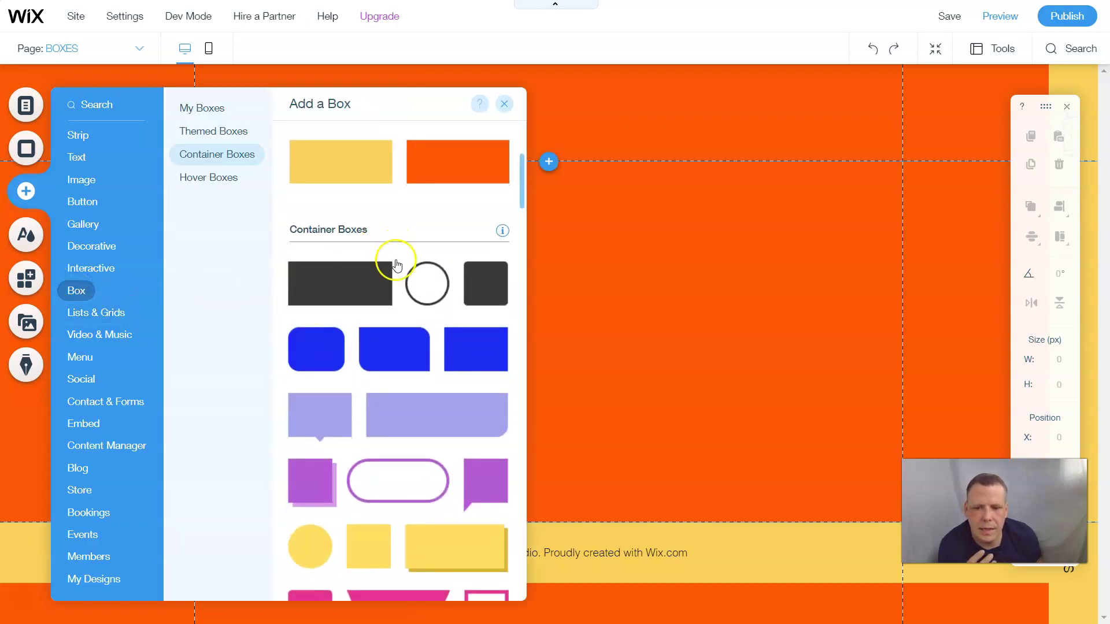
{"action": "scroll", "coordinate": [425, 298], "scroll_direction": "down", "scroll_amount": 10}
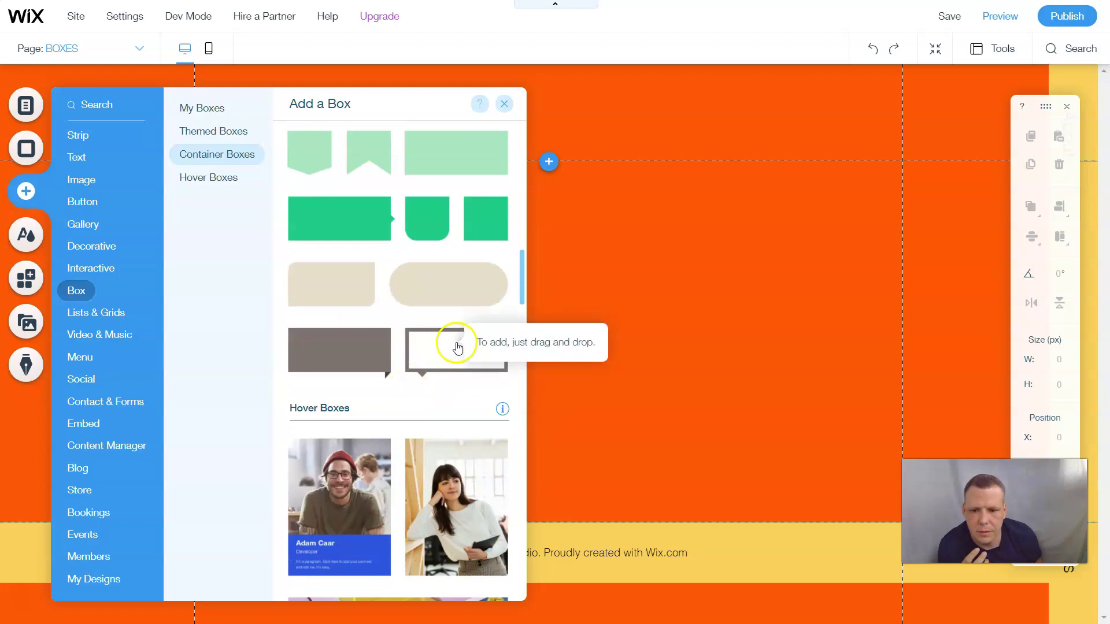
{"action": "scroll", "coordinate": [452, 349], "scroll_direction": "up", "scroll_amount": 5}
{"action": "scroll", "coordinate": [450, 347], "scroll_direction": "up", "scroll_amount": 5}
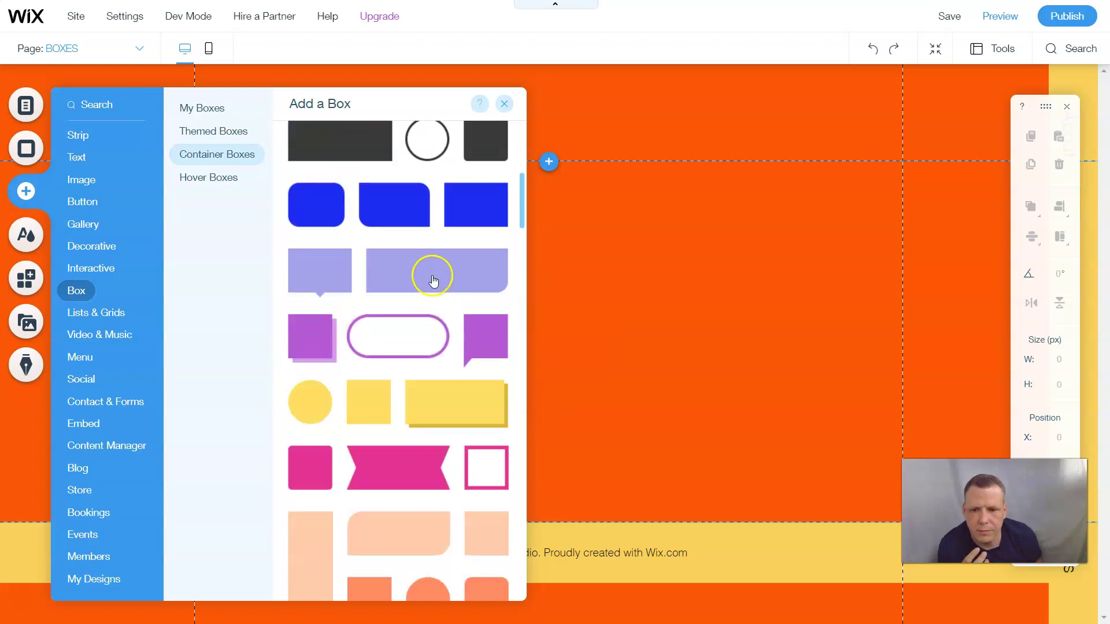
{"action": "left_click", "coordinate": [418, 267]}
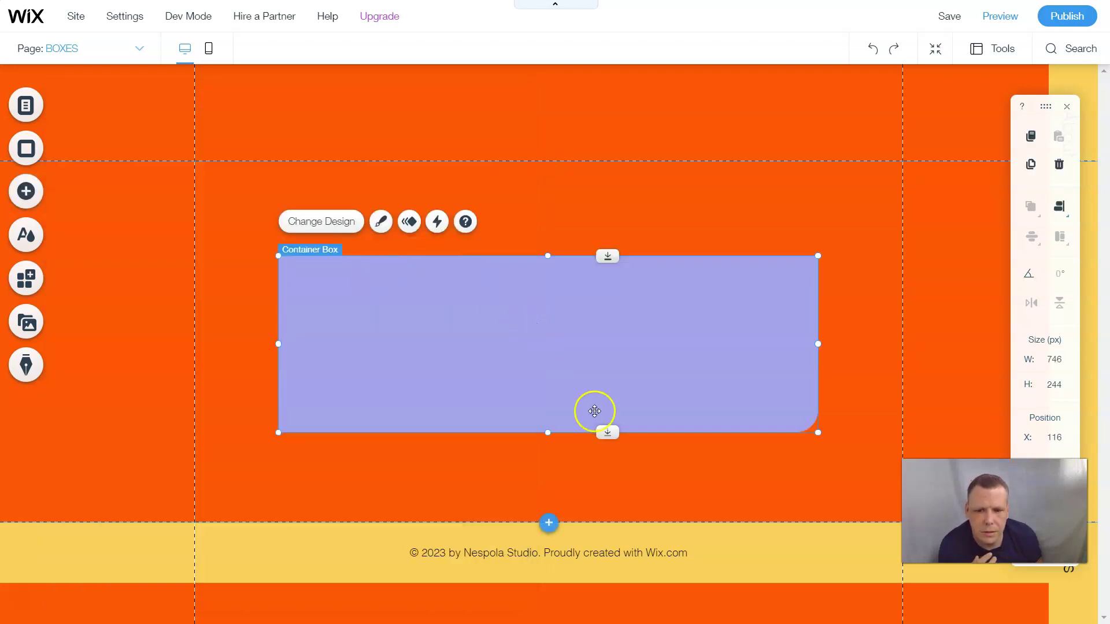
{"action": "left_click_drag", "start_coordinate": [548, 432], "coordinate": [561, 503]}
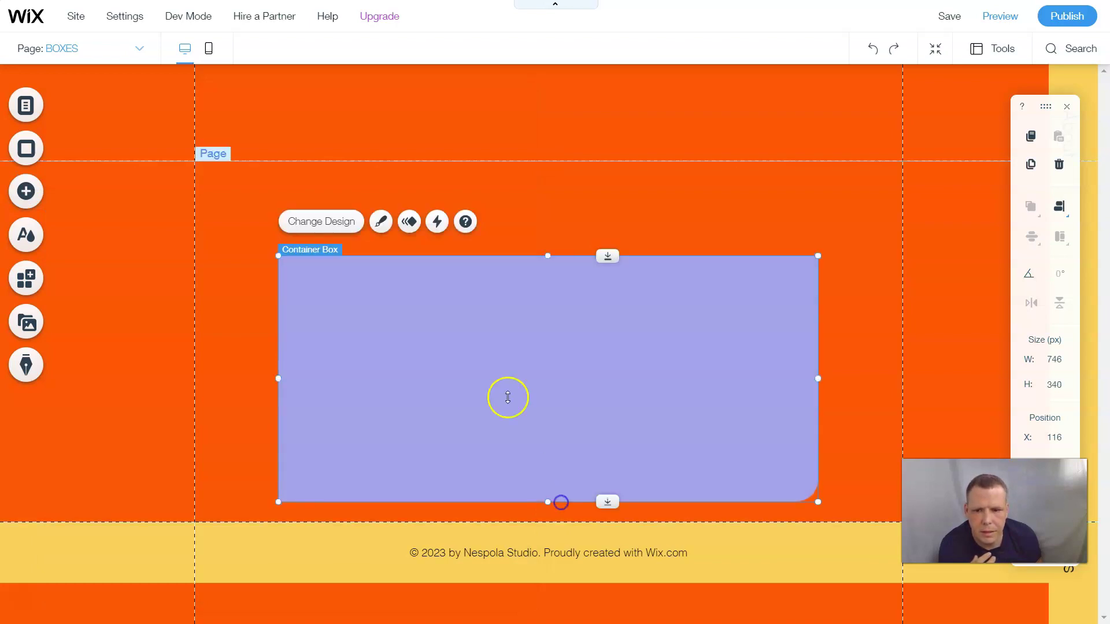
Embed a YouTube single video player in the upper part of the lavender container box, at about X 249.
{"action": "left_click", "coordinate": [36, 197]}
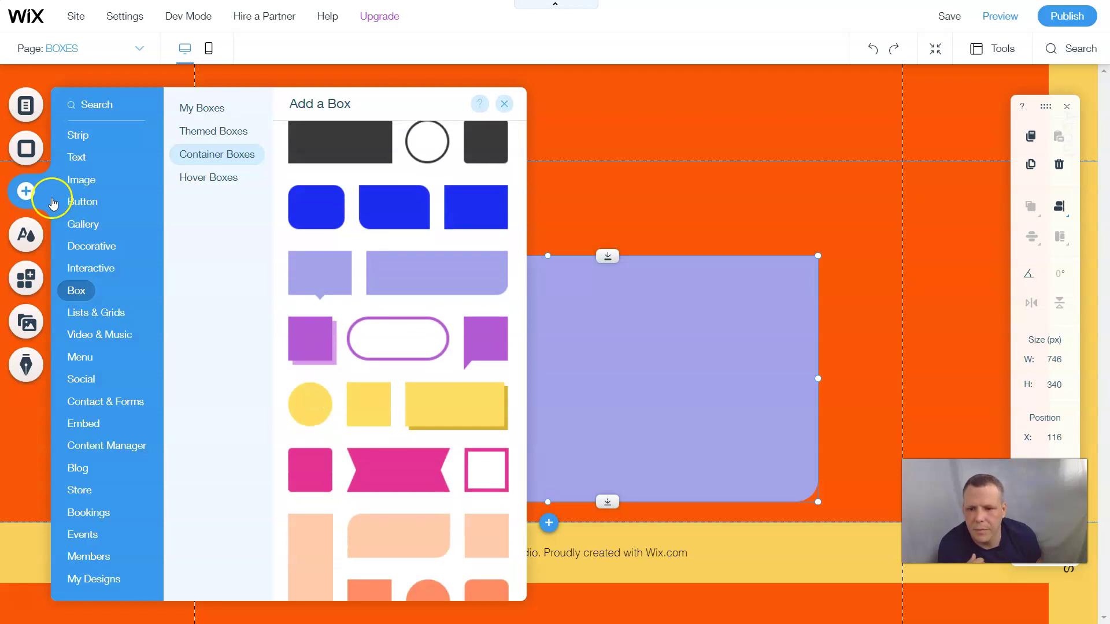
{"action": "left_click", "coordinate": [85, 379]}
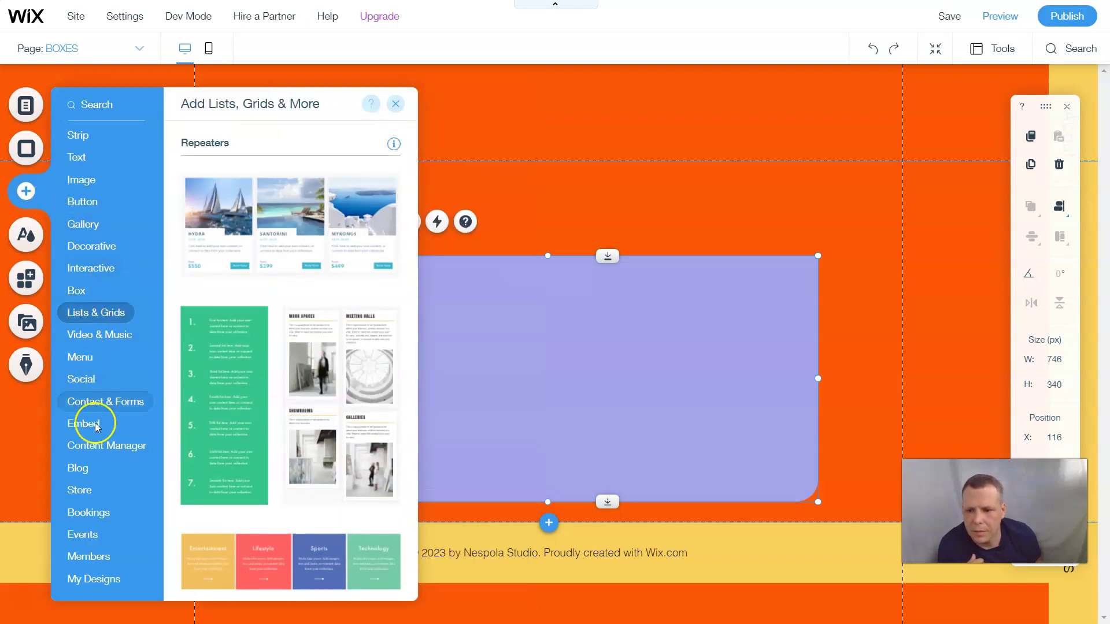
{"action": "mouse_move", "coordinate": [95, 426]}
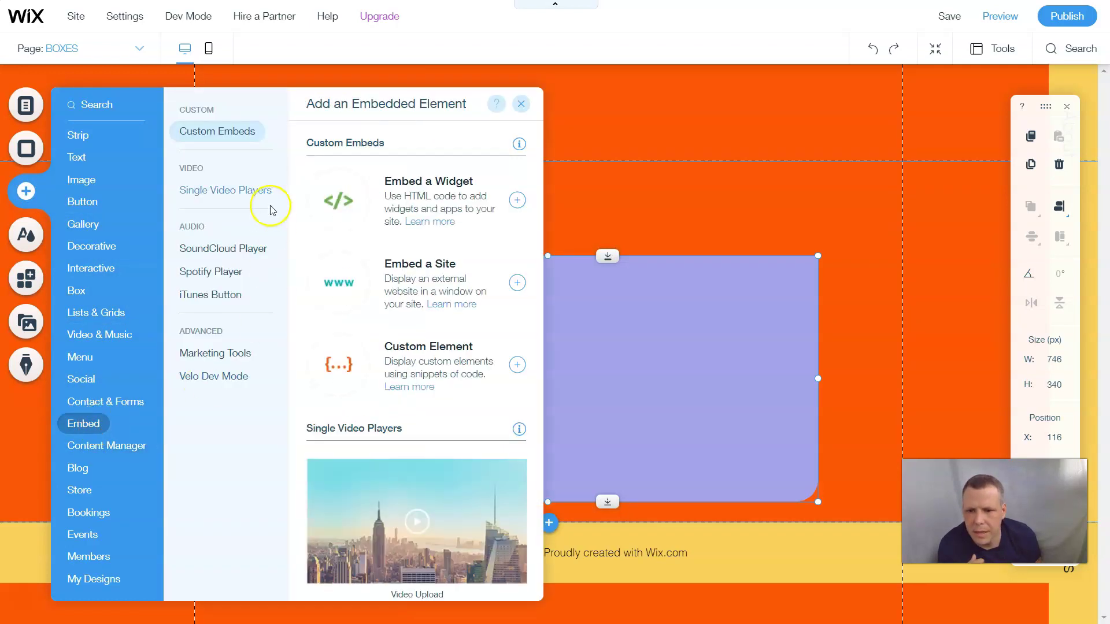
{"action": "left_click", "coordinate": [197, 200]}
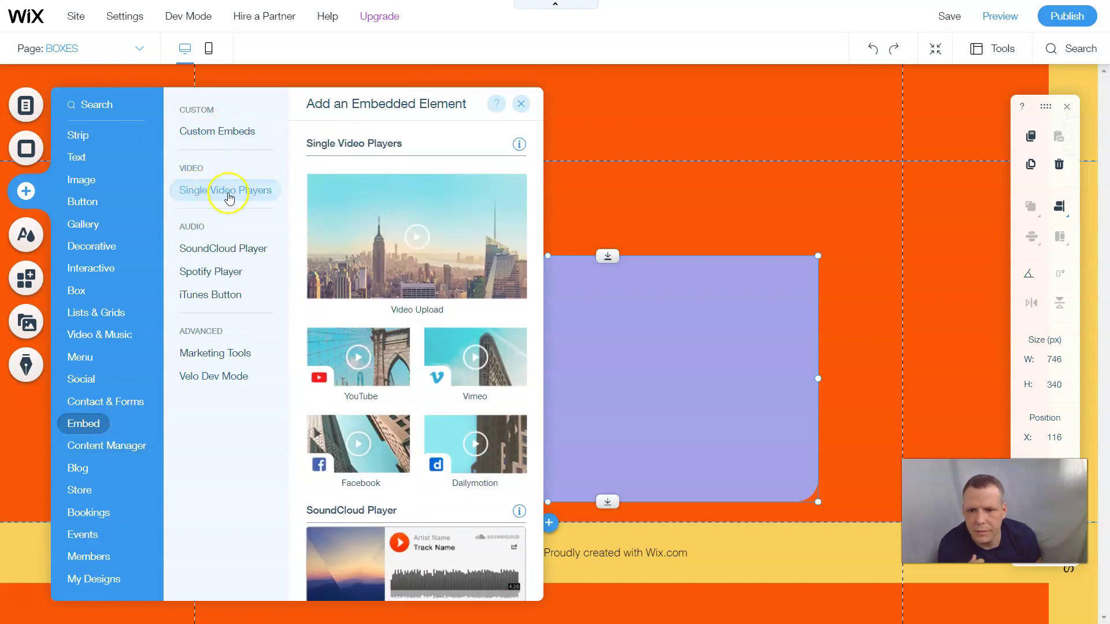
{"action": "left_click", "coordinate": [207, 249]}
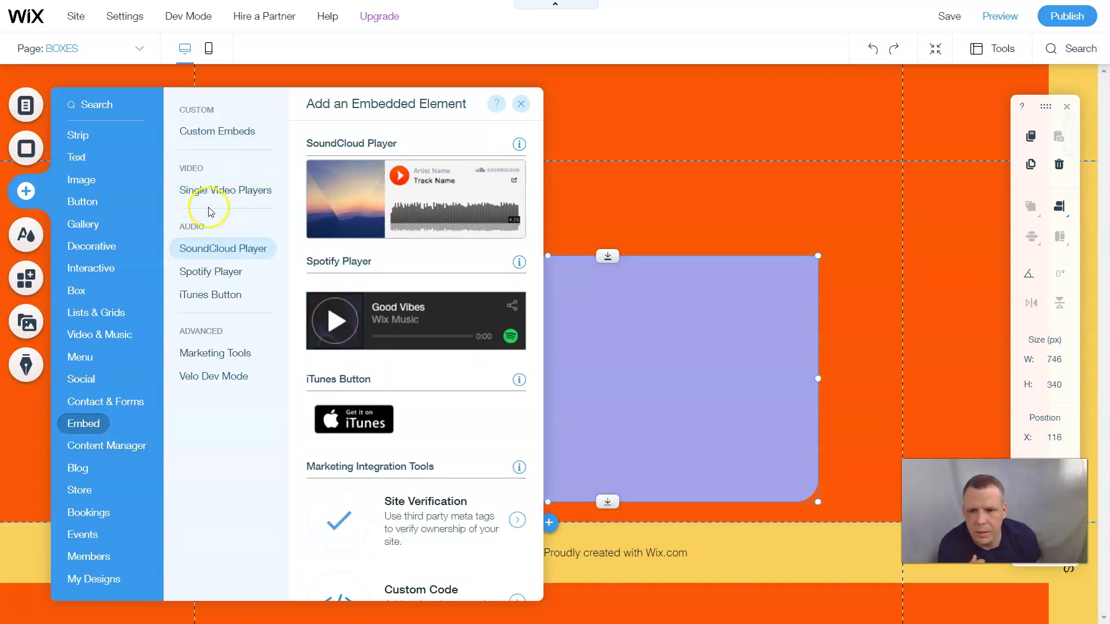
{"action": "left_click", "coordinate": [216, 189]}
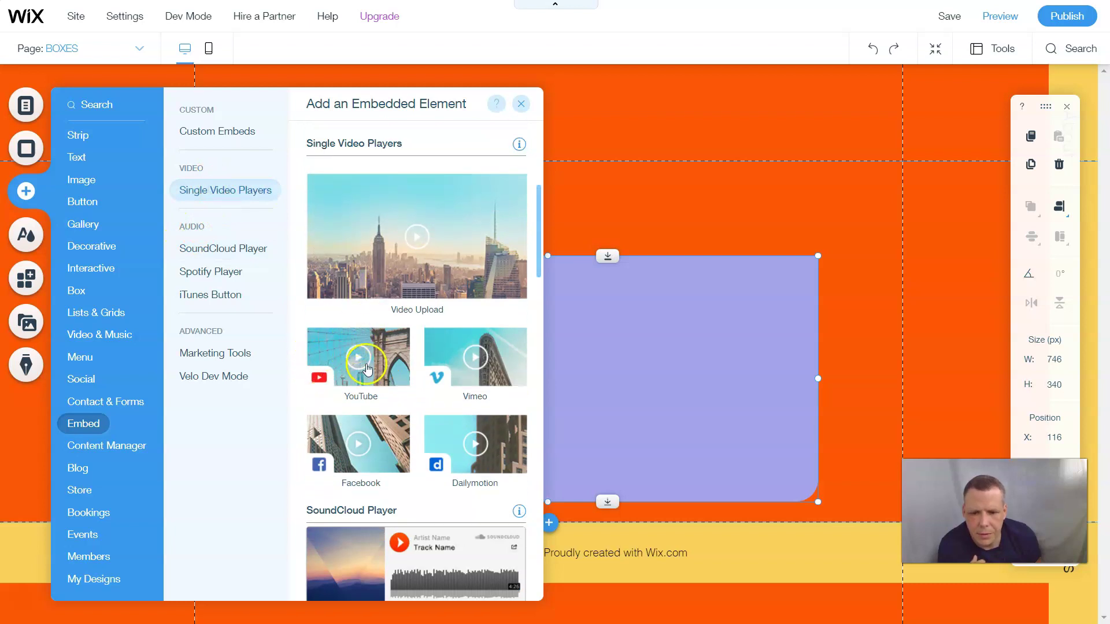
{"action": "left_click", "coordinate": [643, 383]}
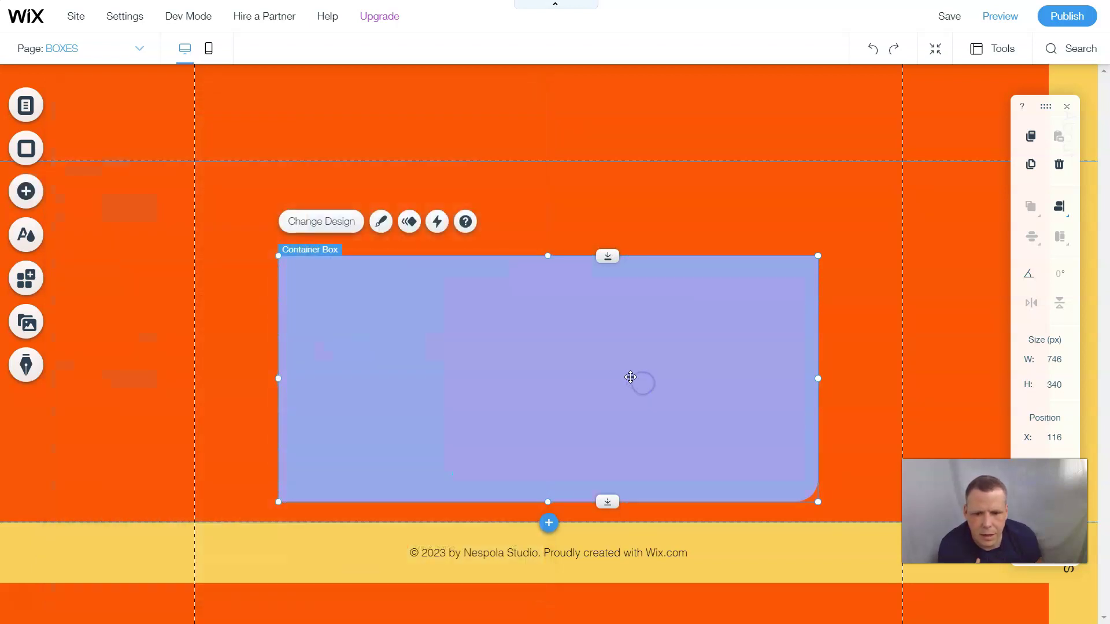
{"action": "left_click_drag", "start_coordinate": [583, 292], "coordinate": [541, 357]}
{"action": "left_click", "coordinate": [559, 436]}
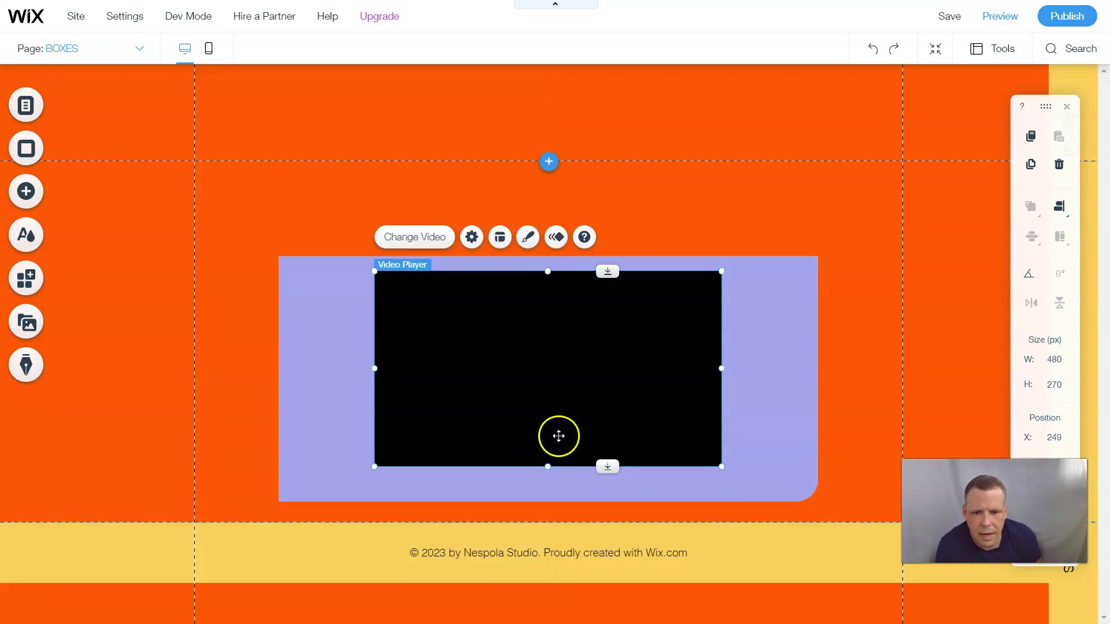
Extend the container box's height to about 480 px and place the Georgia Italic paragraph below the video at about X 333.
{"action": "left_click", "coordinate": [544, 496]}
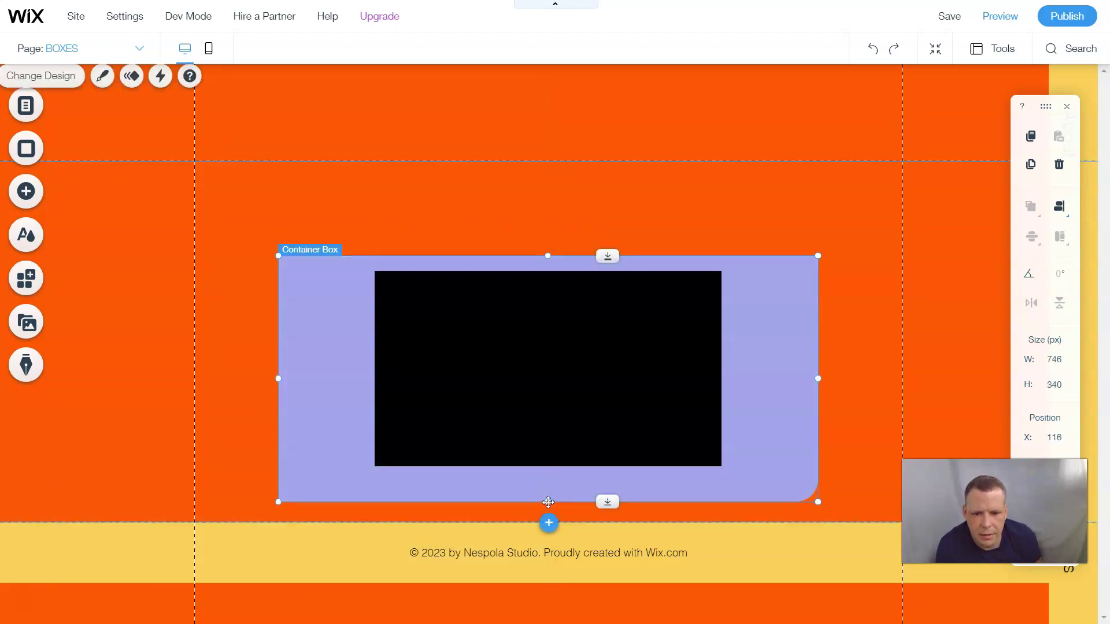
{"action": "left_click_drag", "start_coordinate": [548, 502], "coordinate": [550, 603]}
{"action": "left_click", "coordinate": [22, 194]}
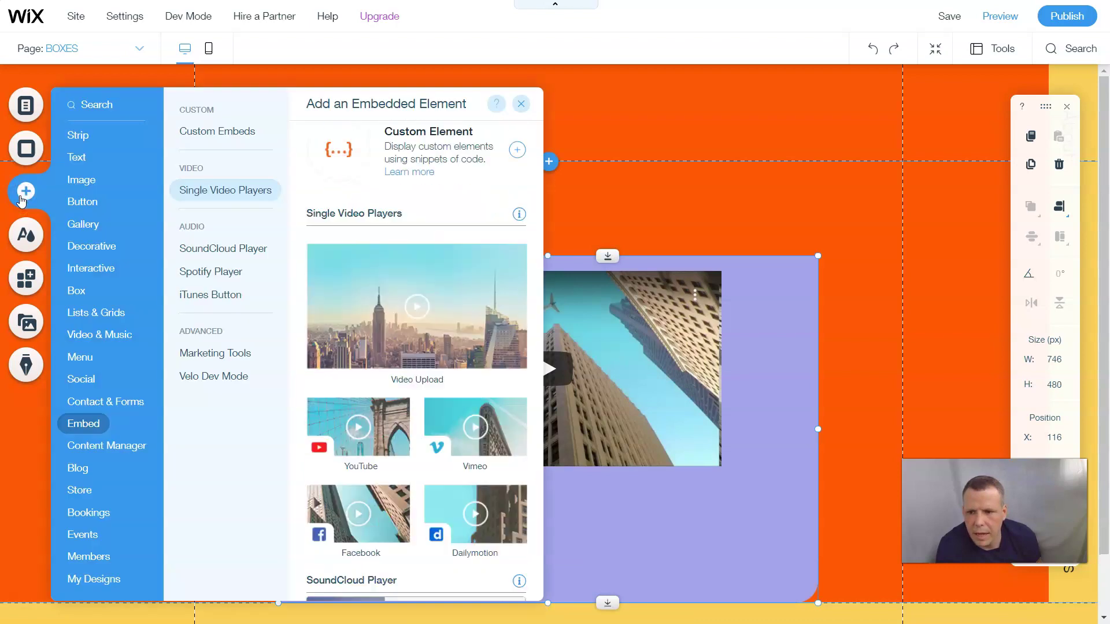
{"action": "mouse_move", "coordinate": [74, 157]}
{"action": "scroll", "coordinate": [370, 405], "scroll_direction": "down", "scroll_amount": 10}
{"action": "scroll", "coordinate": [402, 414], "scroll_direction": "down", "scroll_amount": 3}
{"action": "scroll", "coordinate": [396, 421], "scroll_direction": "up", "scroll_amount": 4}
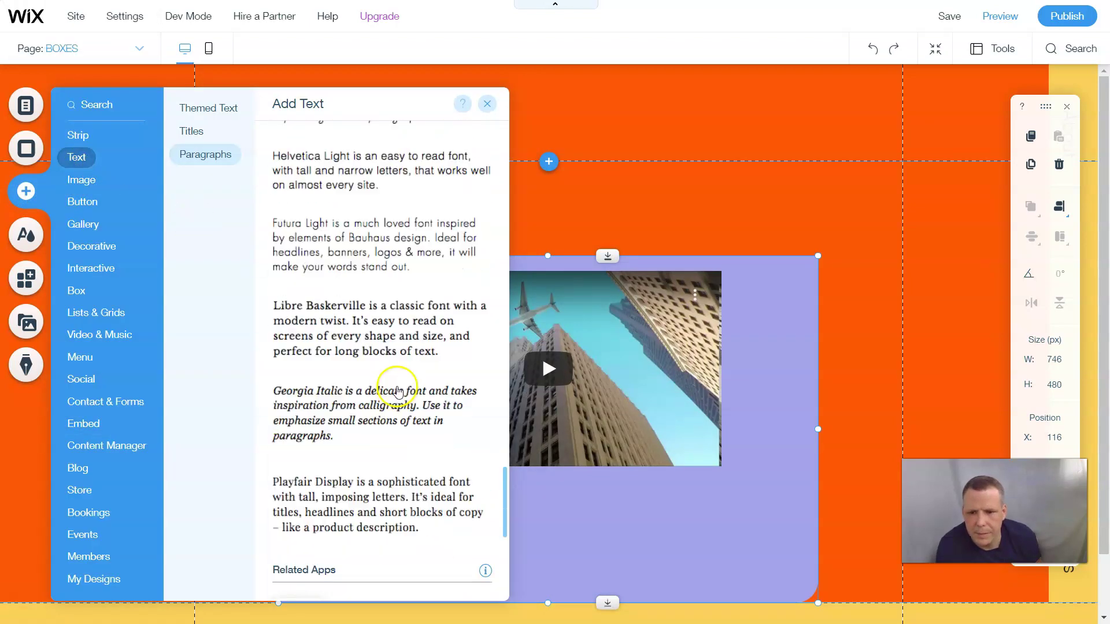
{"action": "left_click_drag", "start_coordinate": [353, 417], "coordinate": [520, 522]}
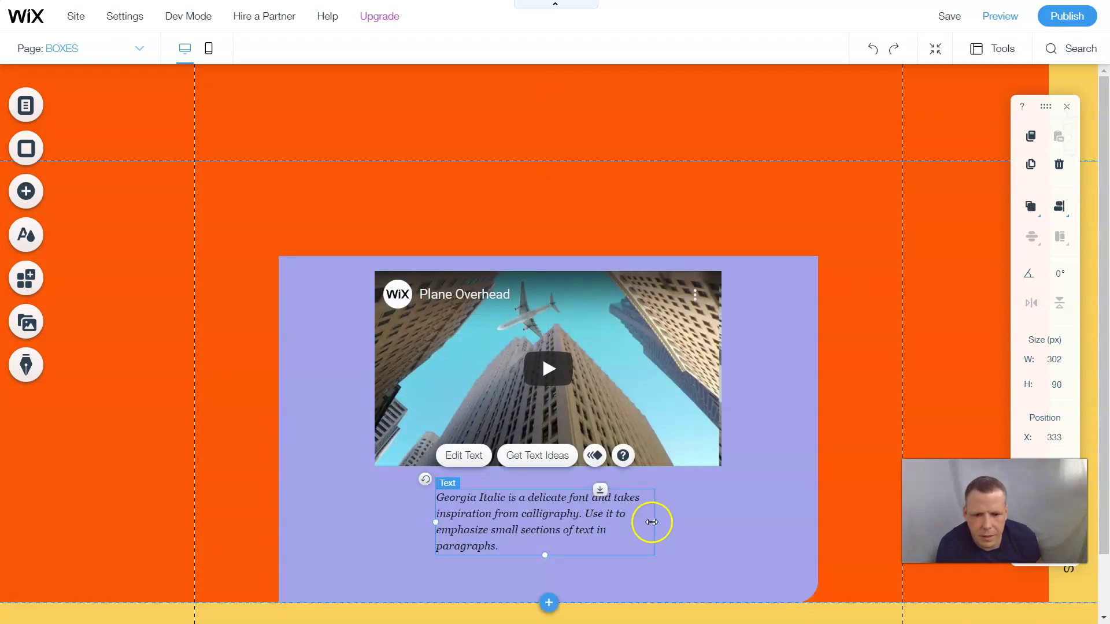
Enlarge the paragraph's text box on both sides and downward to about 486 by 83 px, starting at about X 265.
{"action": "left_click_drag", "start_coordinate": [654, 524], "coordinate": [739, 522]}
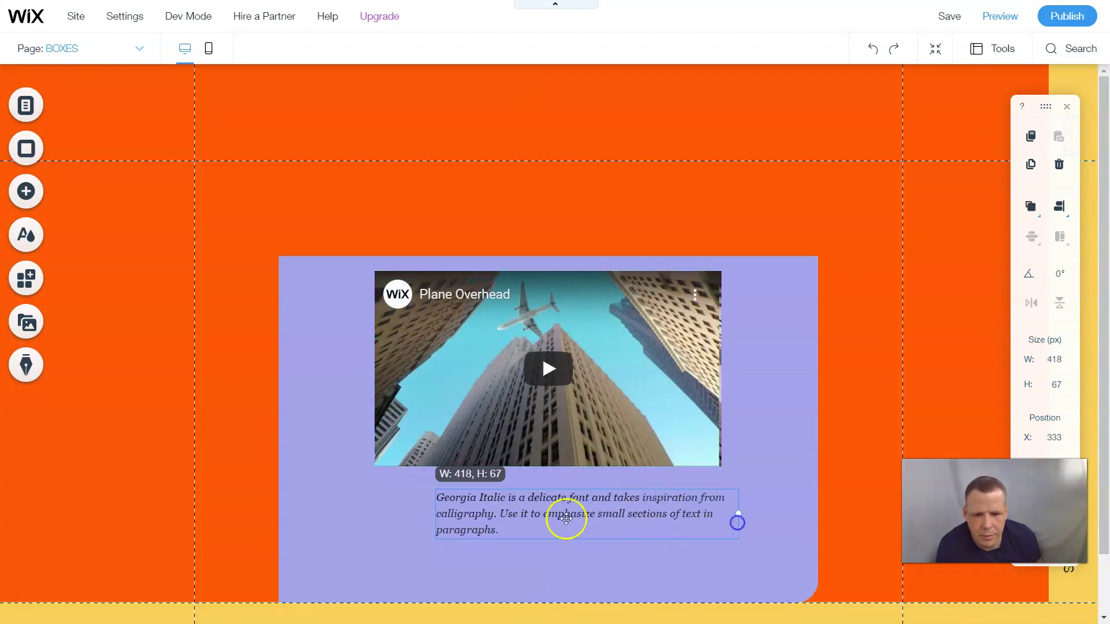
{"action": "left_click_drag", "start_coordinate": [436, 513], "coordinate": [386, 512]}
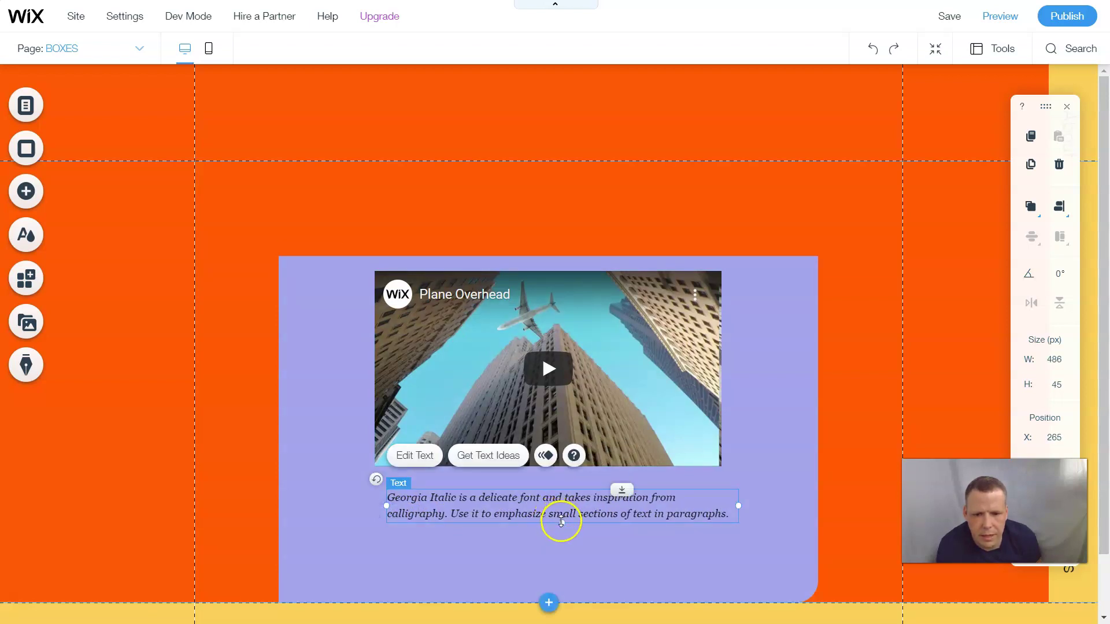
{"action": "left_click_drag", "start_coordinate": [561, 539], "coordinate": [560, 549]}
Apply the Expand-In animation to the paragraph text below the video.
{"action": "left_click", "coordinate": [411, 515]}
{"action": "left_click", "coordinate": [545, 456]}
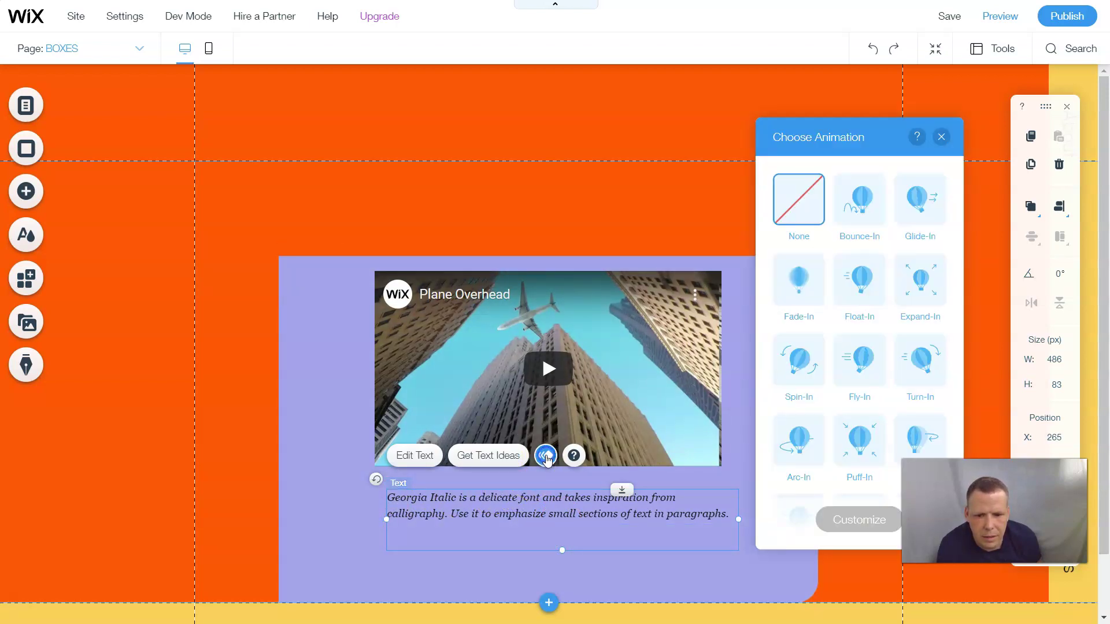
{"action": "left_click", "coordinate": [918, 289]}
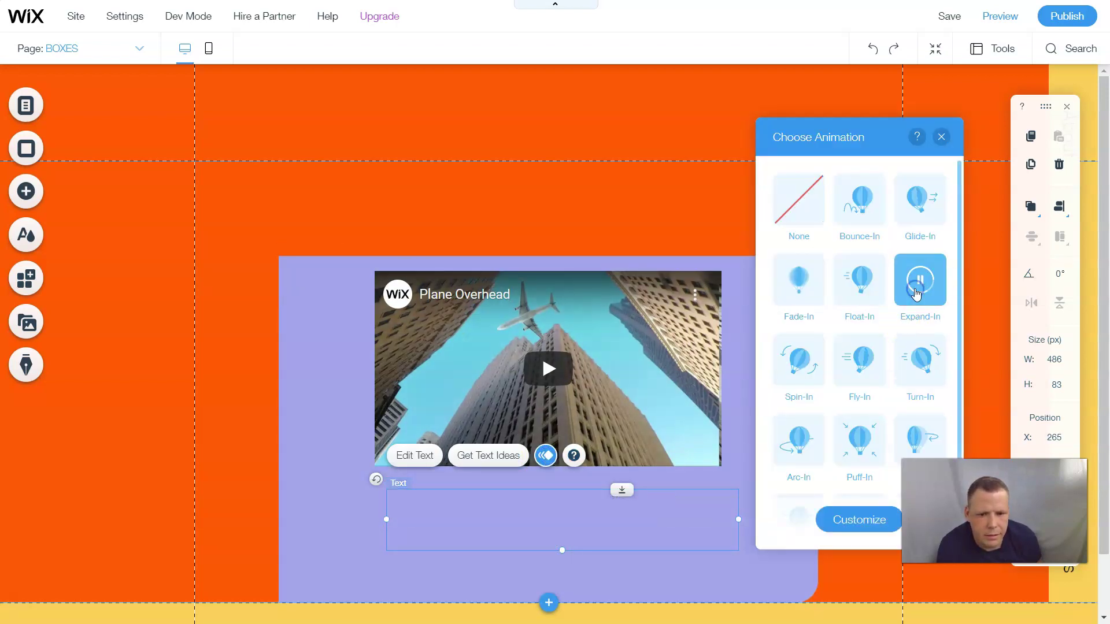
{"action": "left_click", "coordinate": [941, 136]}
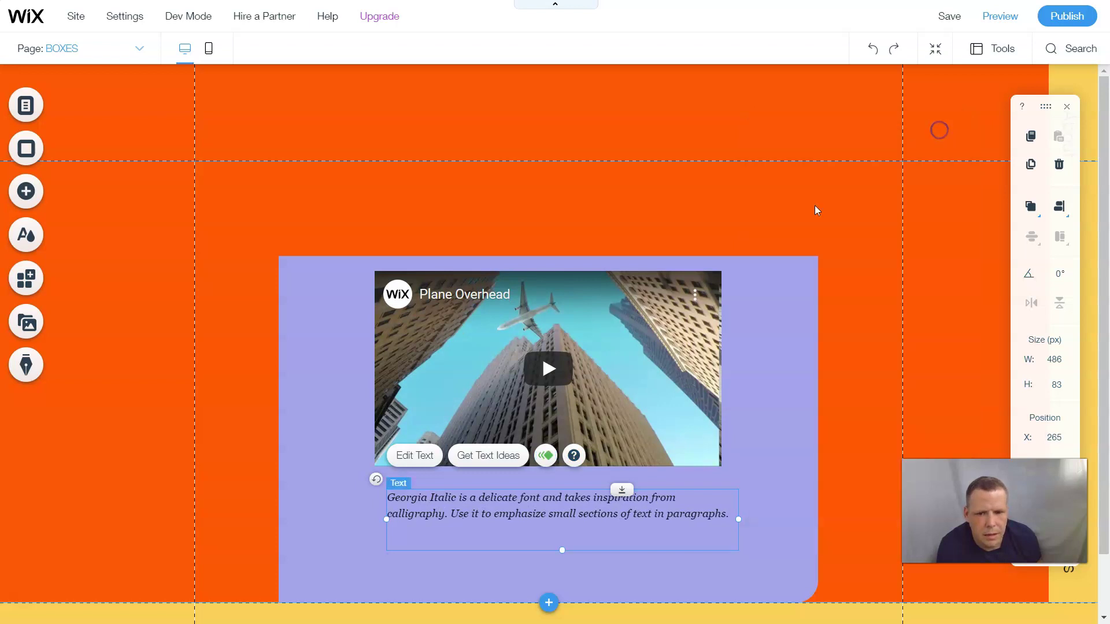
Give the lavender container box a gray (#999997) border with a width of 15 px.
{"action": "left_click", "coordinate": [631, 322]}
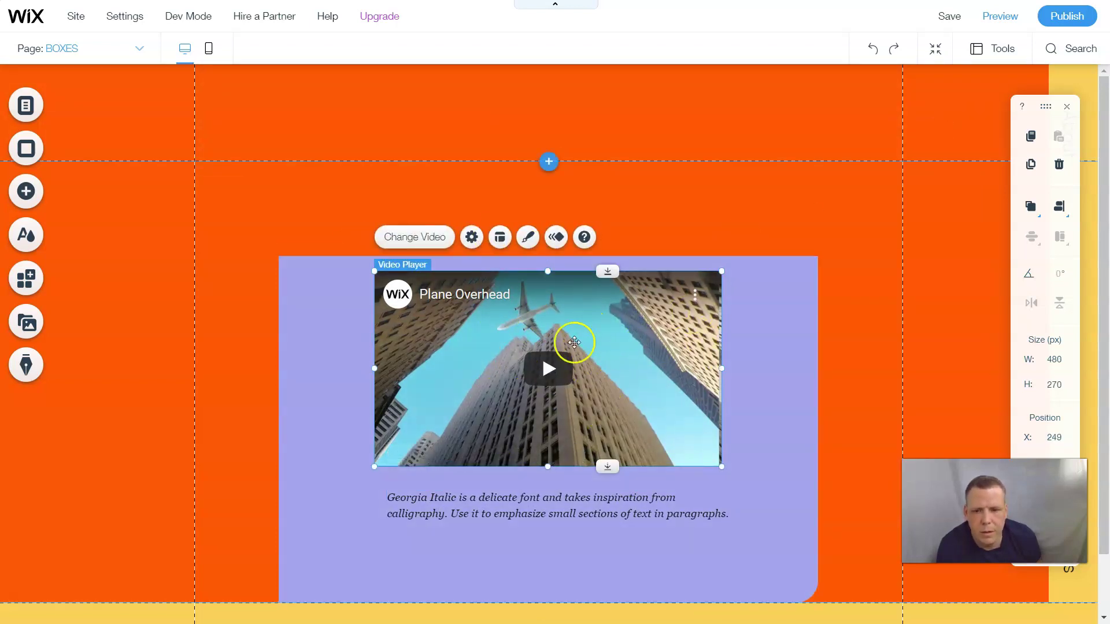
{"action": "left_click", "coordinate": [324, 450]}
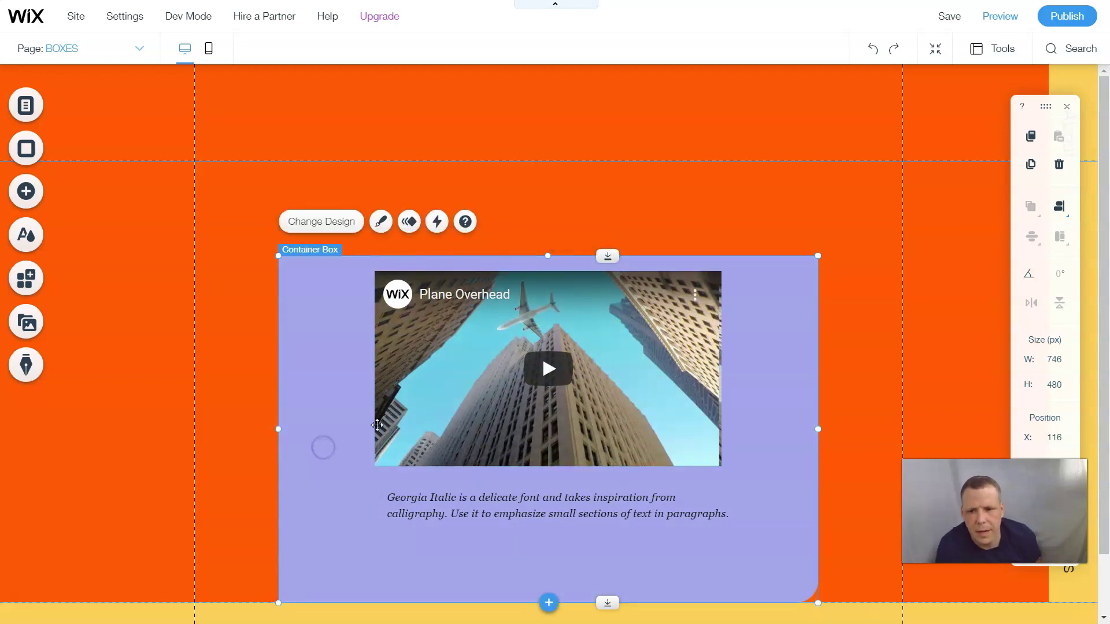
{"action": "left_click", "coordinate": [381, 222]}
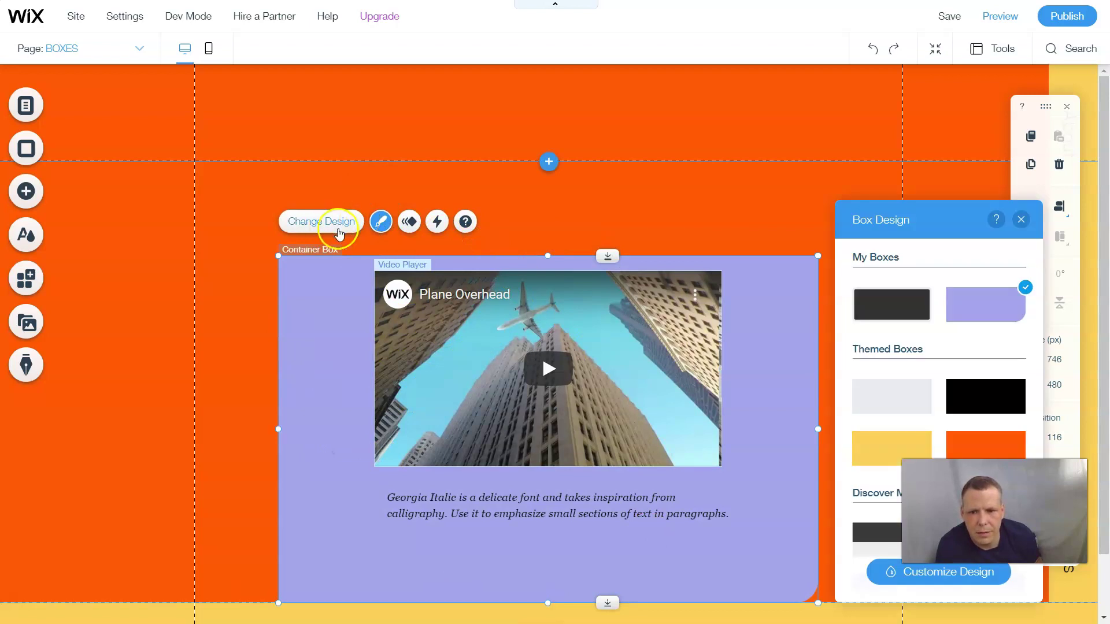
{"action": "left_click", "coordinate": [951, 578]}
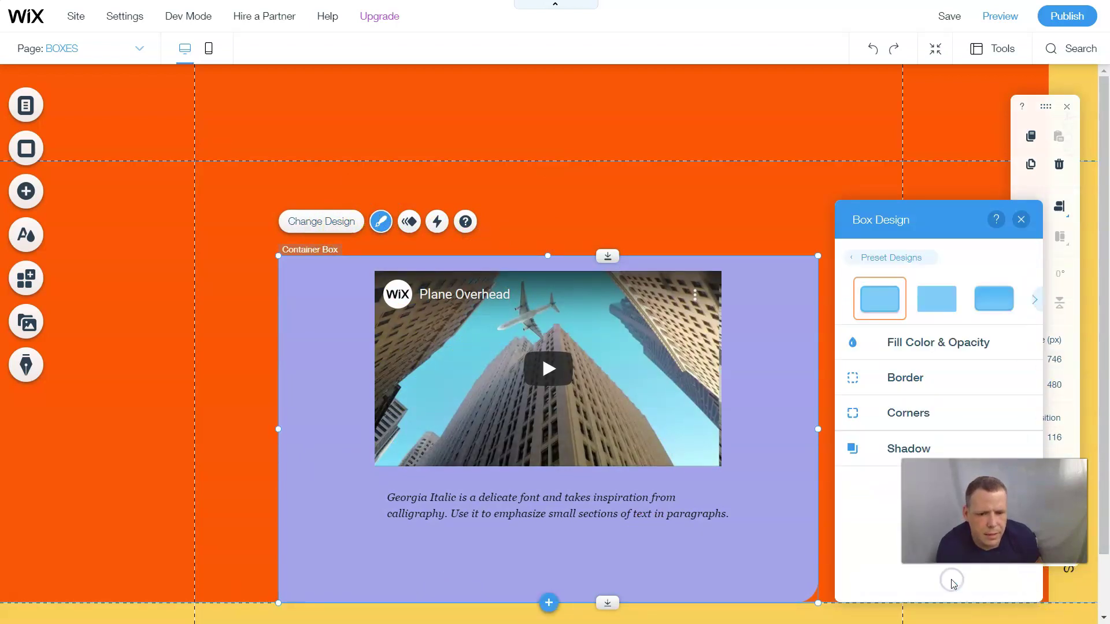
{"action": "left_click", "coordinate": [907, 377]}
{"action": "left_click", "coordinate": [1011, 400]}
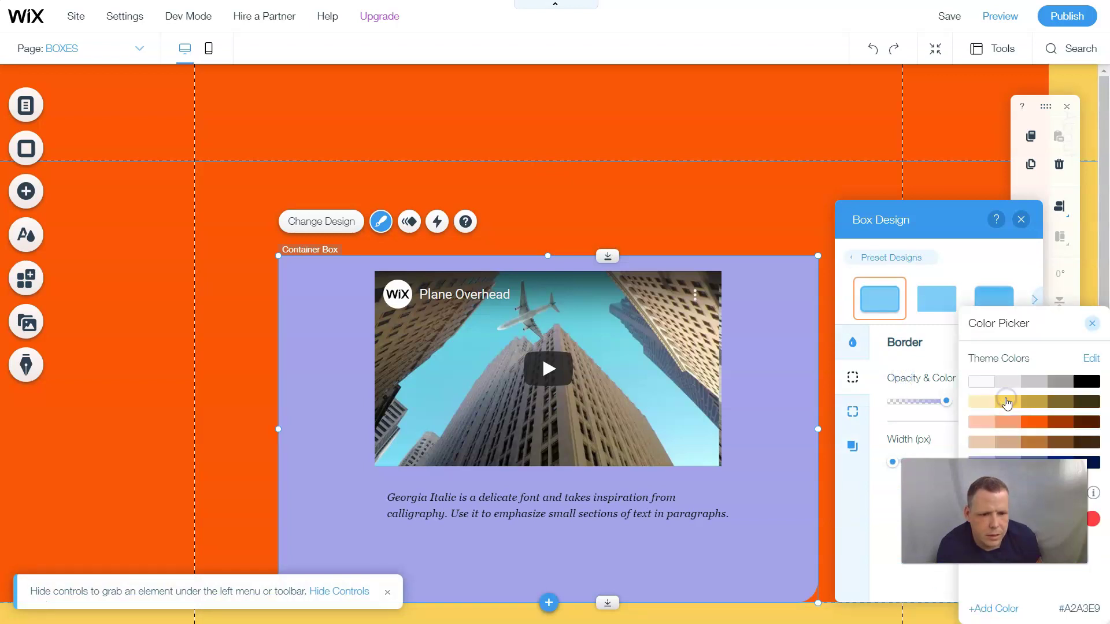
{"action": "left_click", "coordinate": [1034, 401]}
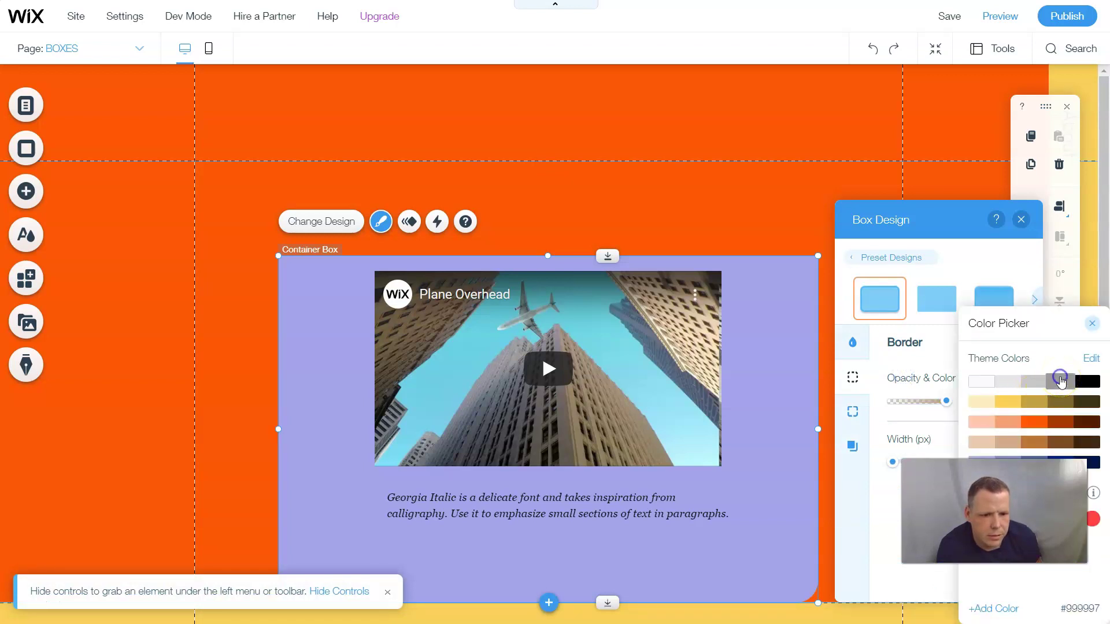
{"action": "left_click", "coordinate": [1061, 380]}
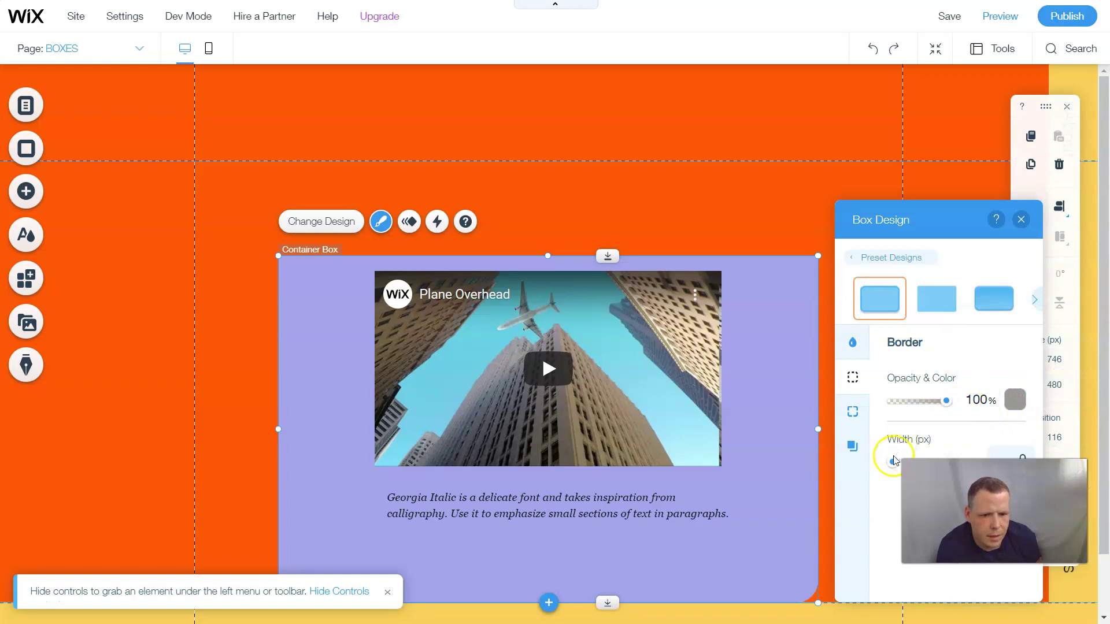
{"action": "left_click_drag", "start_coordinate": [898, 461], "coordinate": [978, 461]}
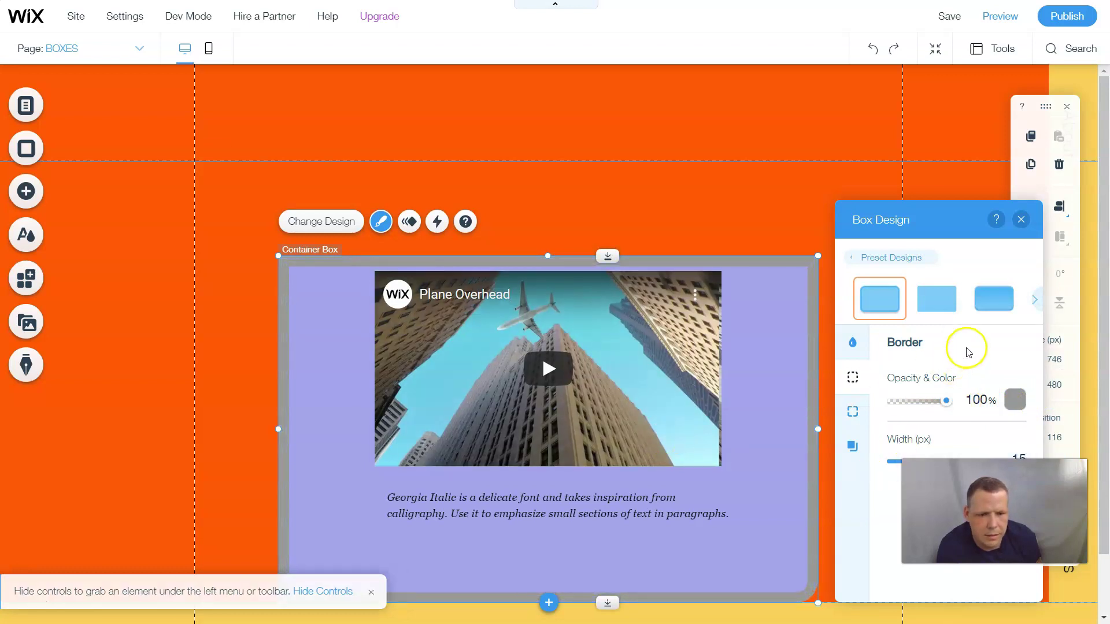
Enable a shadow on the lavender container box with an angle of about 116° and a distance of about 30 px.
{"action": "left_click", "coordinate": [853, 445]}
{"action": "left_click", "coordinate": [1002, 387]}
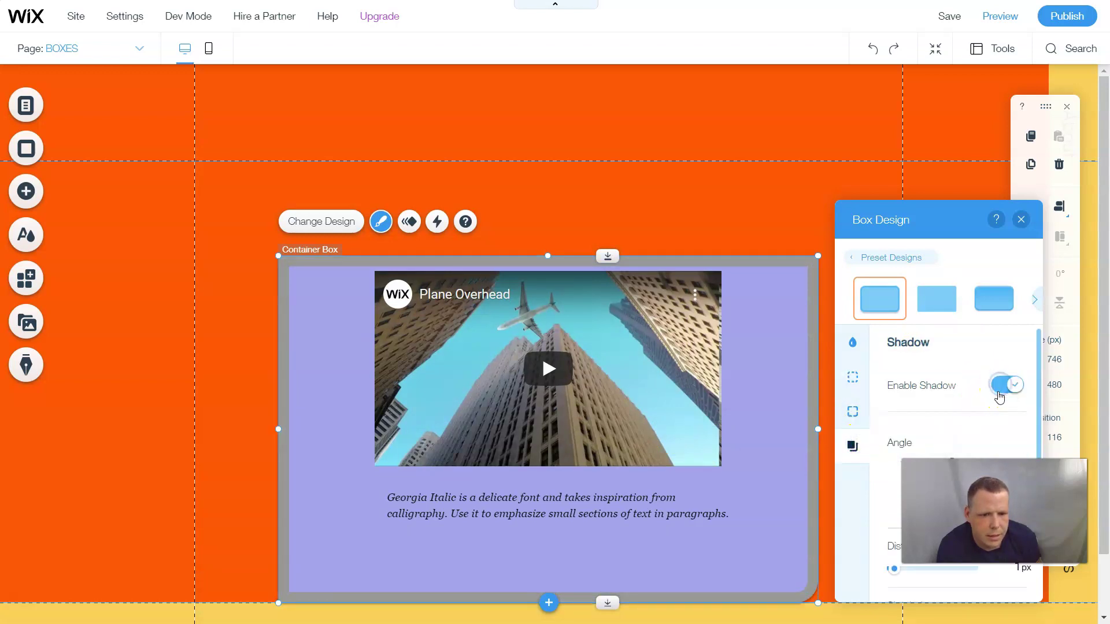
{"action": "left_click_drag", "start_coordinate": [922, 229], "coordinate": [654, 124]}
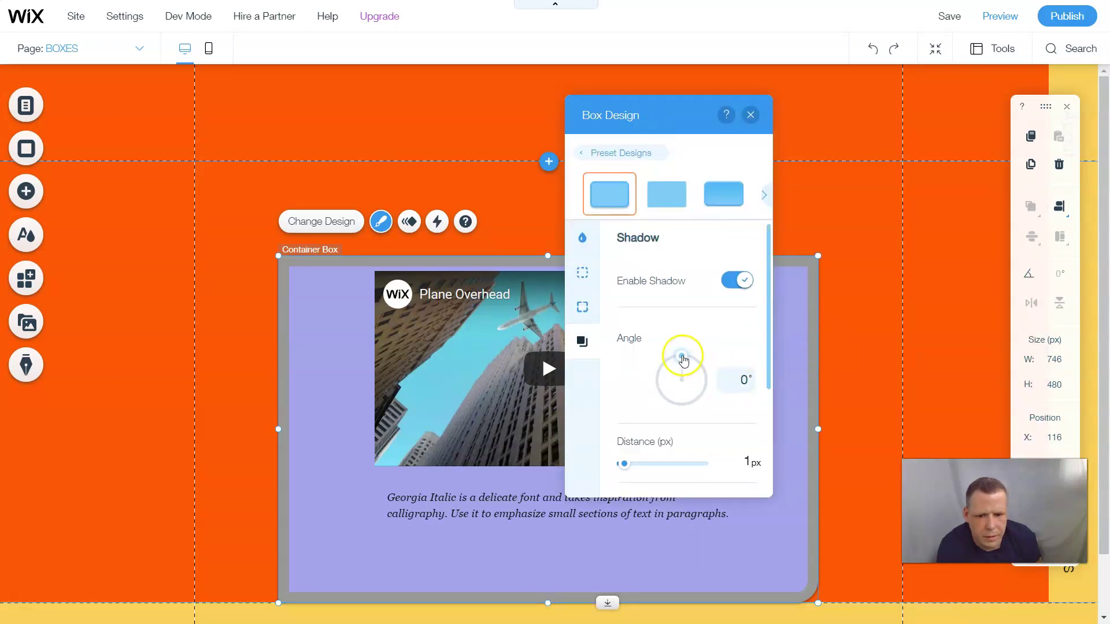
{"action": "left_click", "coordinate": [710, 395]}
{"action": "left_click_drag", "start_coordinate": [665, 466], "coordinate": [674, 468]}
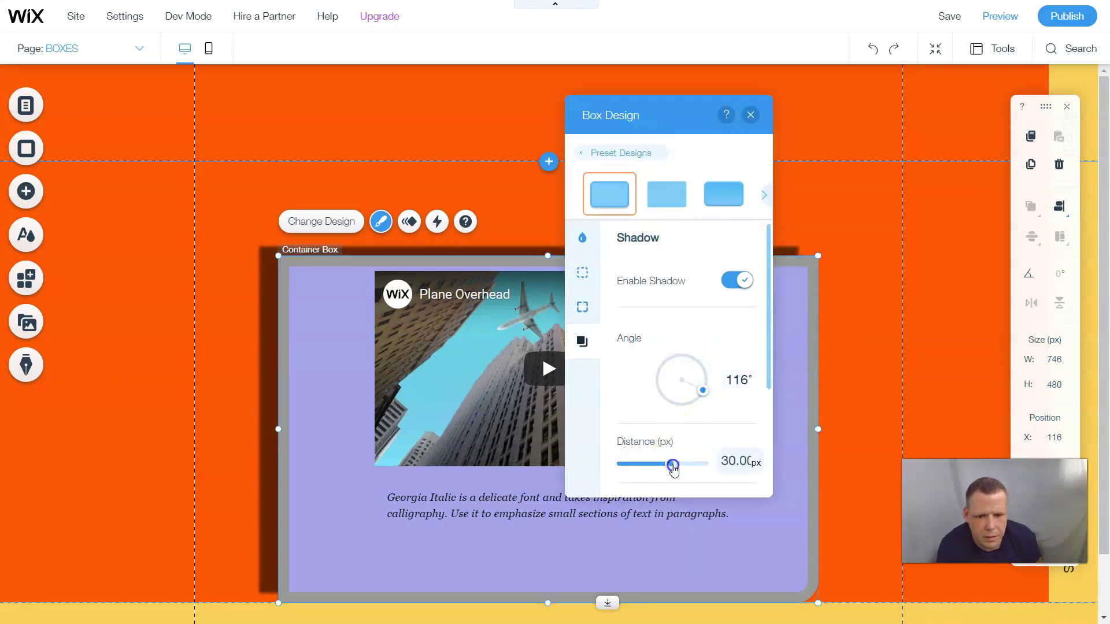
Change the container box's fill to the dark blue theme color at 100% opacity.
{"action": "left_click", "coordinate": [584, 239]}
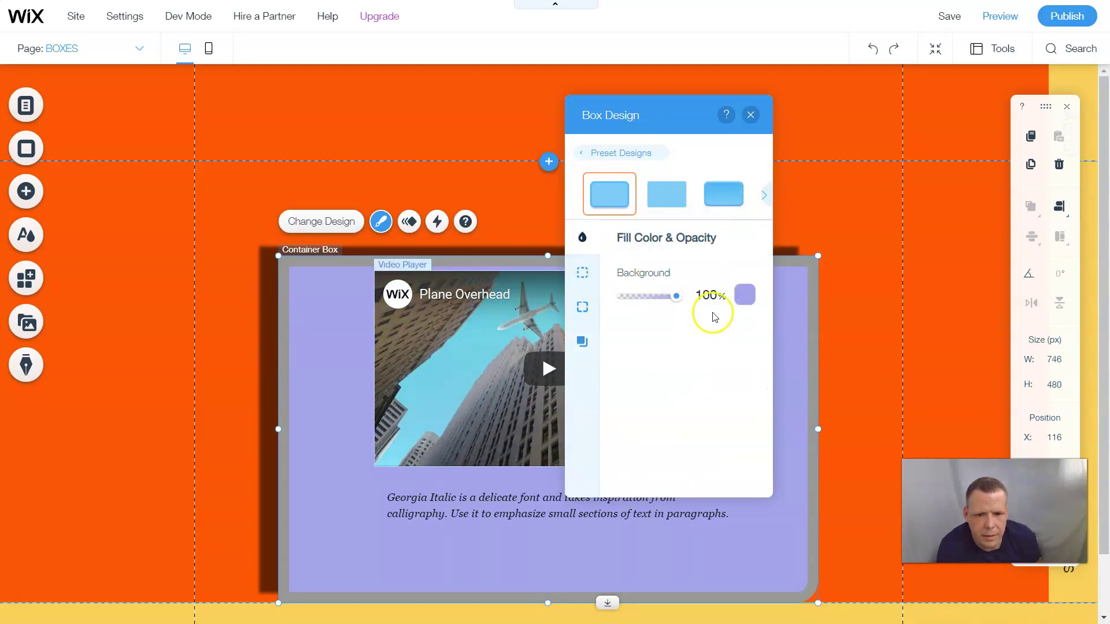
{"action": "left_click", "coordinate": [751, 299]}
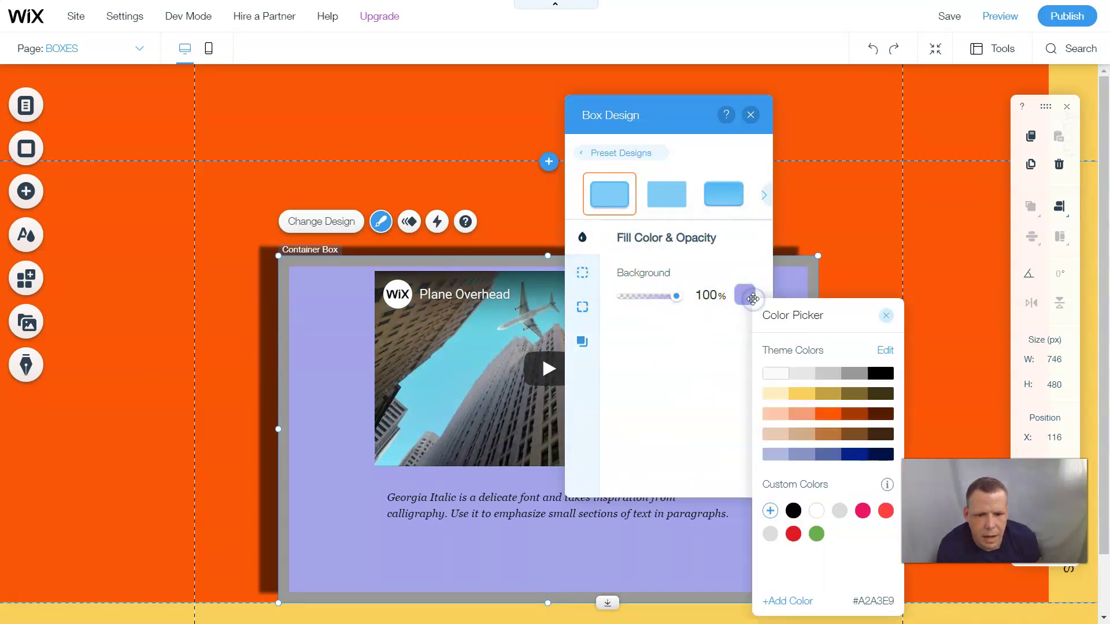
{"action": "left_click", "coordinate": [882, 374]}
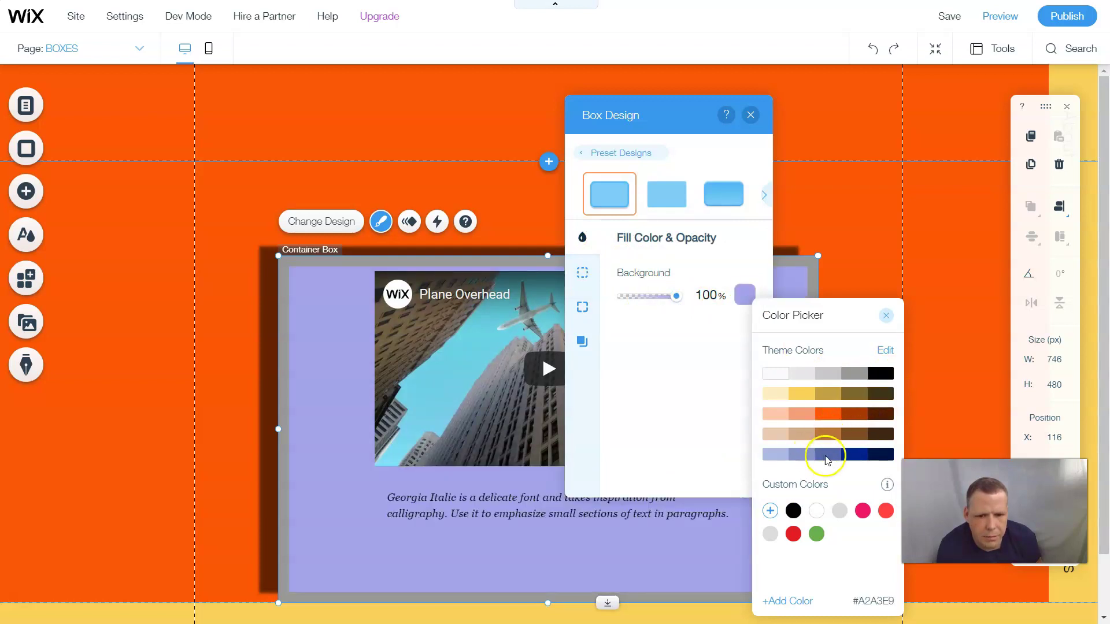
{"action": "left_click", "coordinate": [853, 457]}
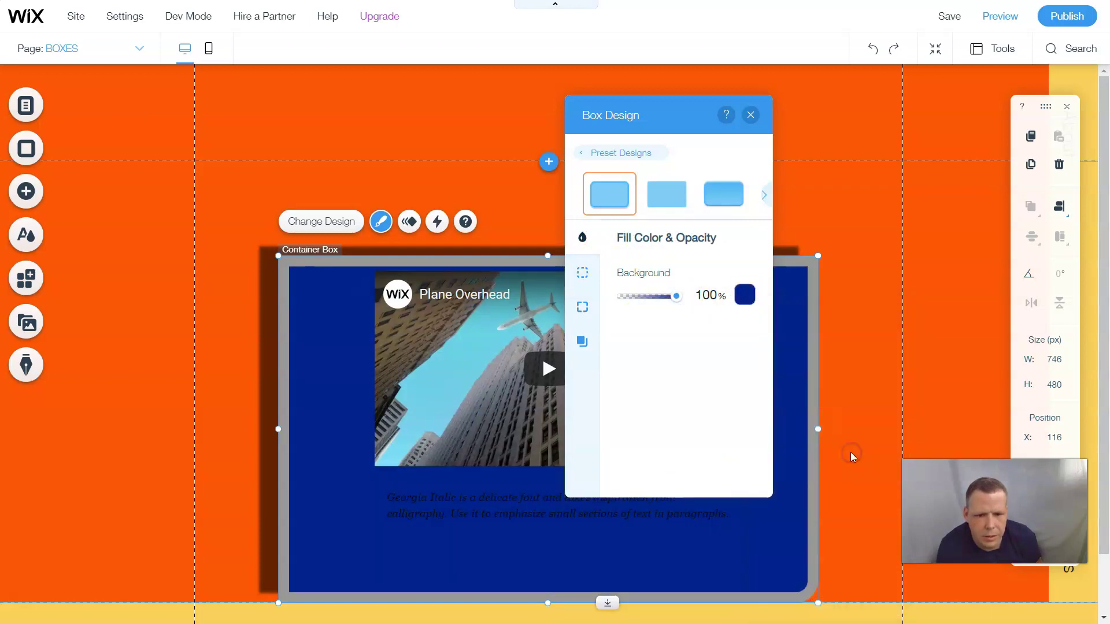
{"action": "left_click", "coordinate": [751, 114]}
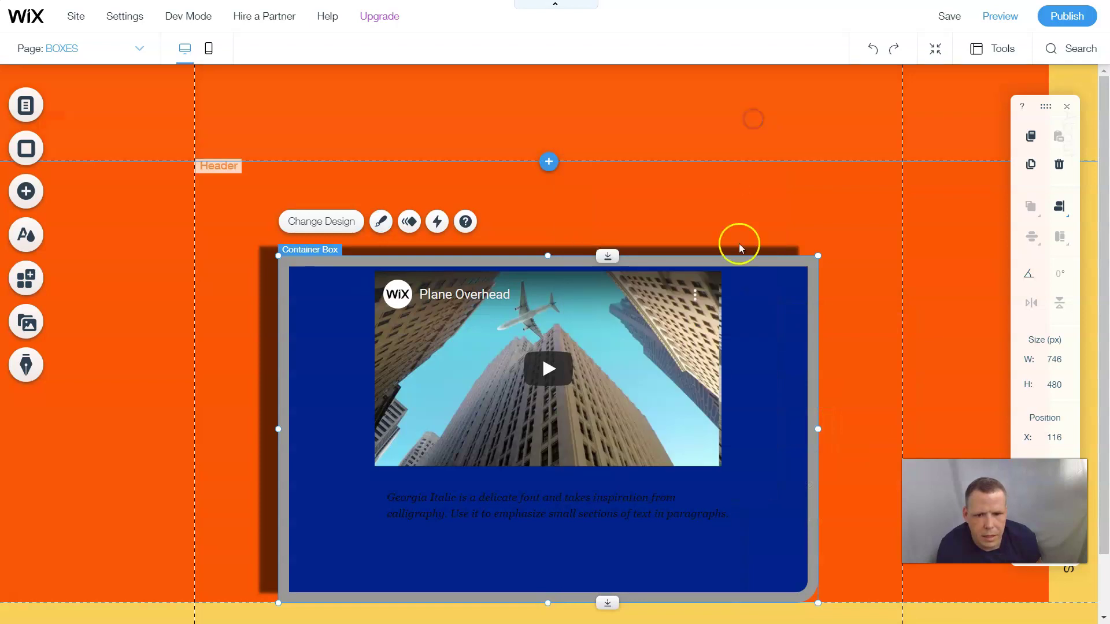
Move the video and the paragraph slightly lower inside the container box, centering the paragraph below the video at about X 247.
{"action": "left_click", "coordinate": [570, 501]}
{"action": "left_click_drag", "start_coordinate": [571, 503], "coordinate": [577, 526]}
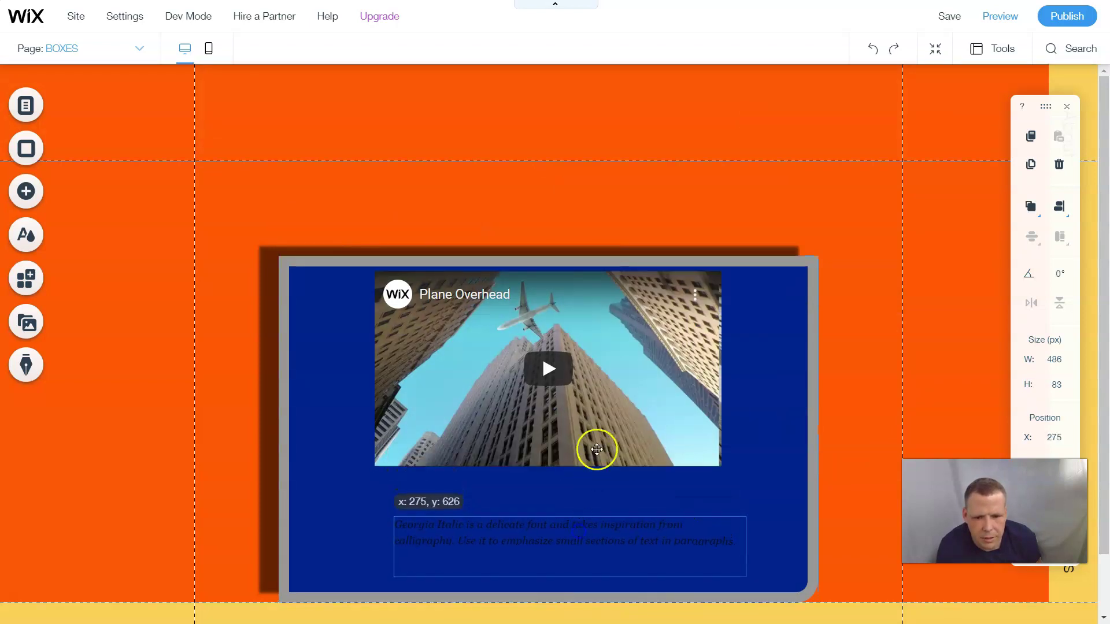
{"action": "left_click_drag", "start_coordinate": [606, 413], "coordinate": [609, 419]}
{"action": "left_click", "coordinate": [590, 530]}
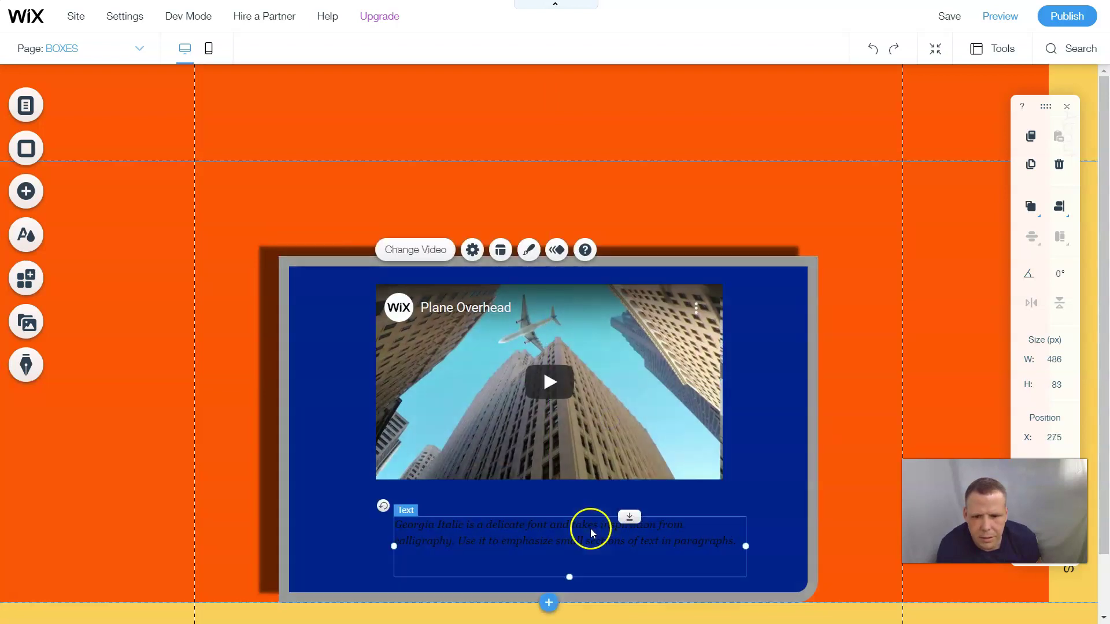
{"action": "mouse_move", "coordinate": [590, 528]}
{"action": "left_mouse_down"}
{"action": "mouse_move", "coordinate": [581, 495]}
{"action": "mouse_move", "coordinate": [569, 526]}
{"action": "left_mouse_up"}
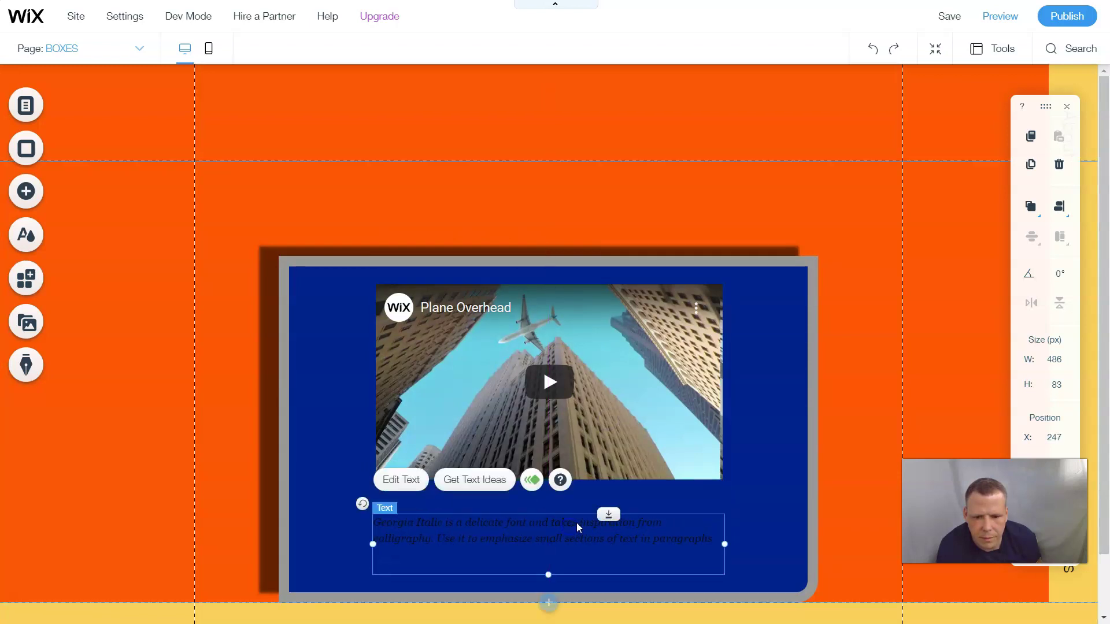
Recolor the entire Georgia Italic paragraph to the off-white theme color #FAFAFA.
{"action": "double_click", "coordinate": [643, 540]}
{"action": "left_click", "coordinate": [872, 441]}
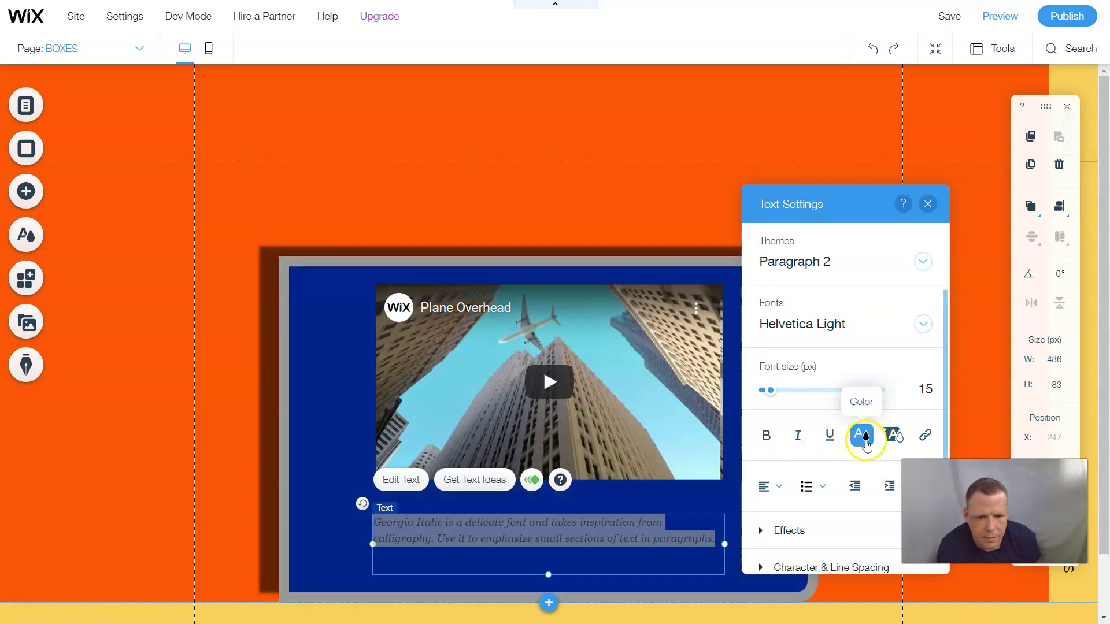
{"action": "left_click", "coordinate": [761, 314]}
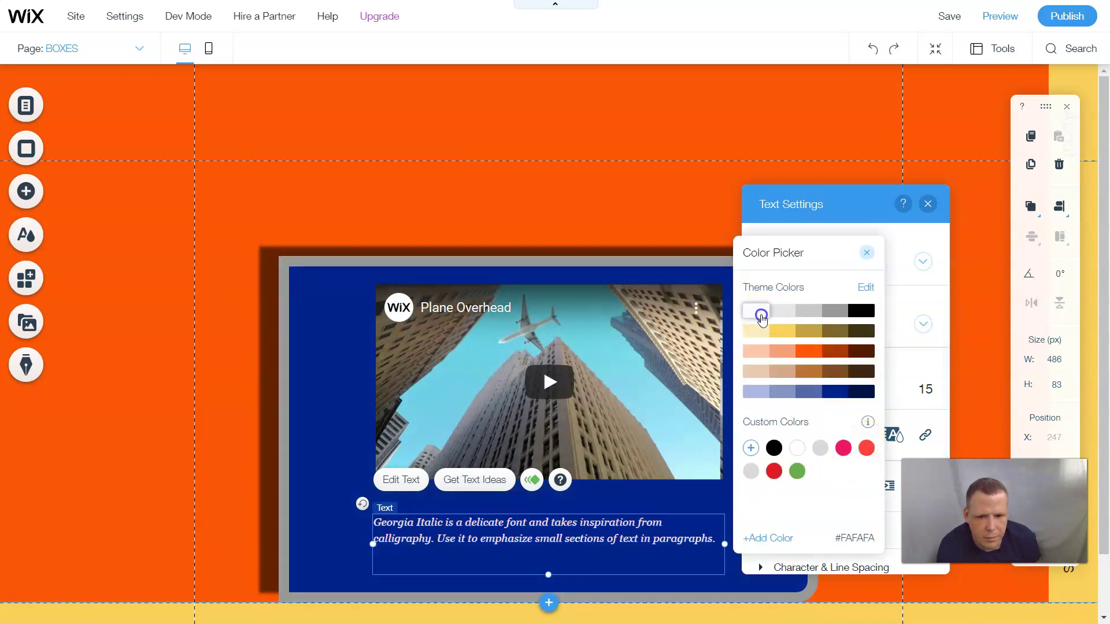
{"action": "left_click", "coordinate": [826, 302]}
{"action": "left_click", "coordinate": [928, 203]}
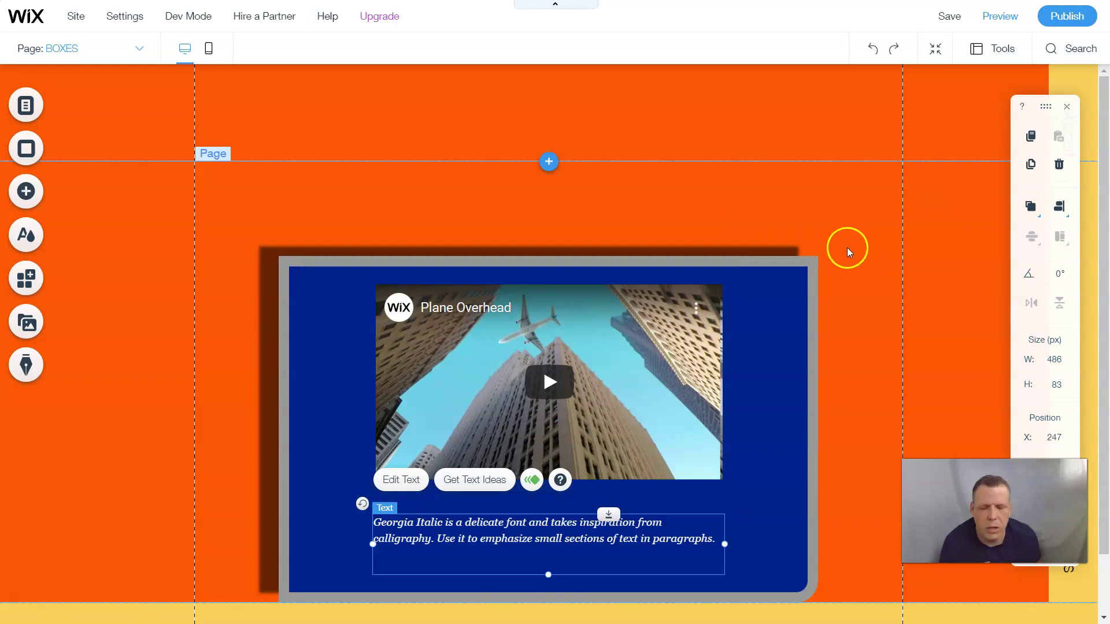
{"action": "scroll", "coordinate": [862, 254], "scroll_direction": "down", "scroll_amount": 2}
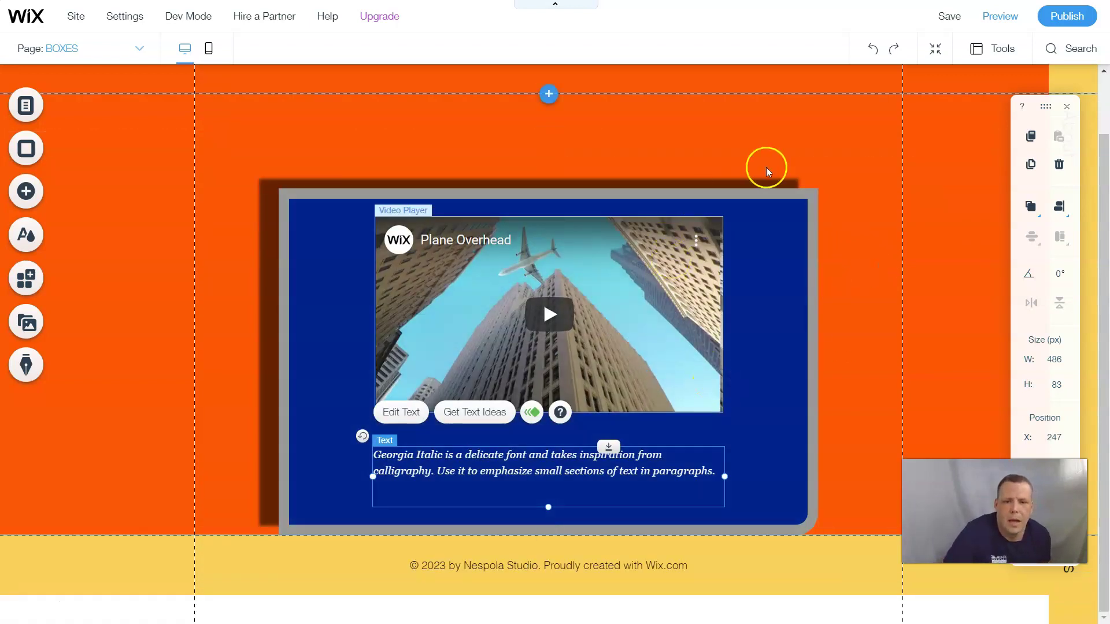